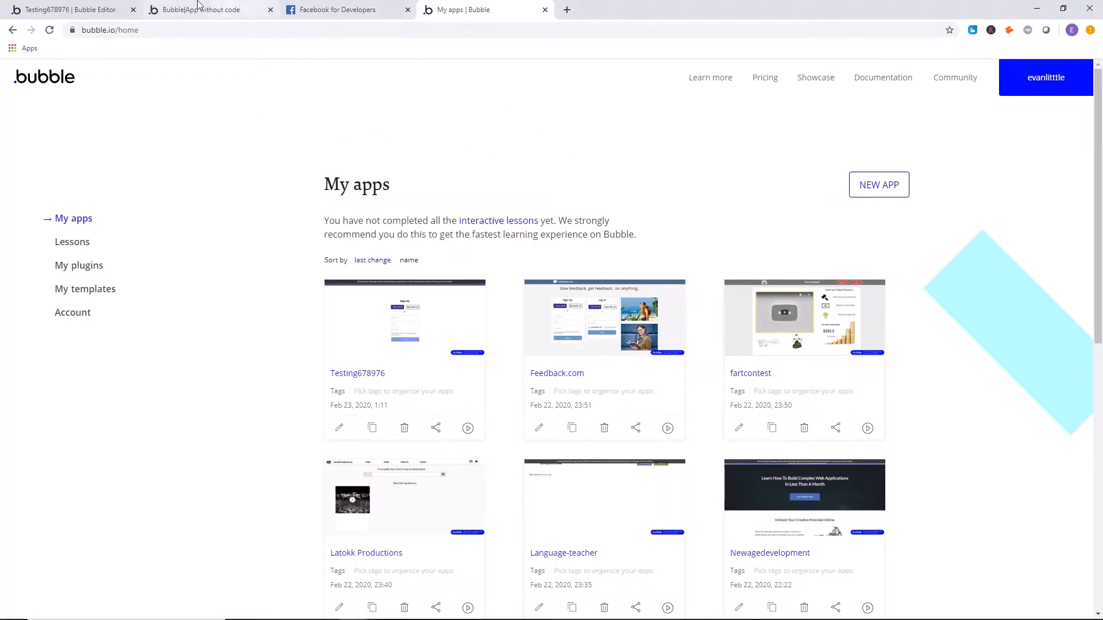
Search the plugin library of the Testing678976 app for facebook, review the Facebook plugins, and return to the installed plugins.
click(69, 10)
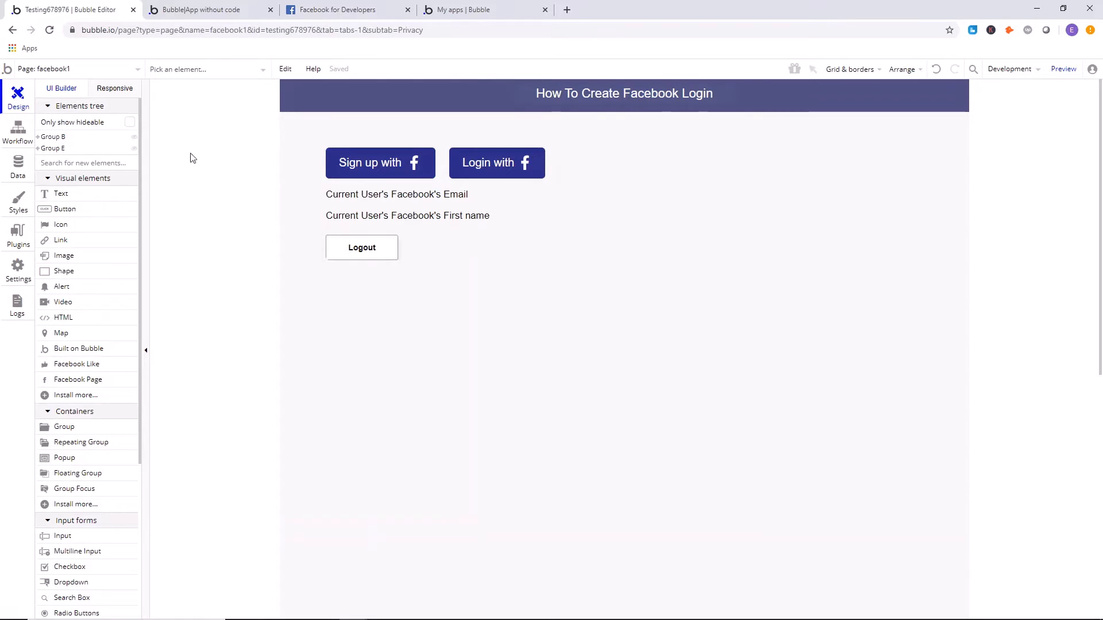
click(14, 244)
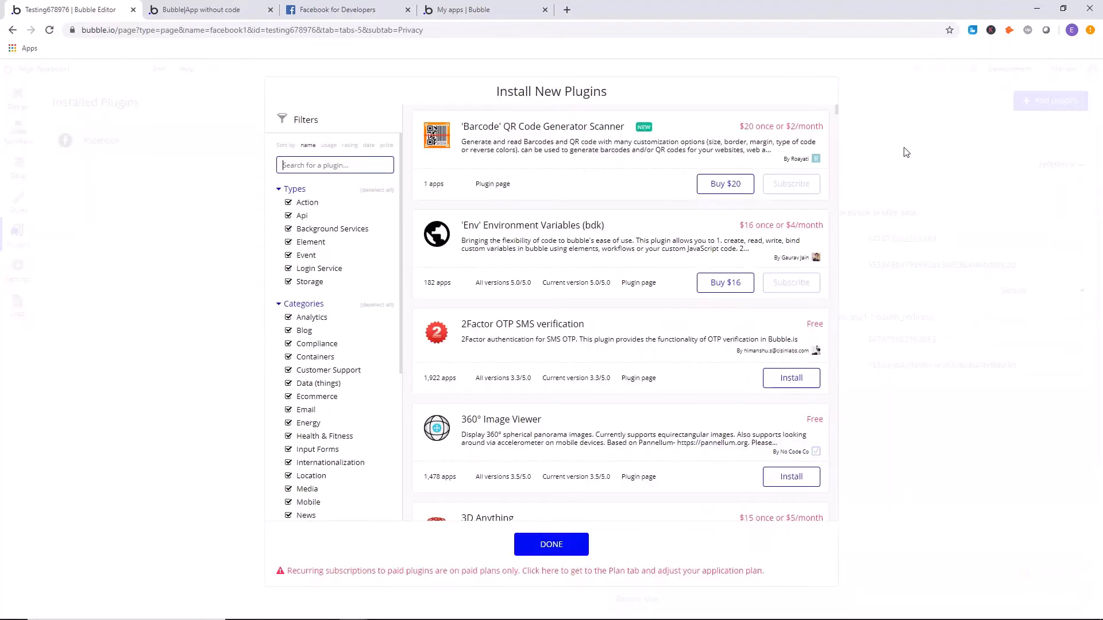
text(facebook)
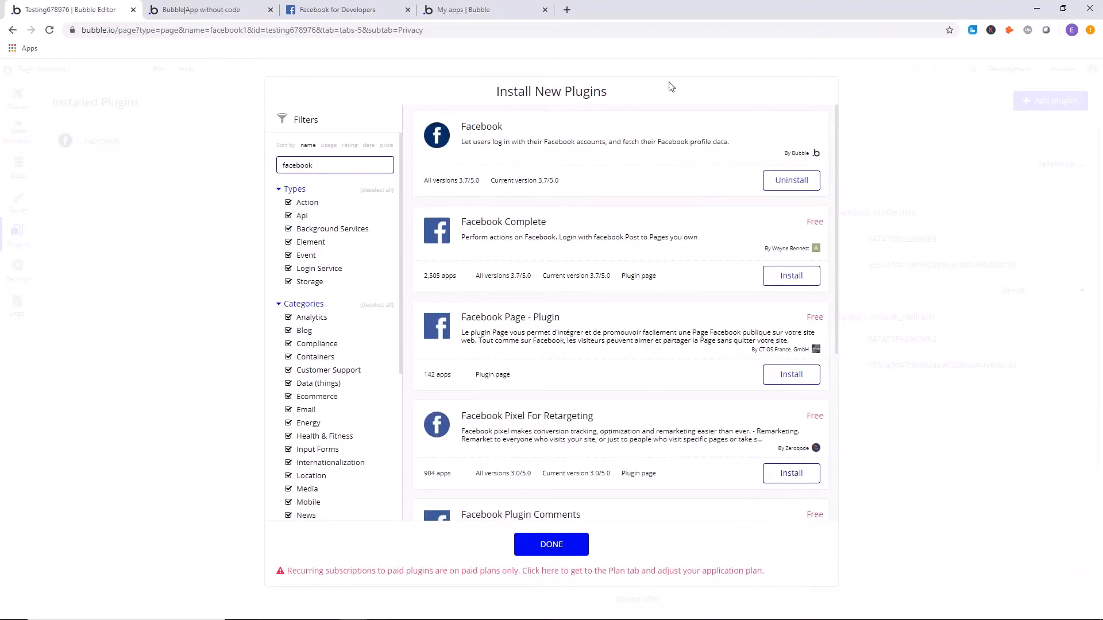
scroll(518, 144, down, 1)
scroll(518, 159, up, 1)
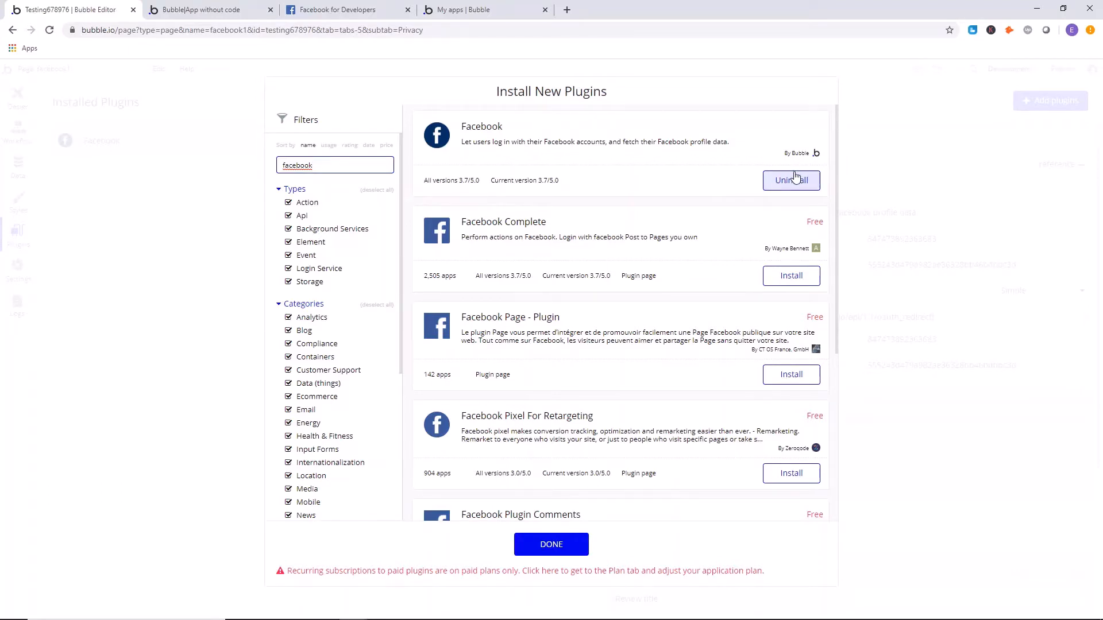
click(550, 543)
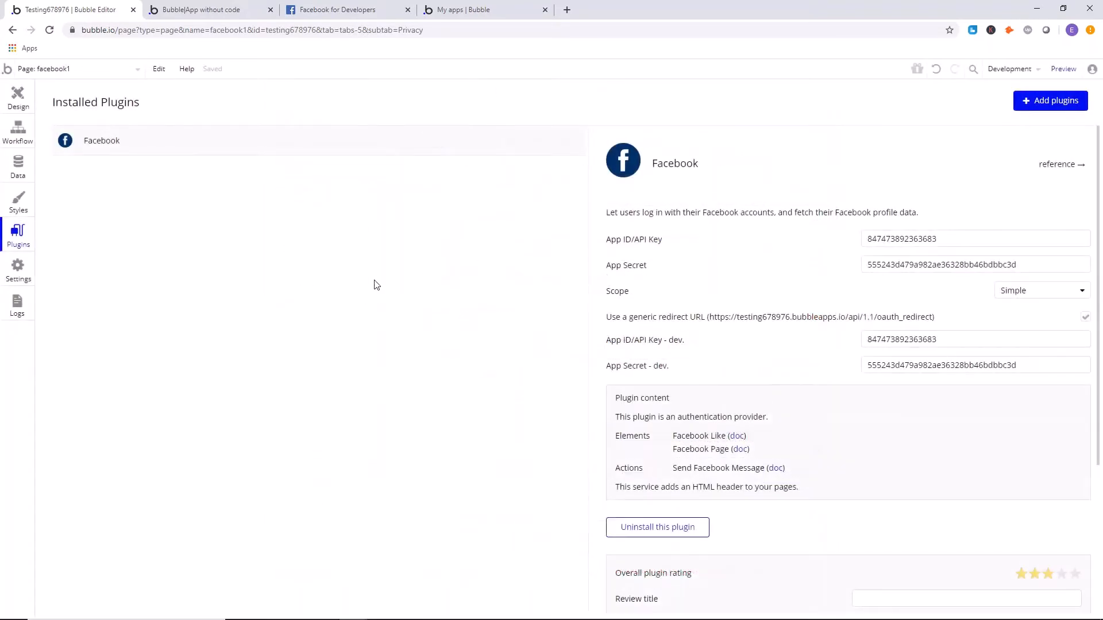
Clear the App ID/API Key and App Secret fields of the Facebook plugin, along with both of their dev counterparts.
drag(974, 242, 775, 251)
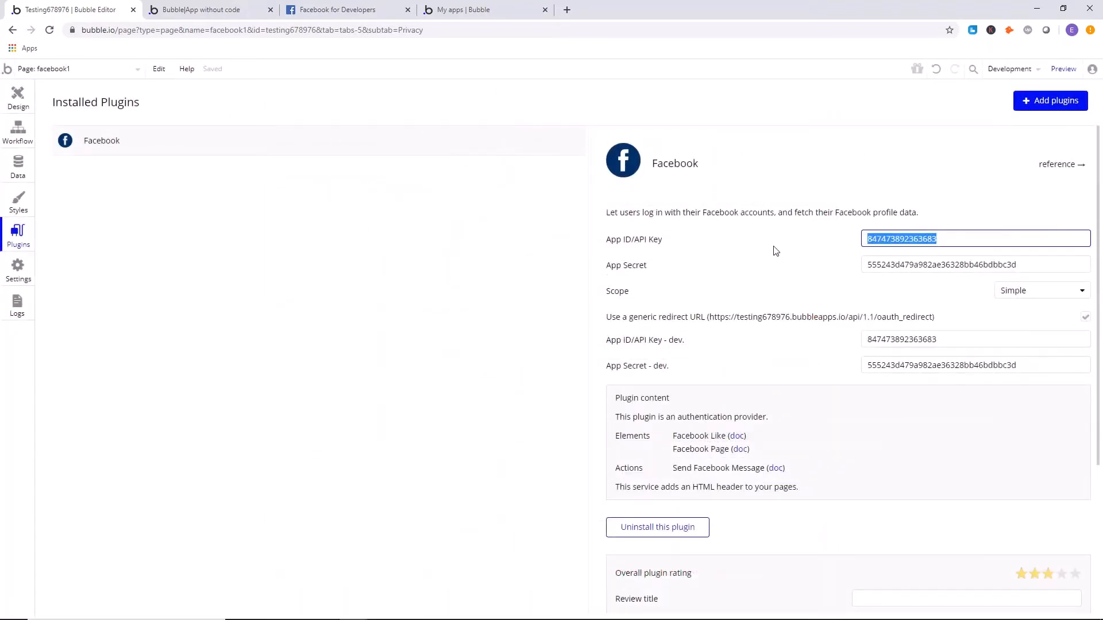
key(BackSpace)
drag(1036, 270, 786, 269)
key(BackSpace)
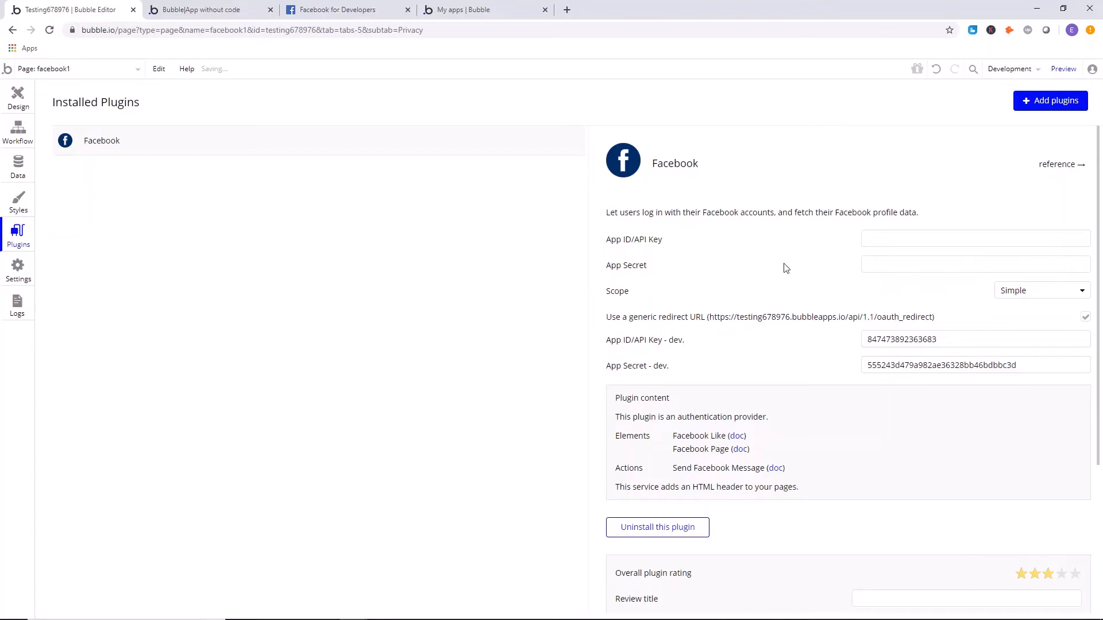
drag(956, 339, 770, 340)
key(BackSpace)
drag(1034, 366, 773, 357)
key(BackSpace)
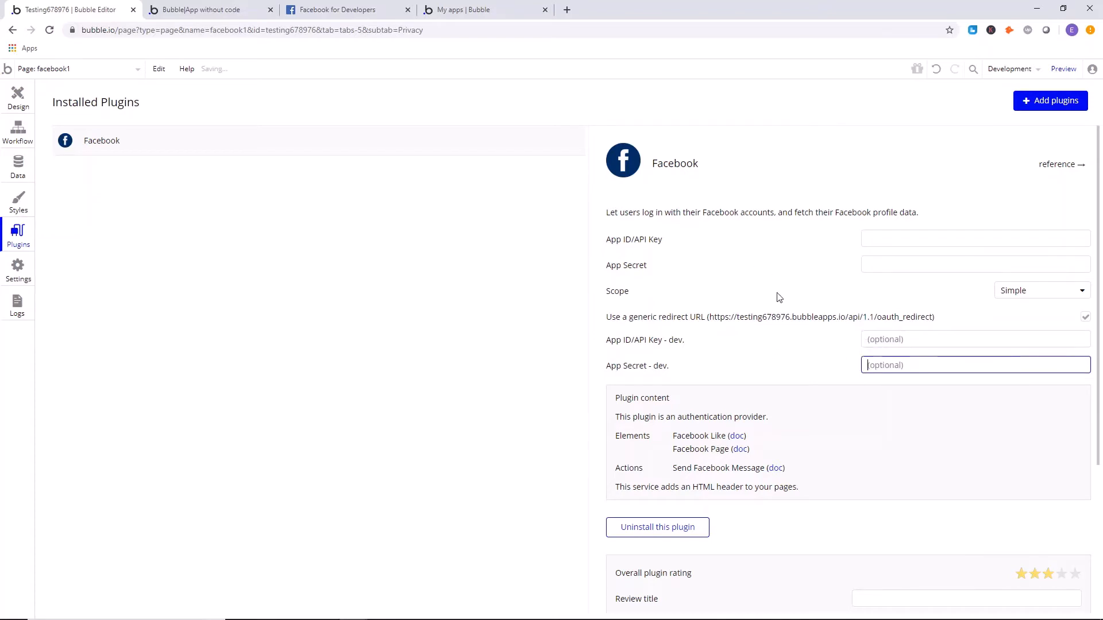
click(1084, 321)
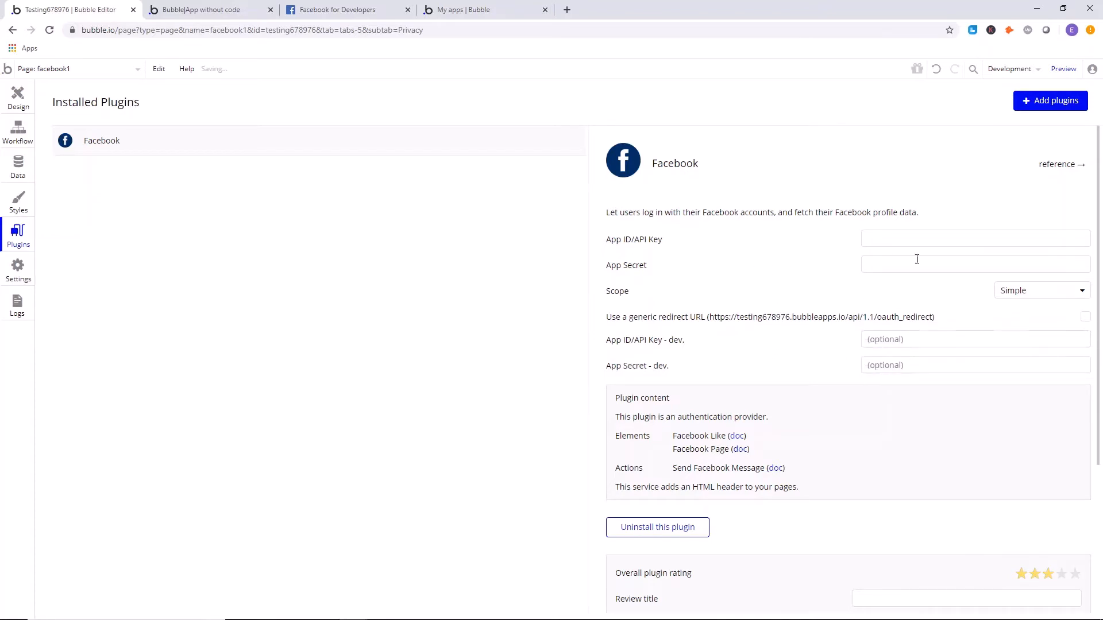
click(1083, 320)
Draw a button about 361 by 59 beside the existing Facebook buttons on the facebook1 page and label it "Sign Up With Facebook".
click(15, 101)
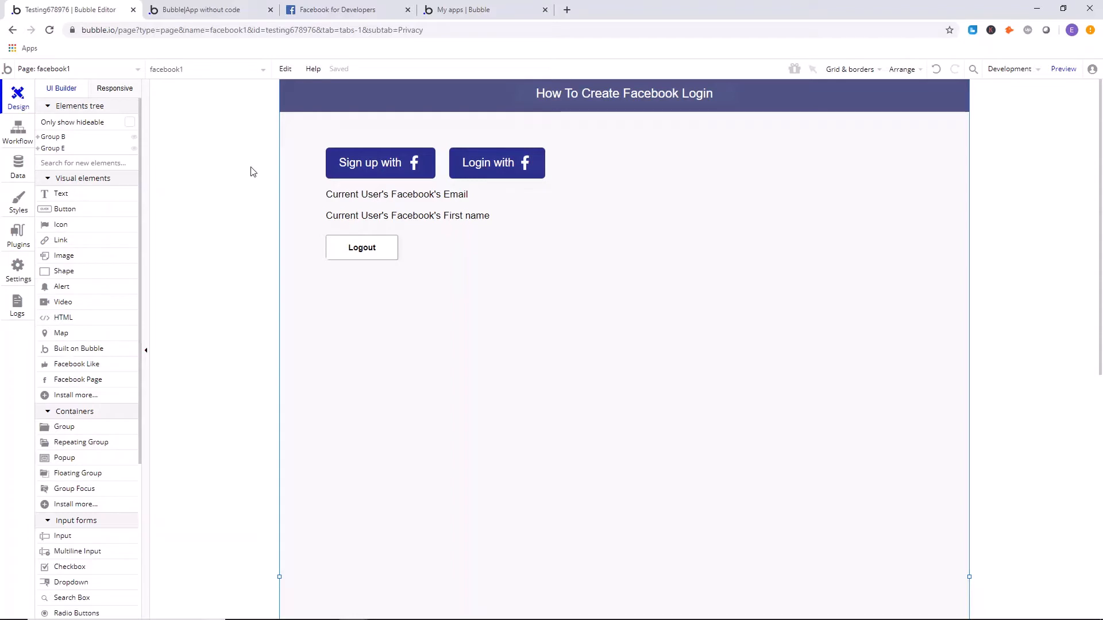
click(405, 174)
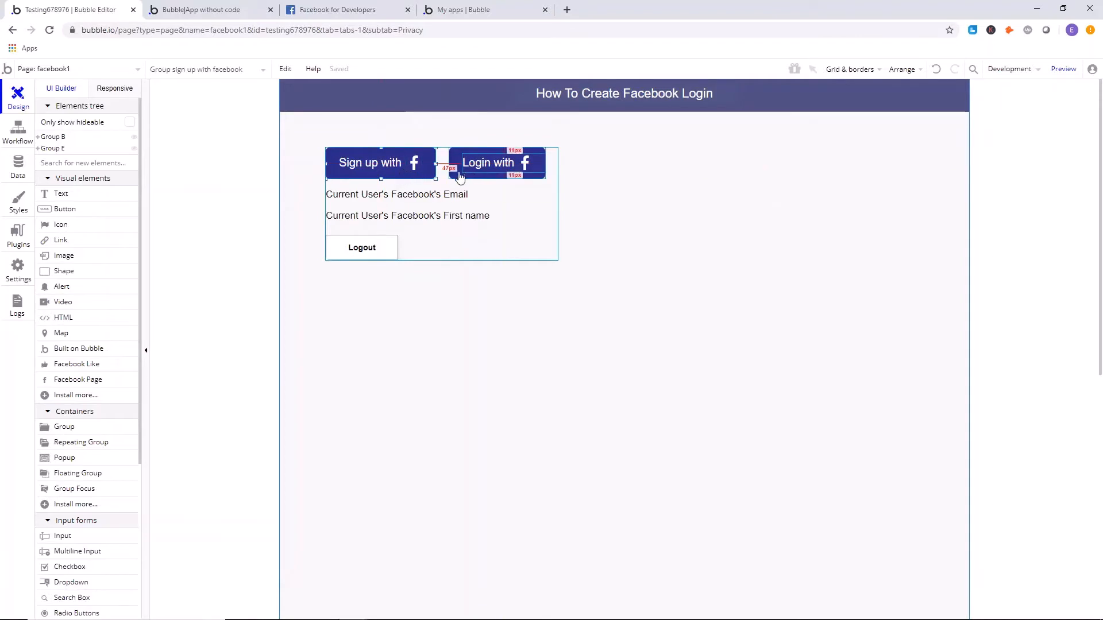
click(457, 171)
click(170, 251)
click(60, 210)
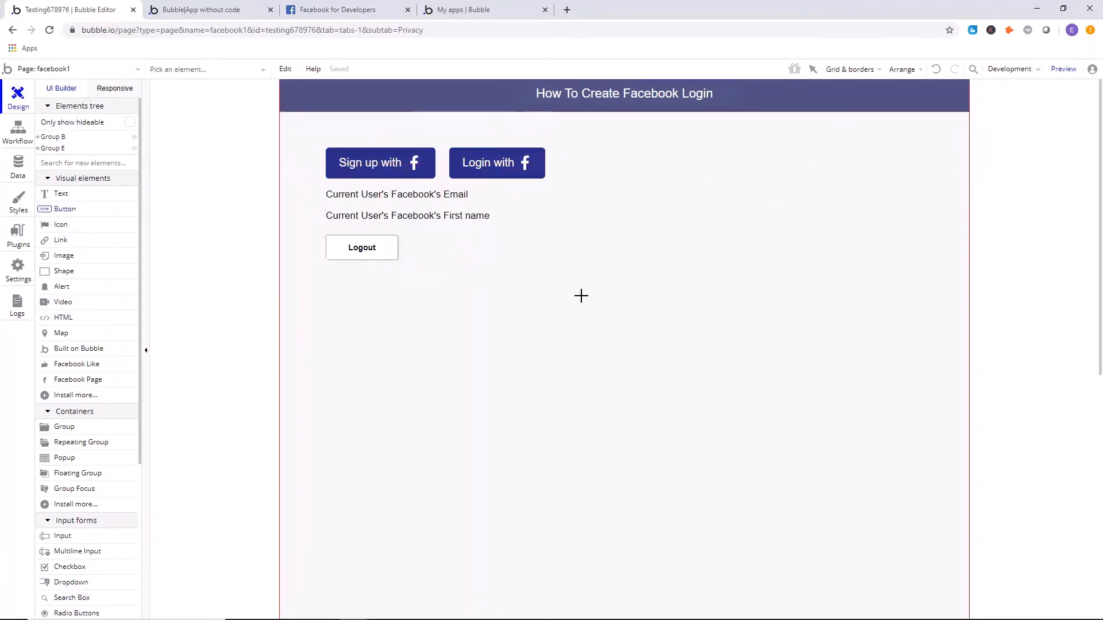
drag(602, 155, 810, 189)
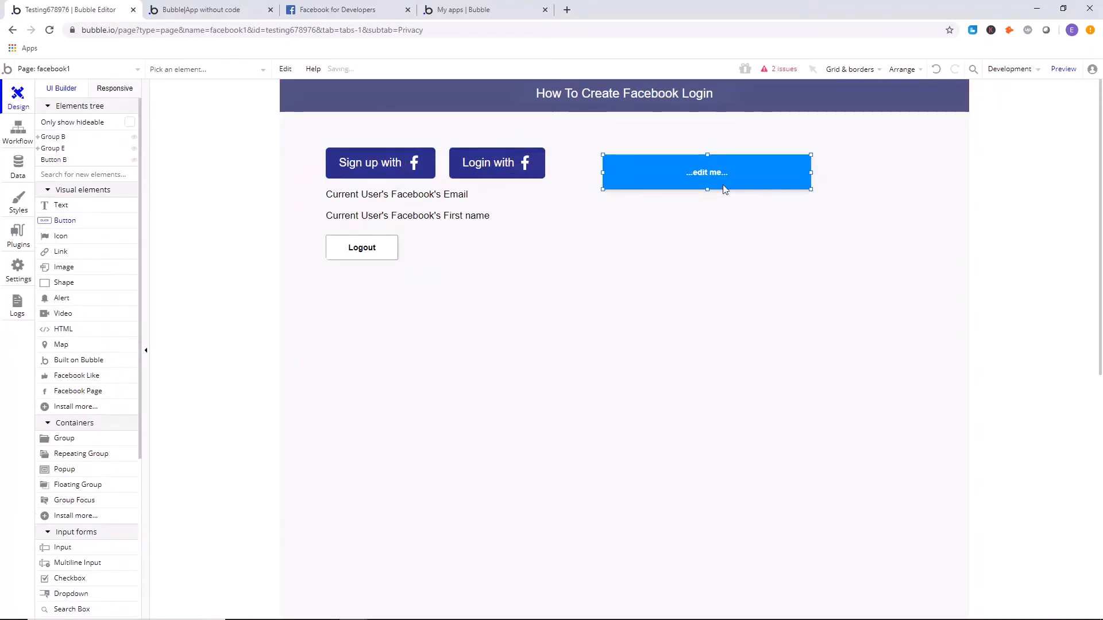
text(Sign )
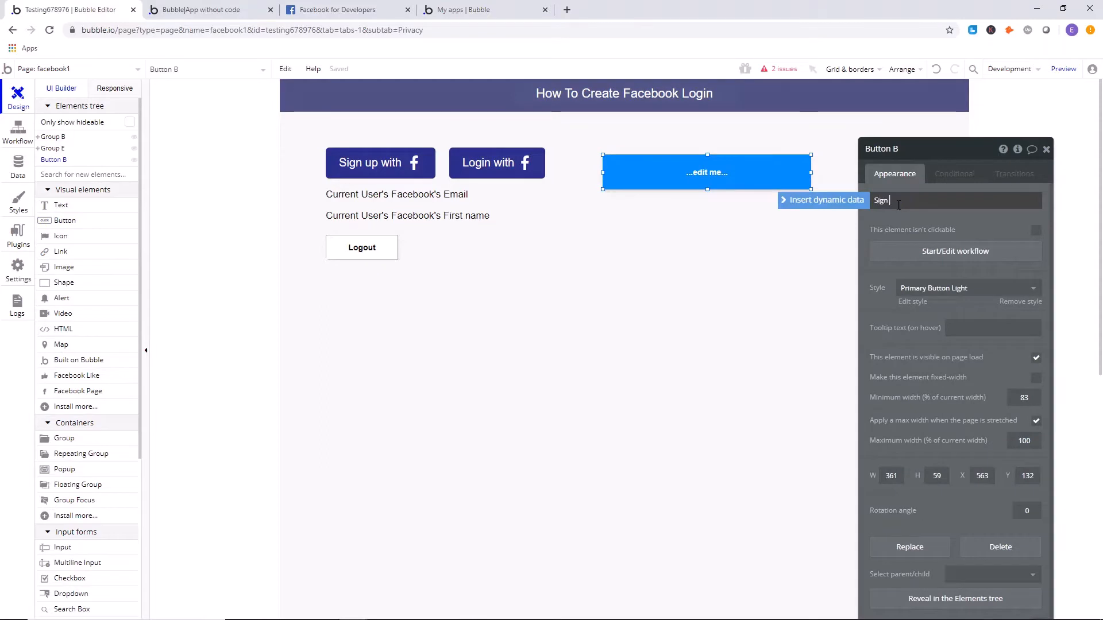
text(Up With F)
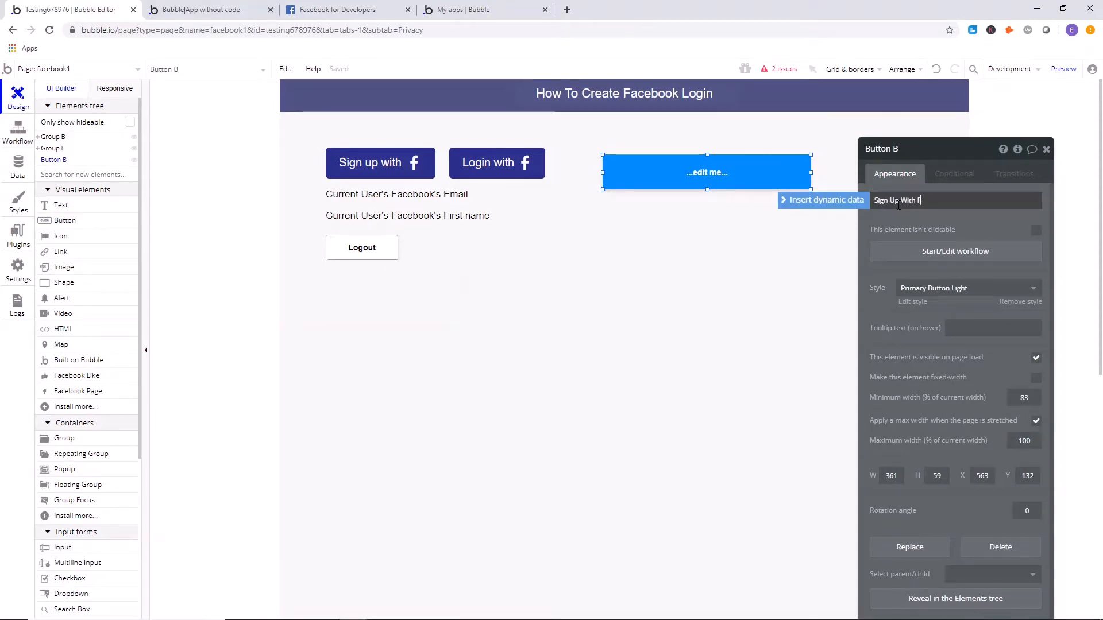
text(acebook)
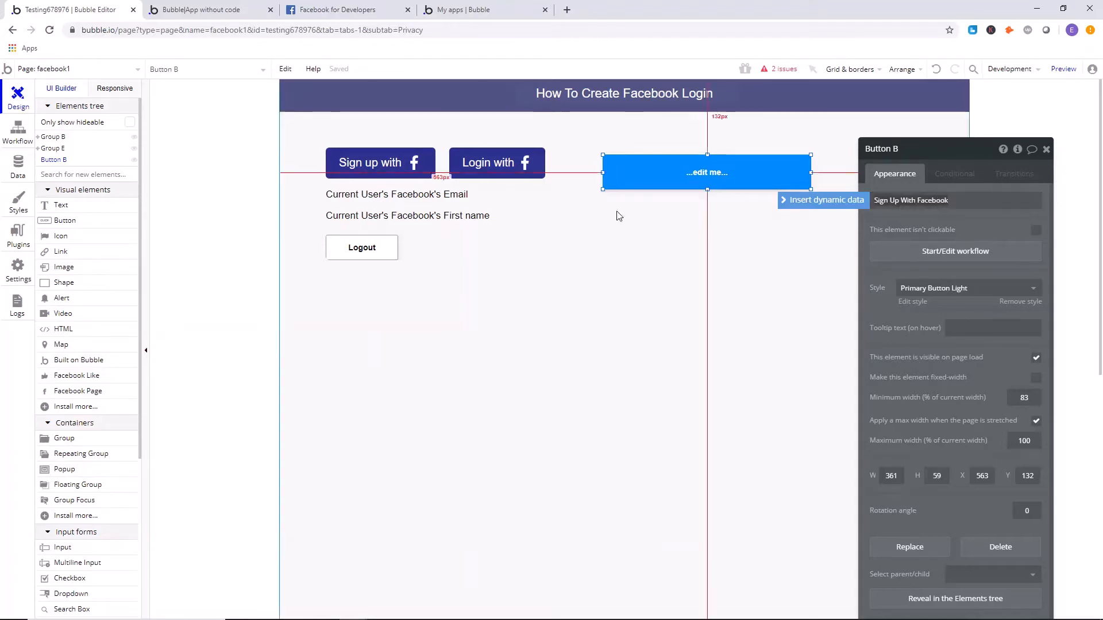
click(384, 175)
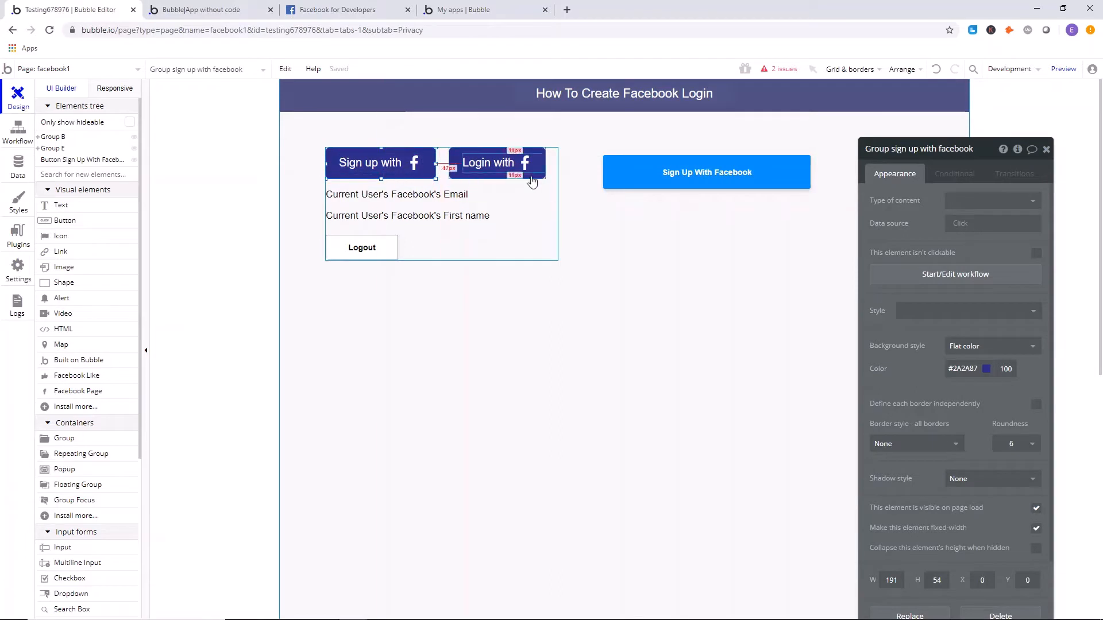
click(362, 166)
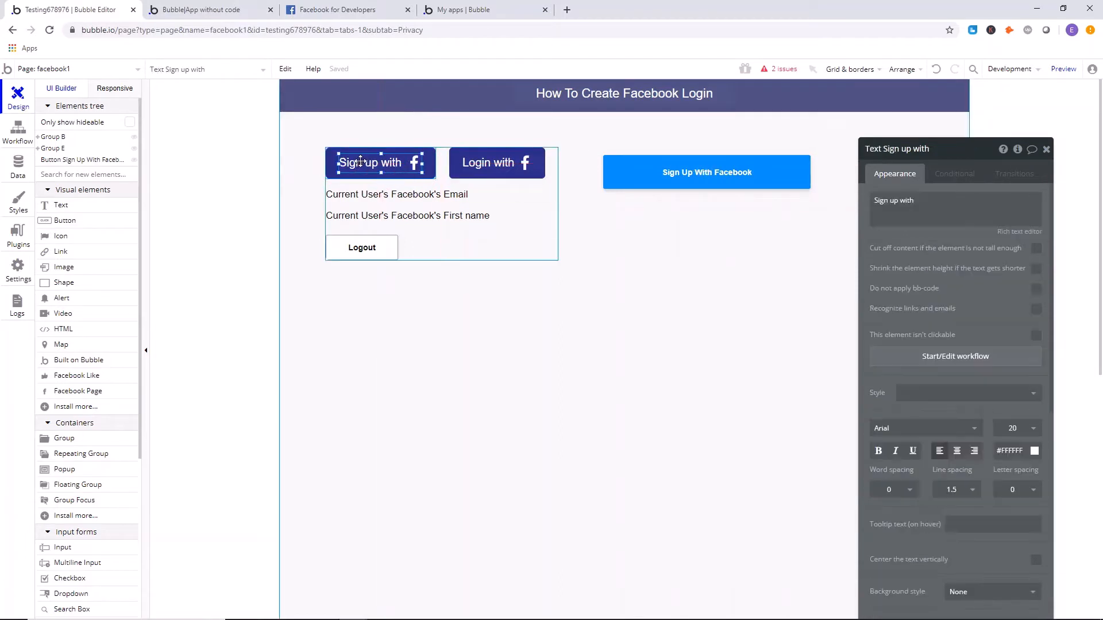
click(61, 236)
drag(449, 298, 495, 330)
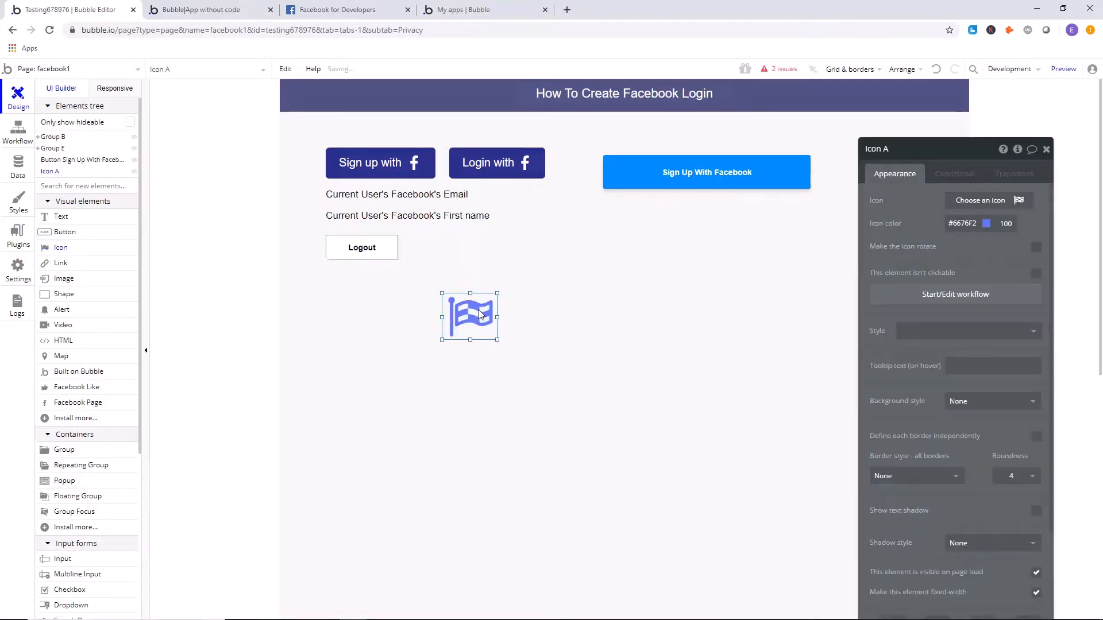
key(Delete)
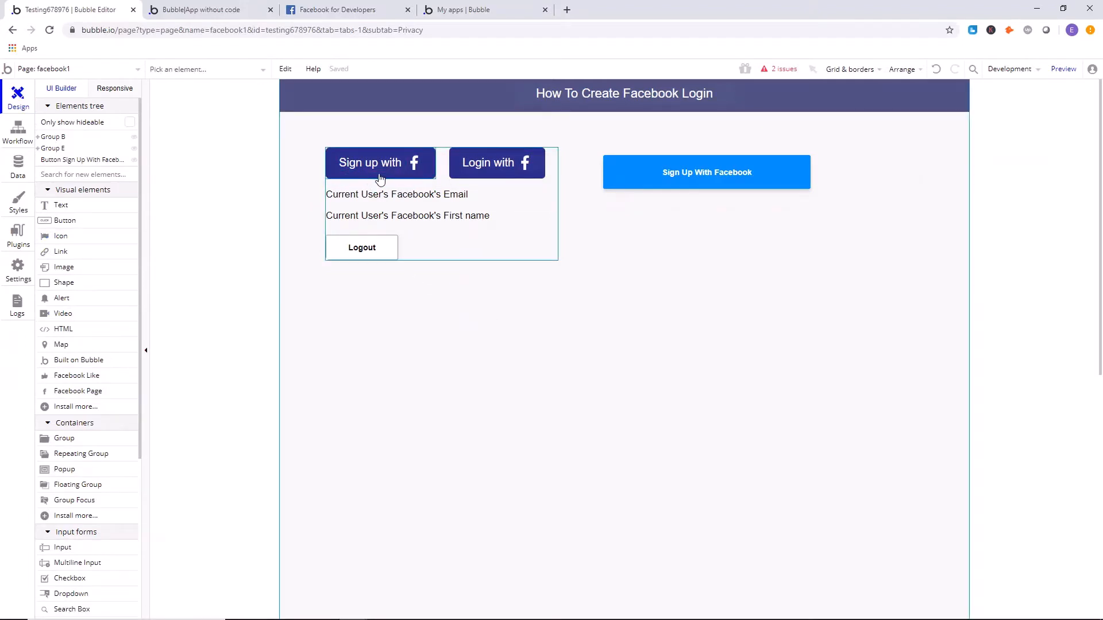
Move the Sign Up With Facebook button level with the existing Facebook buttons, to about X 556 and Y 119.
click(669, 178)
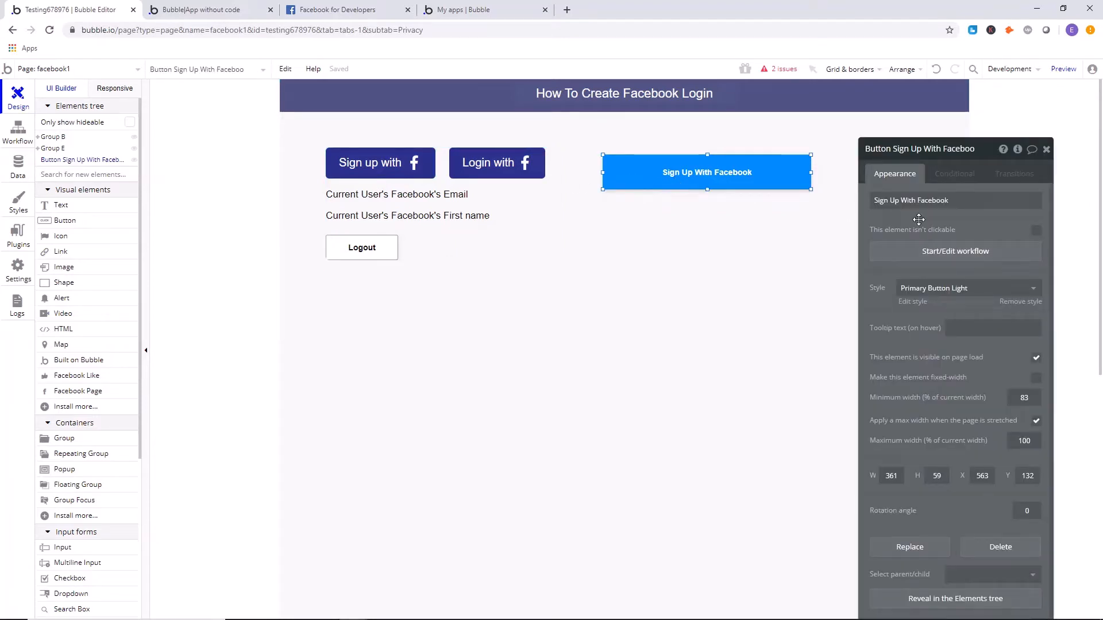
click(397, 166)
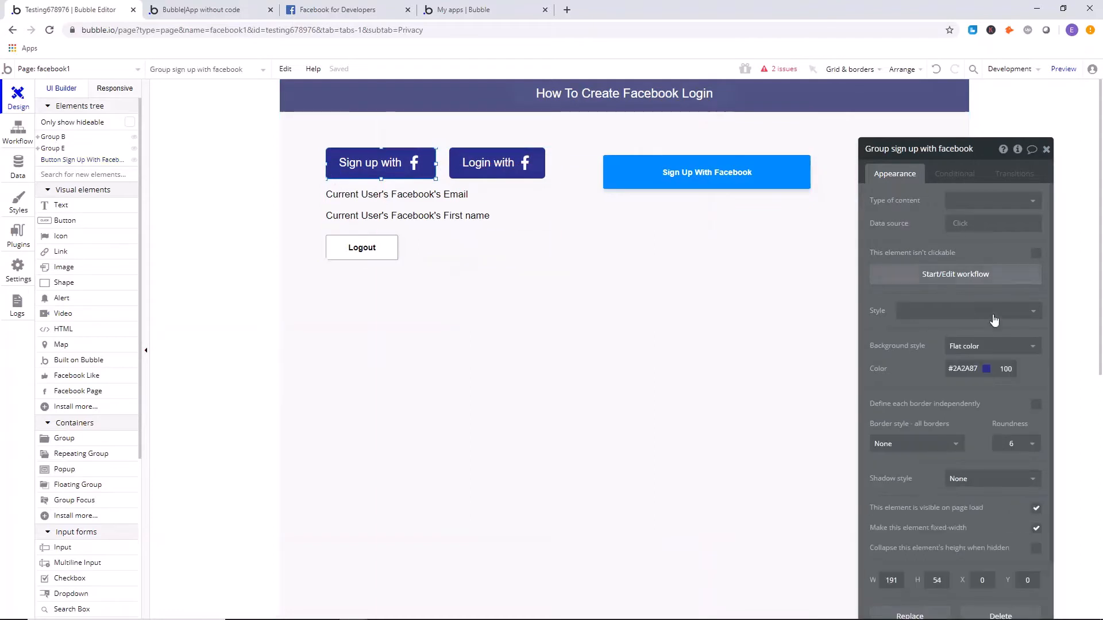
click(631, 174)
drag(631, 174, 626, 166)
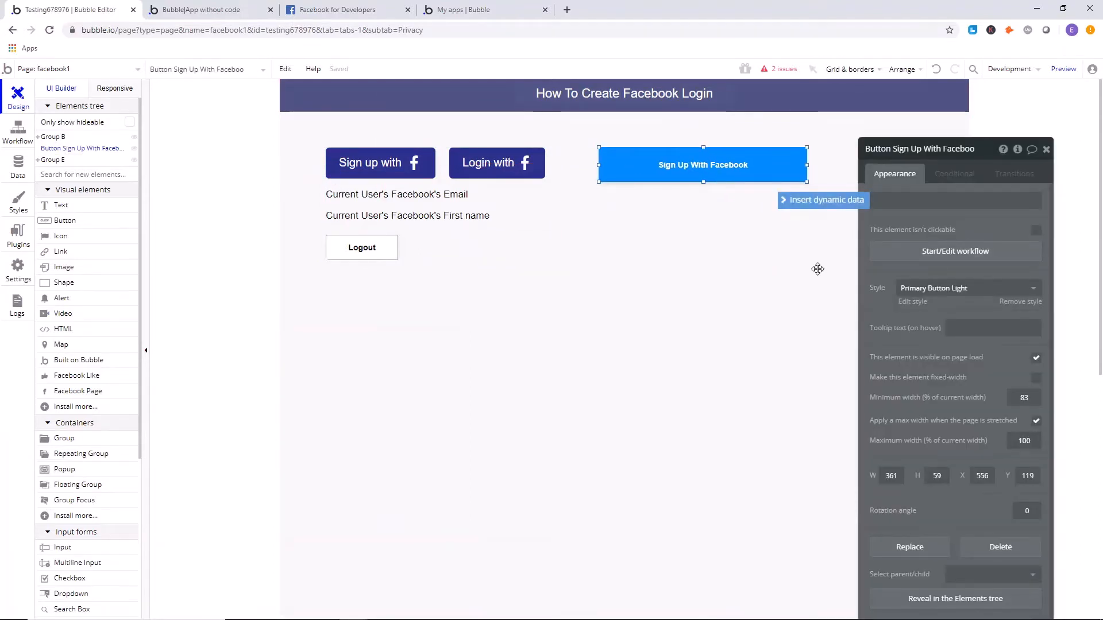
Duplicate the Sign Up With Facebook button, place the copy directly beneath it at about Y 193, and label it "Login with Facebook".
right_click(688, 170)
click(683, 236)
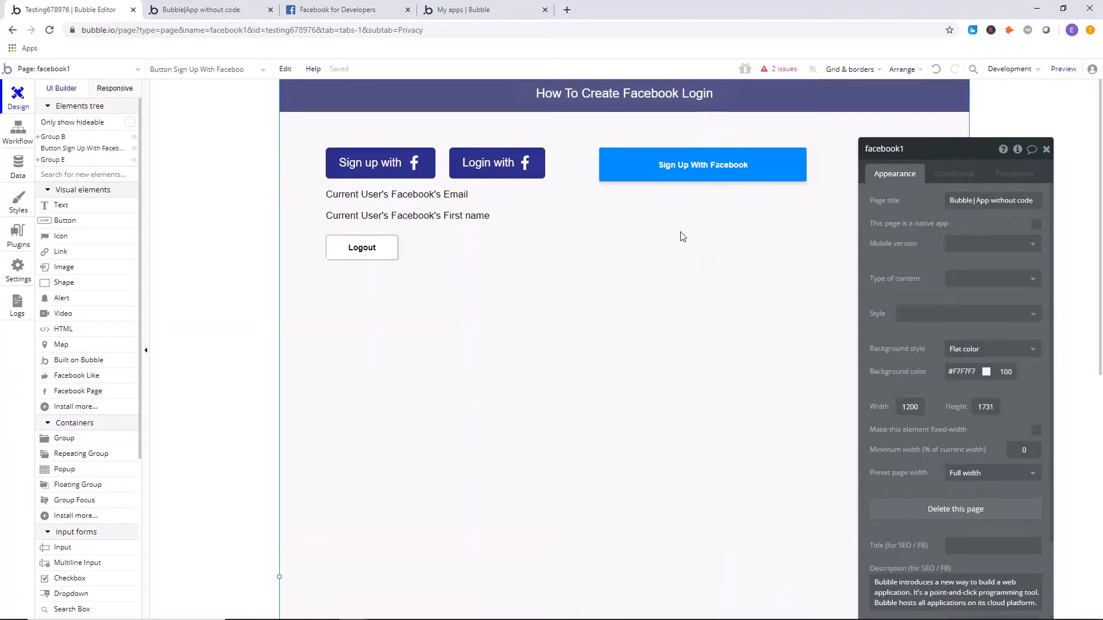
right_click(682, 236)
click(704, 278)
drag(680, 188, 676, 212)
click(948, 194)
text(Login with Facebook)
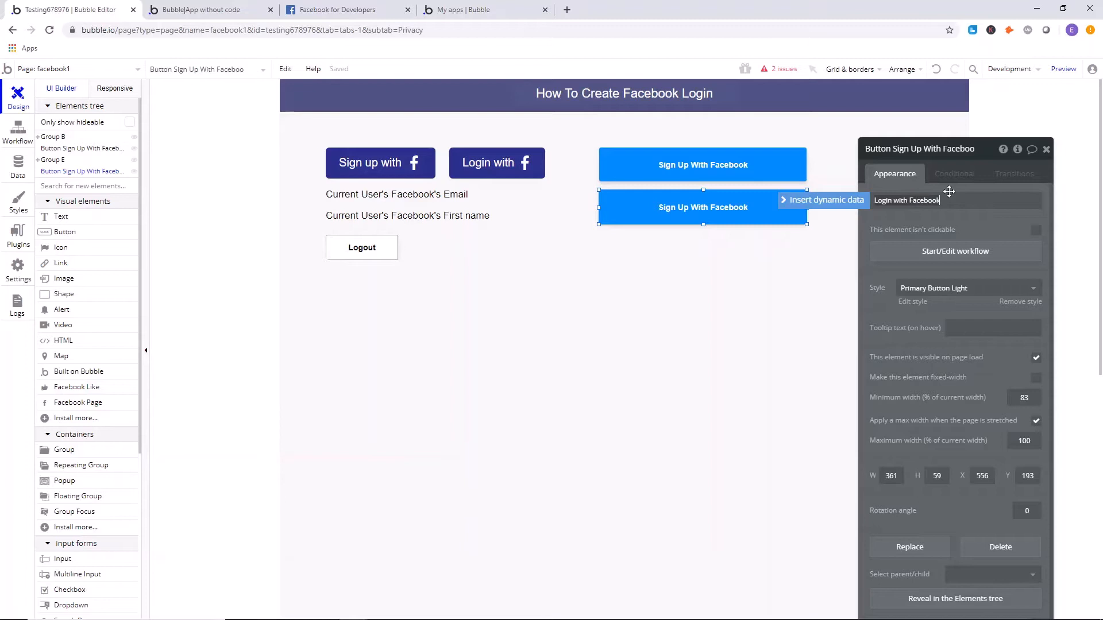
drag(981, 236, 925, 441)
click(720, 167)
drag(842, 381, 835, 169)
click(342, 173)
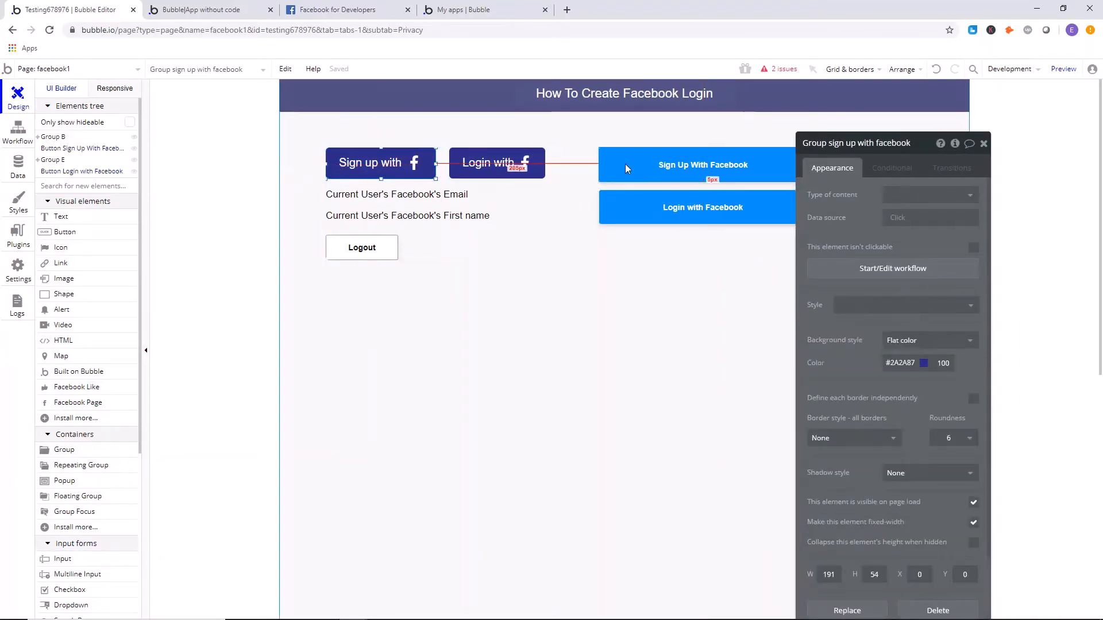
click(697, 165)
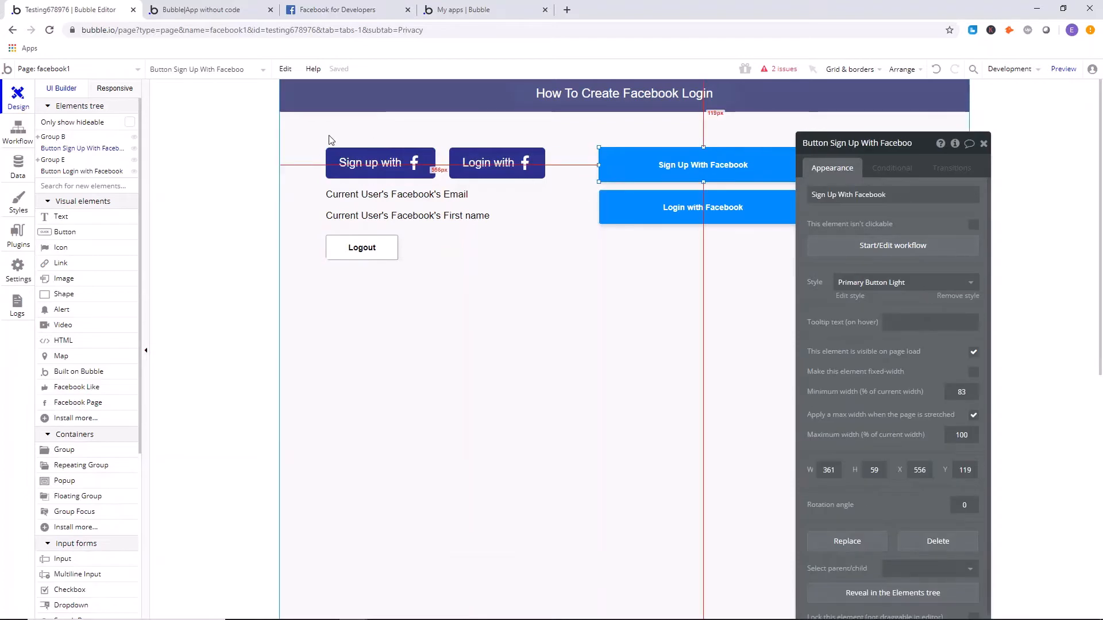
click(339, 154)
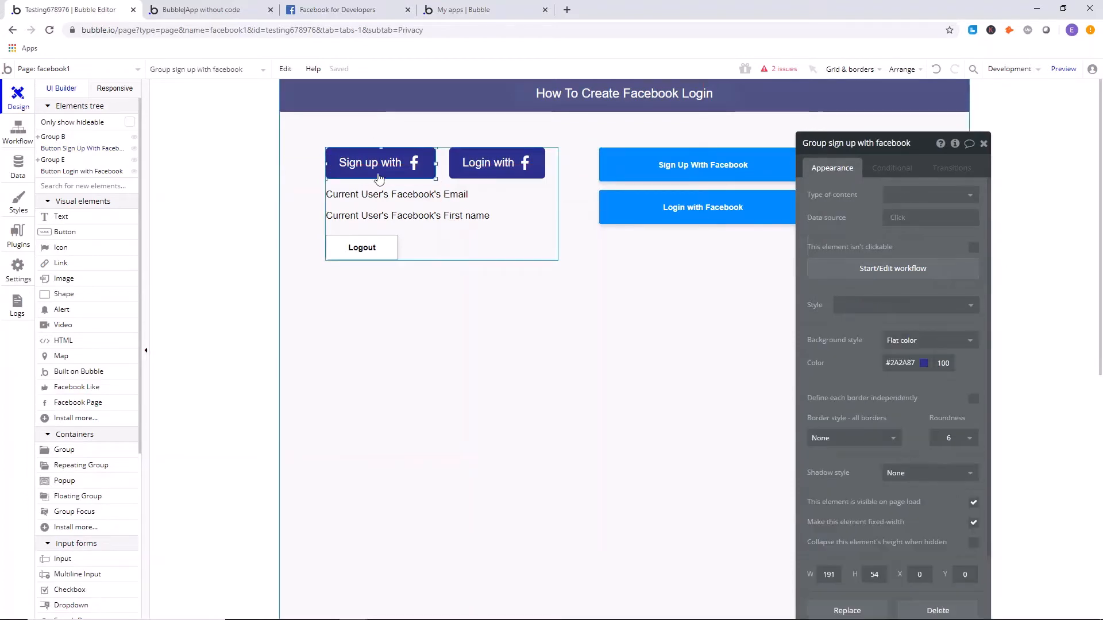
Create a workflow for the Sign Up With Facebook button with a Signup/login with a social network action using Facebook as OAuth provider.
click(610, 161)
click(906, 251)
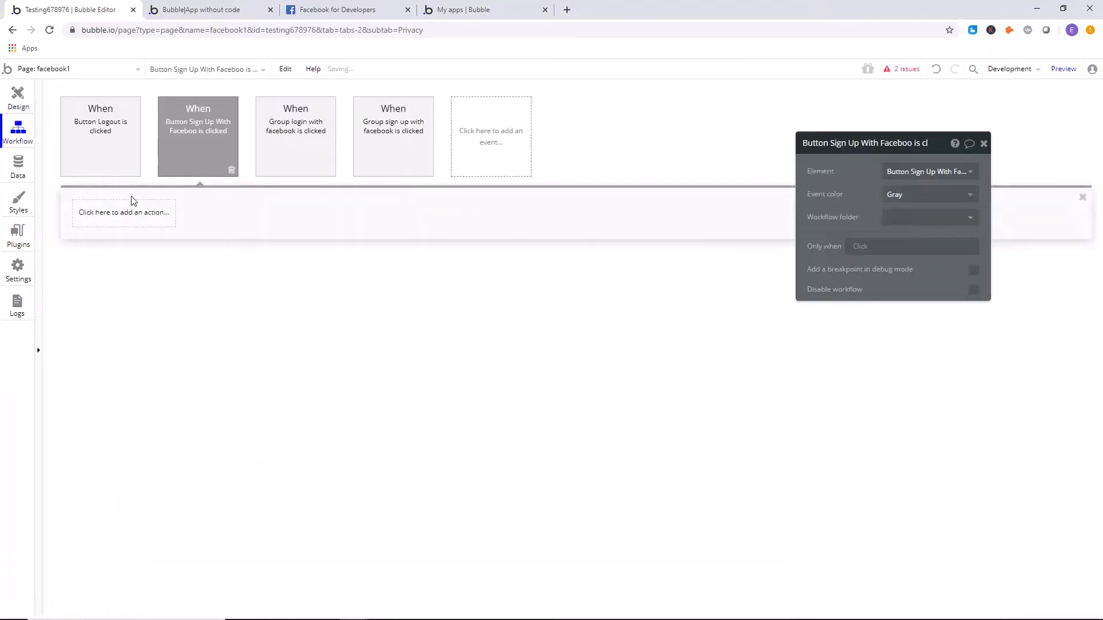
click(139, 218)
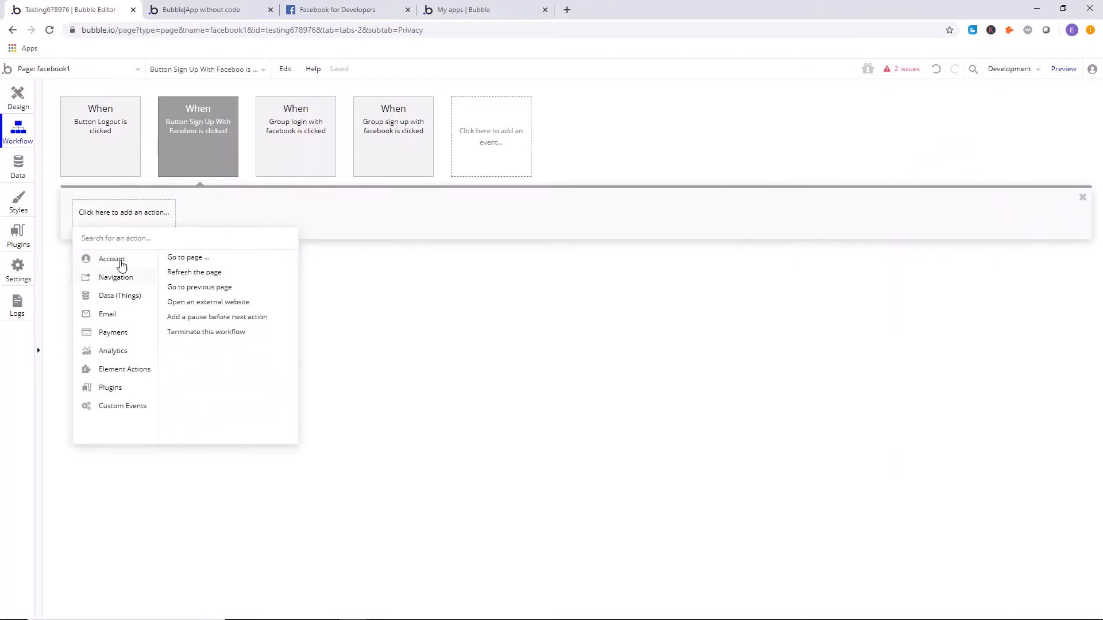
click(239, 288)
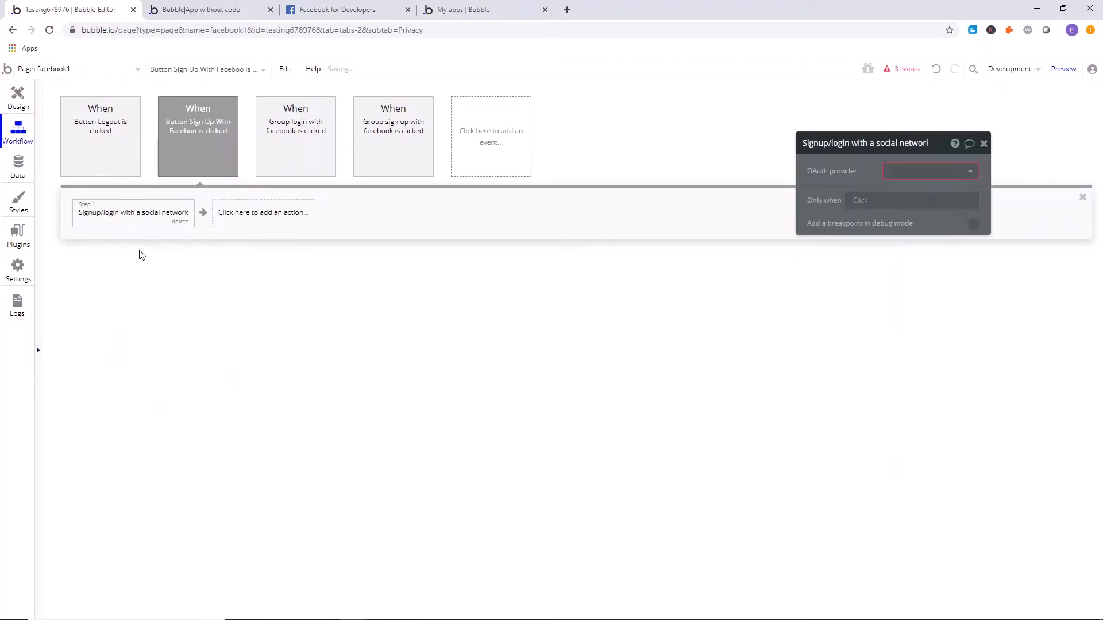
click(936, 172)
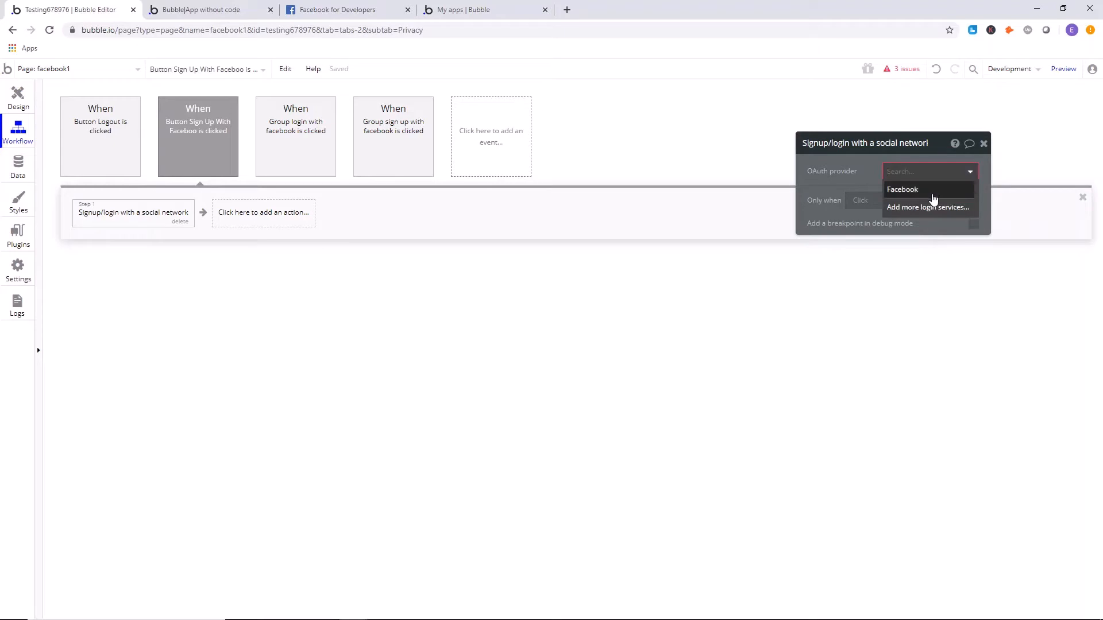
click(929, 194)
click(983, 144)
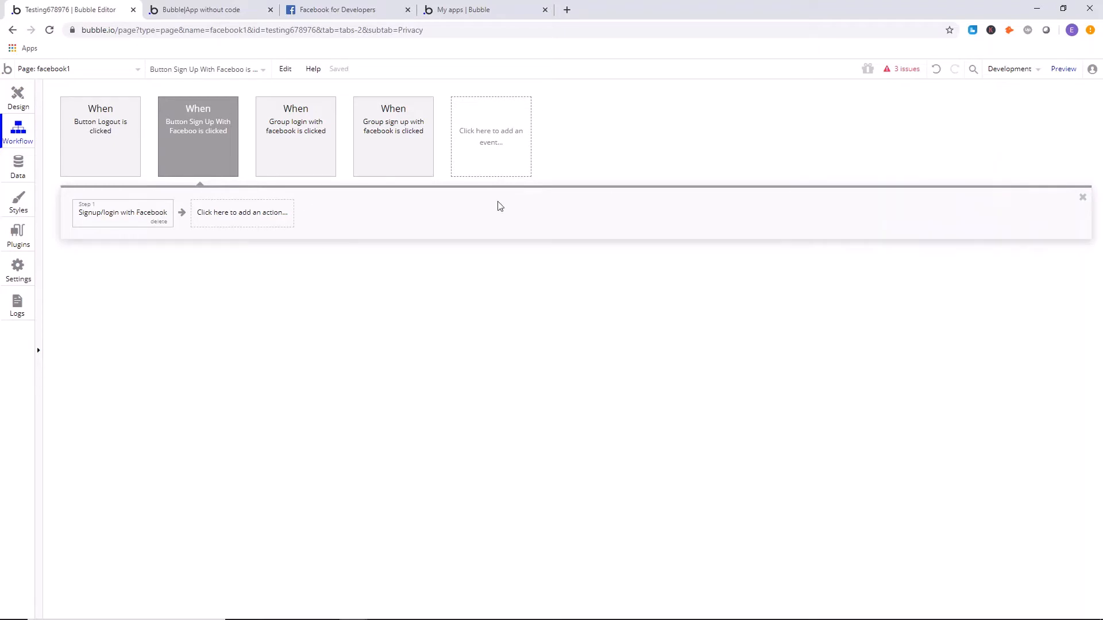
Create a workflow for the Login with Facebook button with a Signup/login with a social network action using Facebook as OAuth provider.
click(16, 109)
click(681, 210)
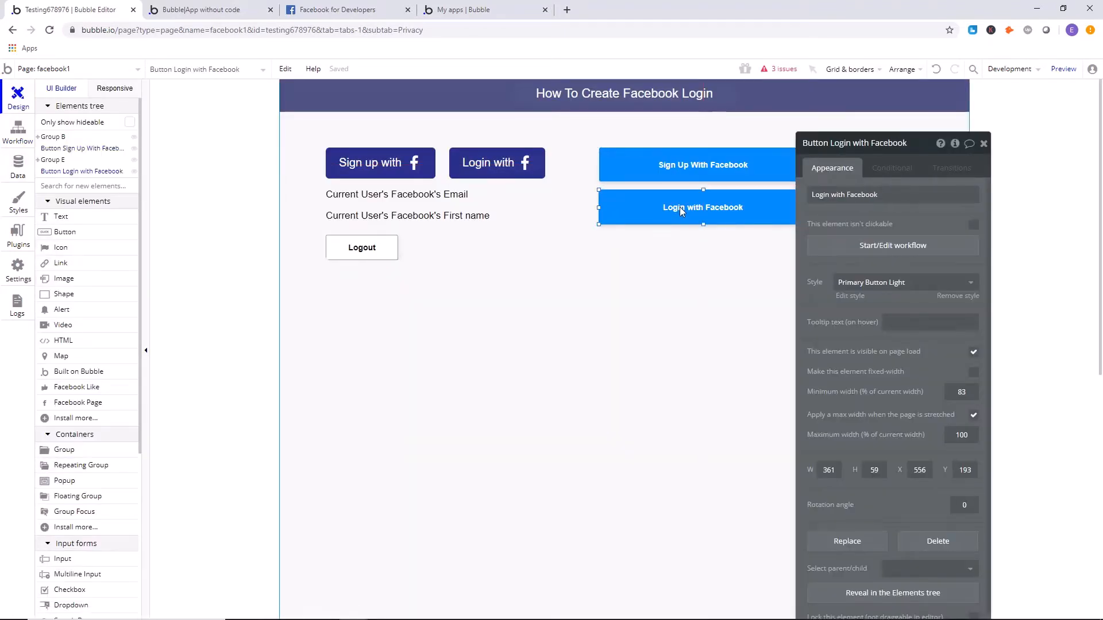
click(856, 195)
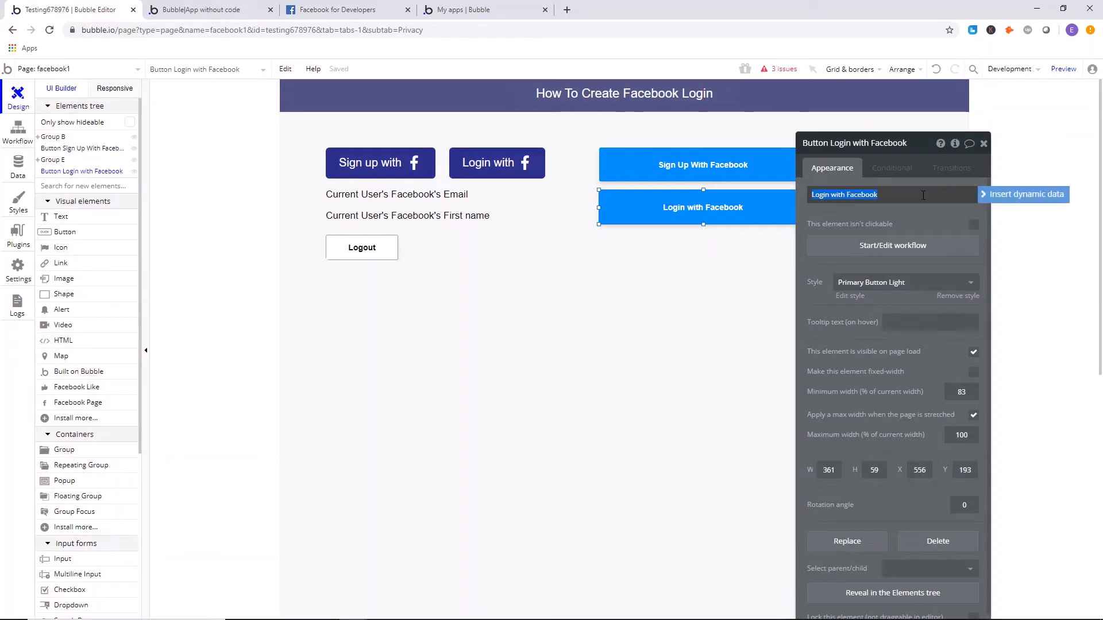
click(902, 245)
click(140, 219)
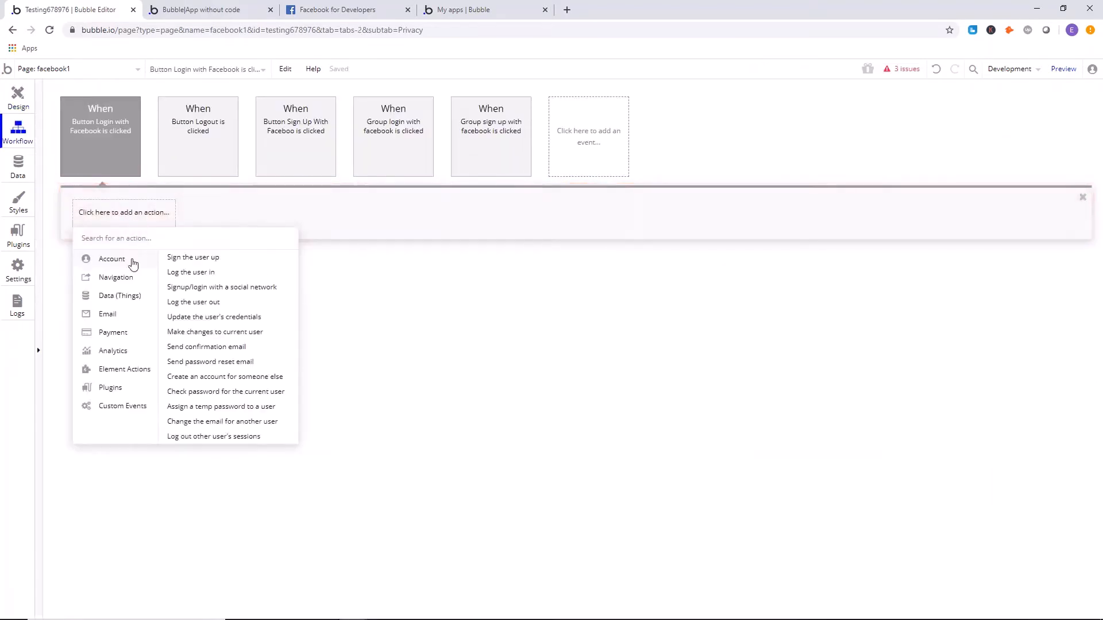
click(244, 293)
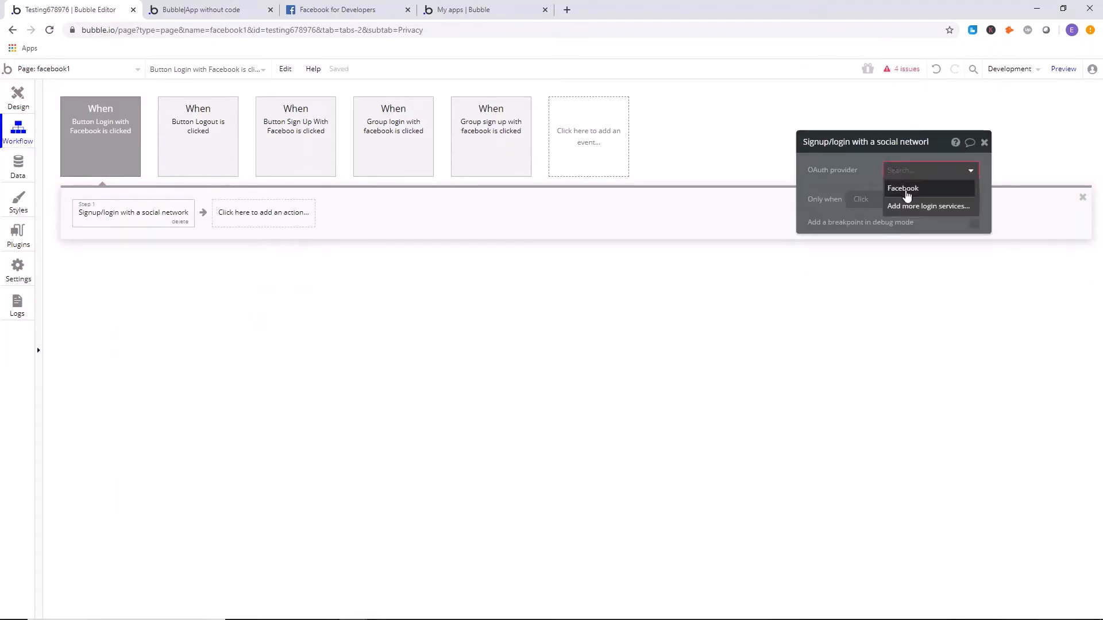
click(906, 190)
click(983, 142)
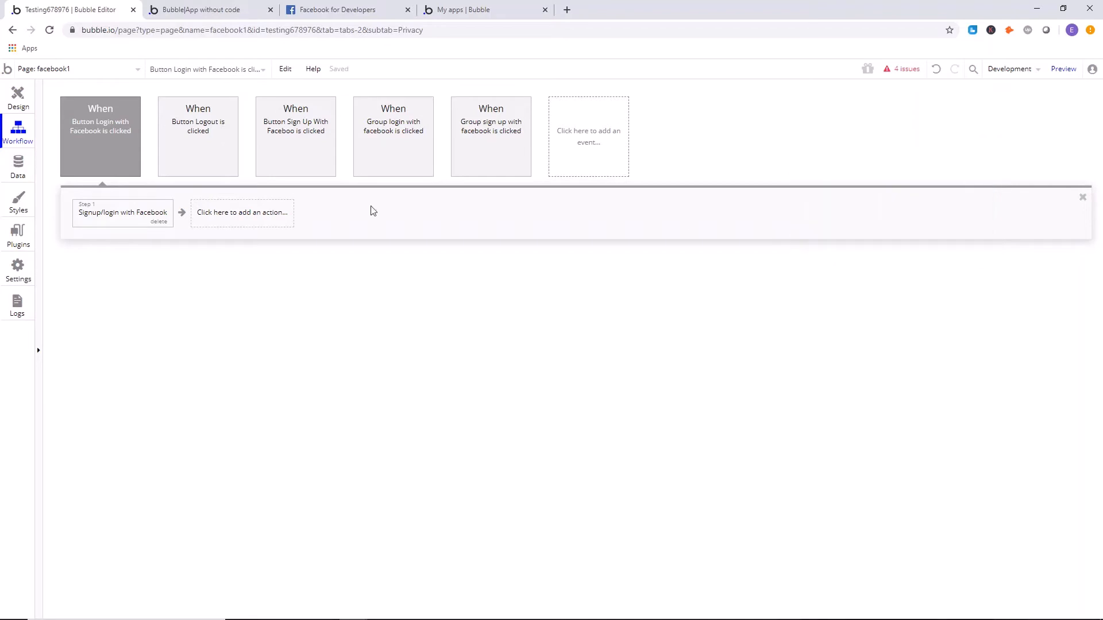
click(4, 91)
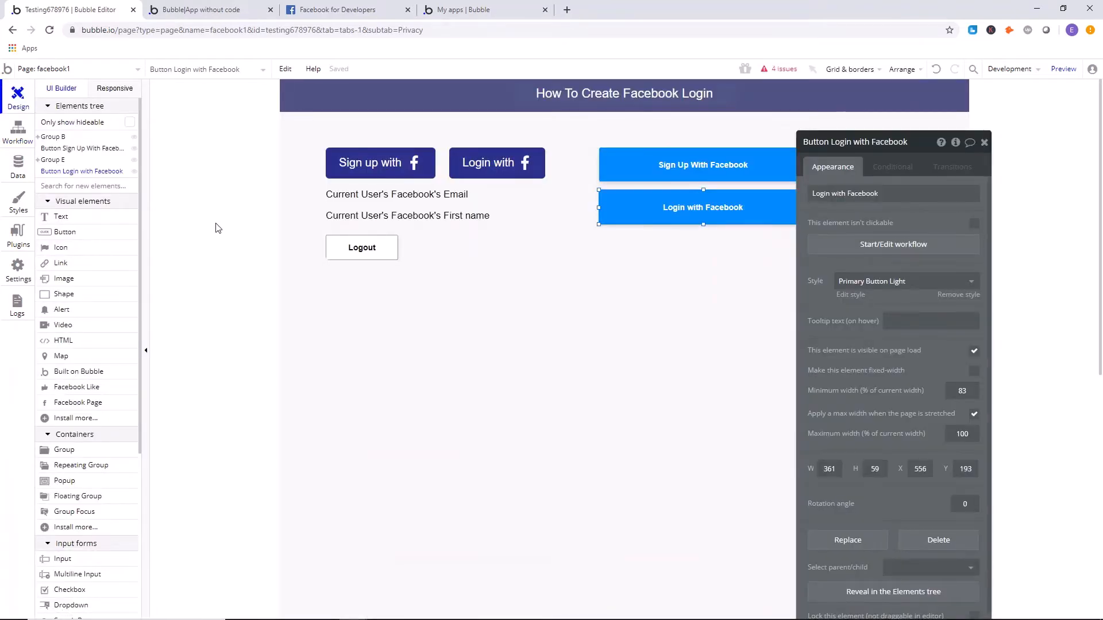
Switch to the Facebook for Developers site and log in with the saved account credentials.
click(345, 10)
click(95, 29)
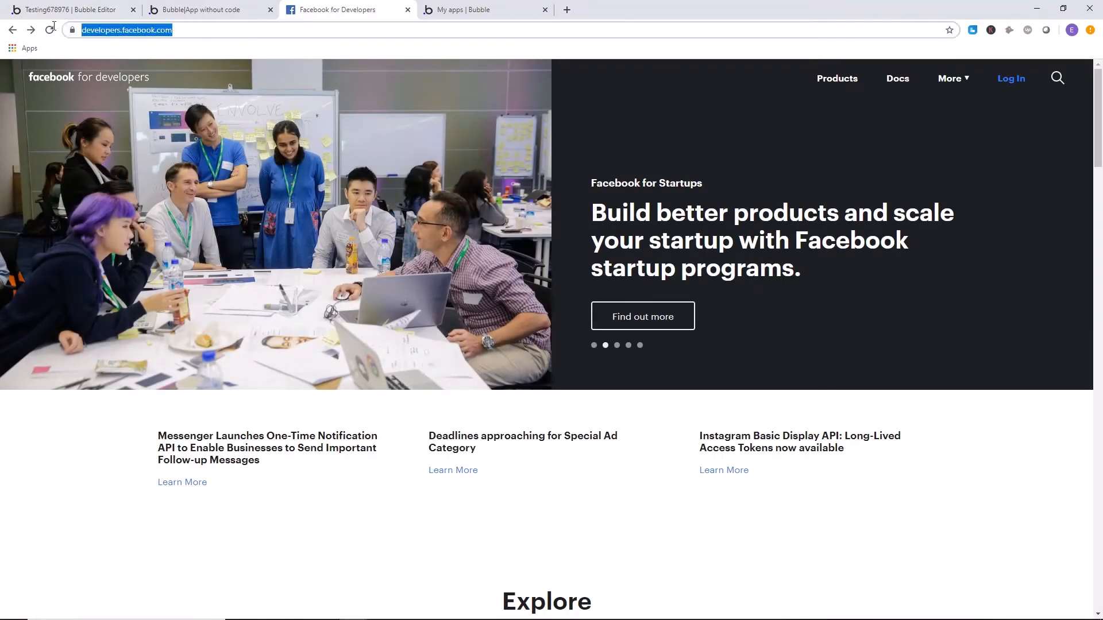
click(117, 403)
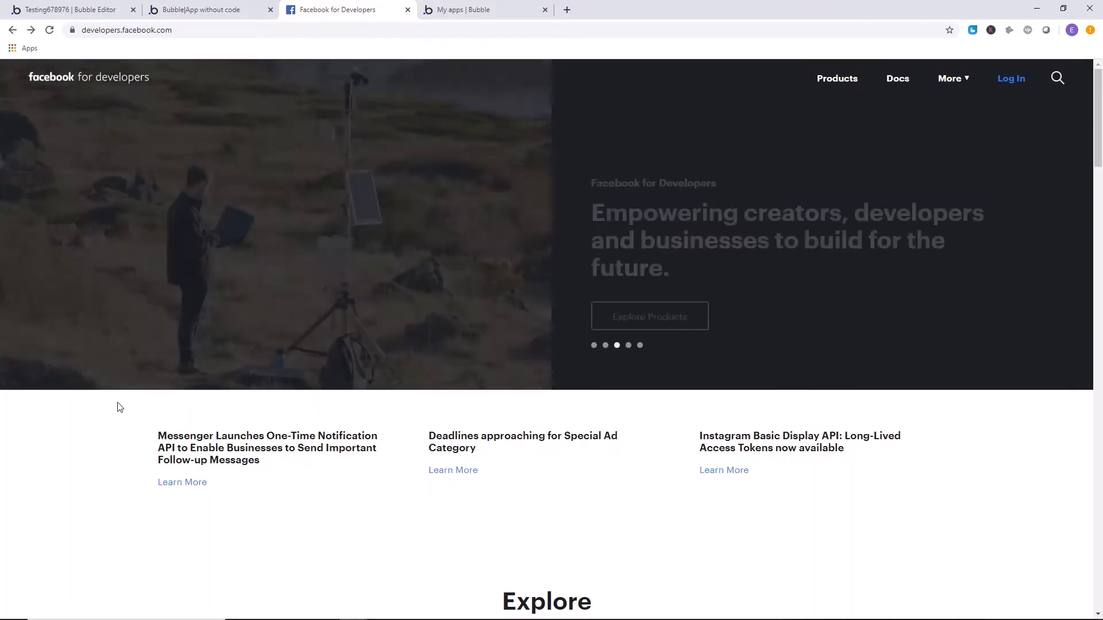
click(1016, 81)
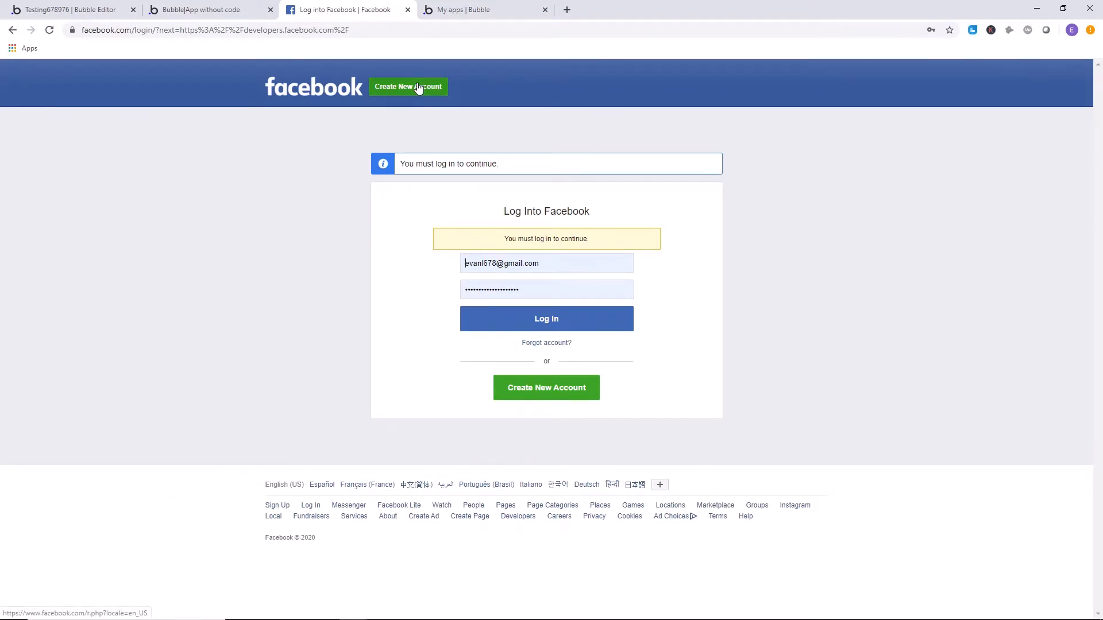
click(596, 321)
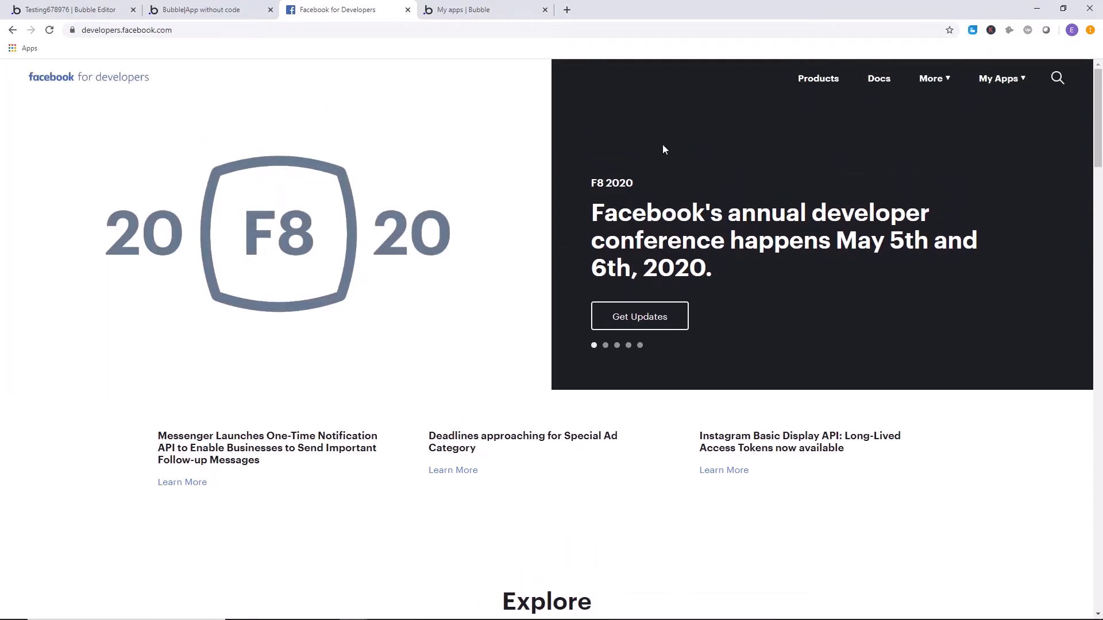
Create a new app ID with the display name Test2 and complete the security check.
click(1002, 80)
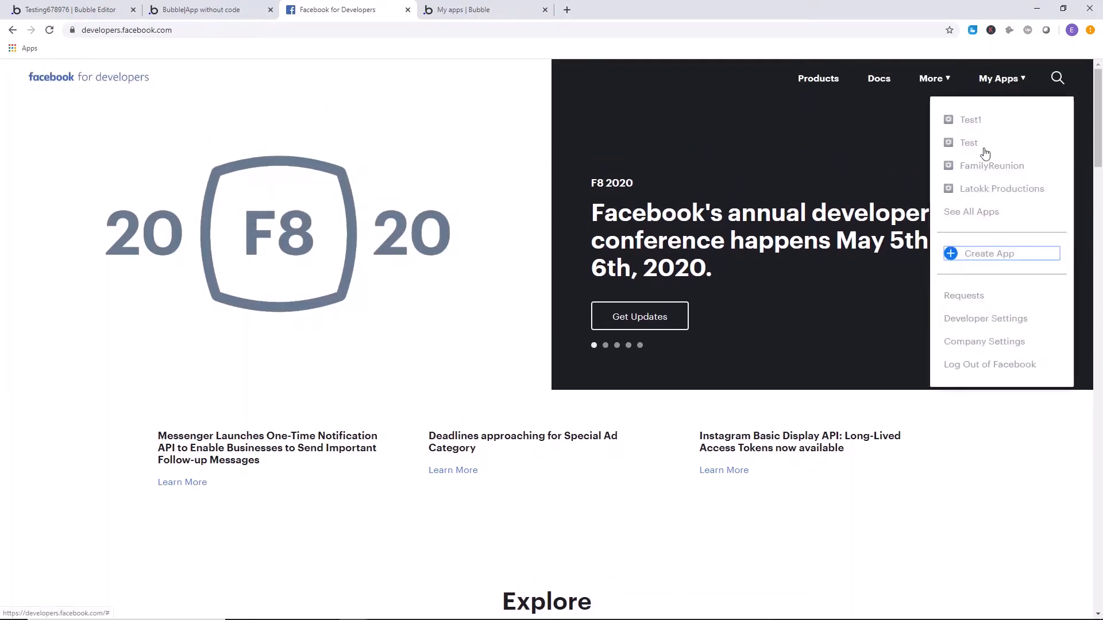
click(969, 248)
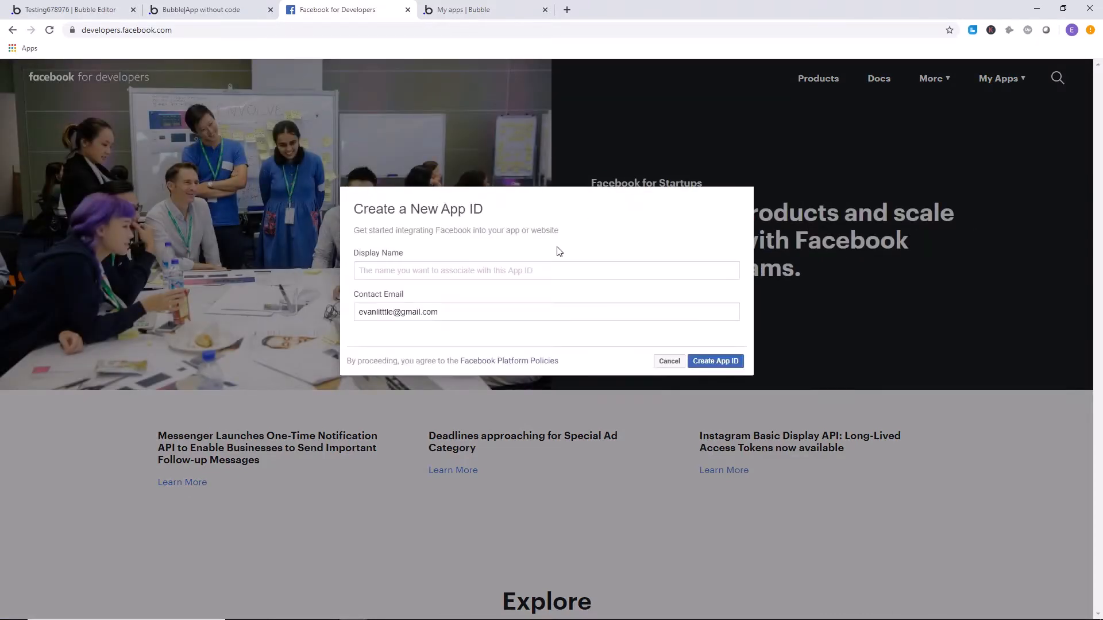
text(Test)
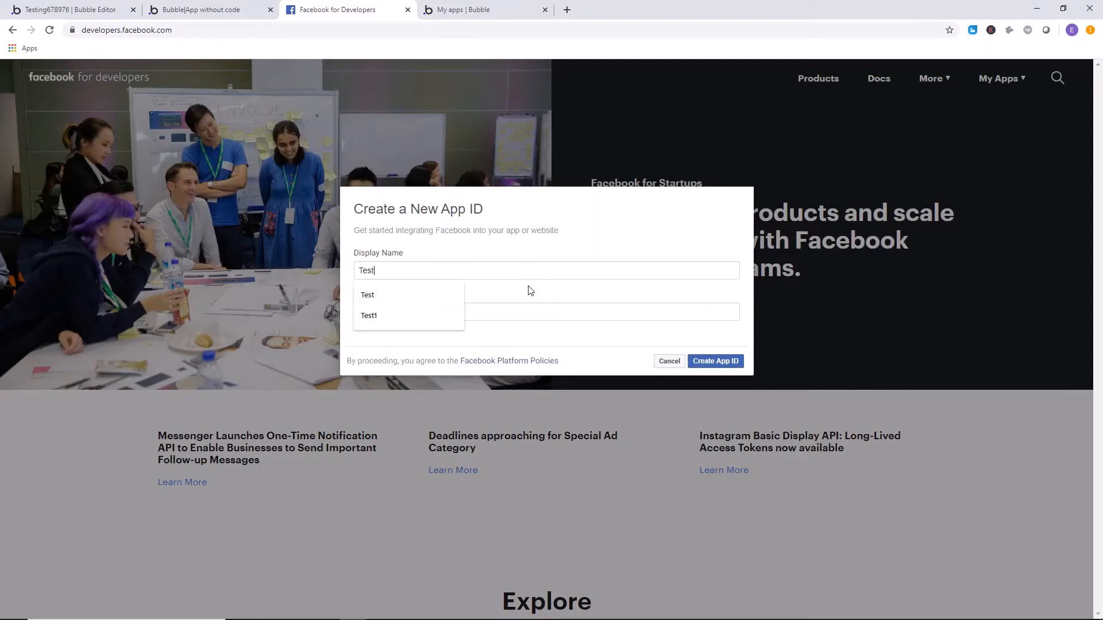
text(2)
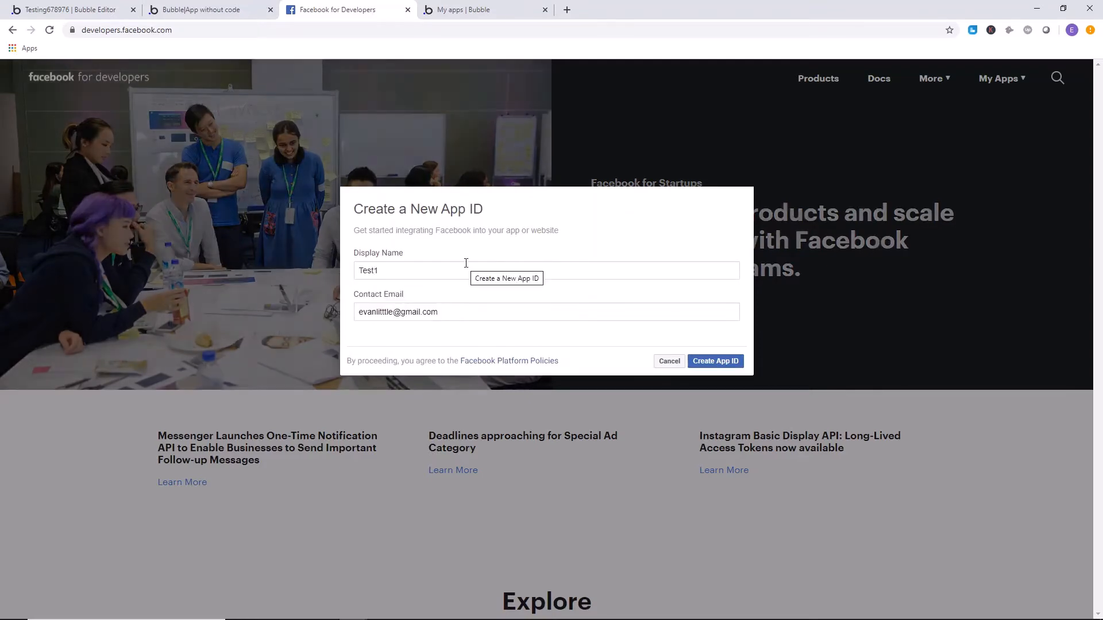
click(715, 361)
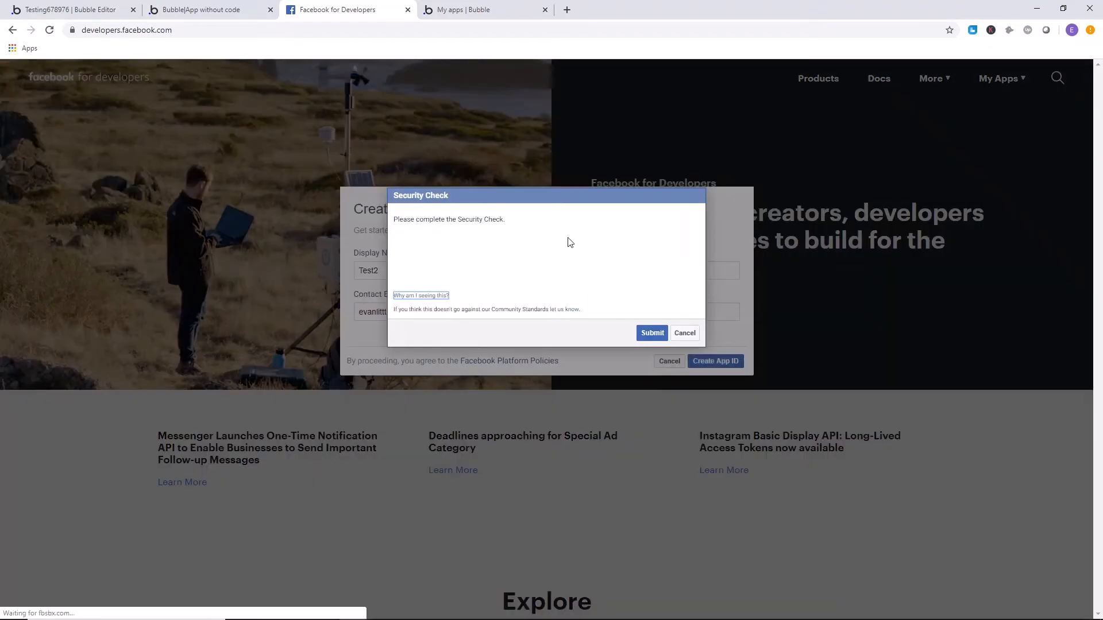
click(415, 263)
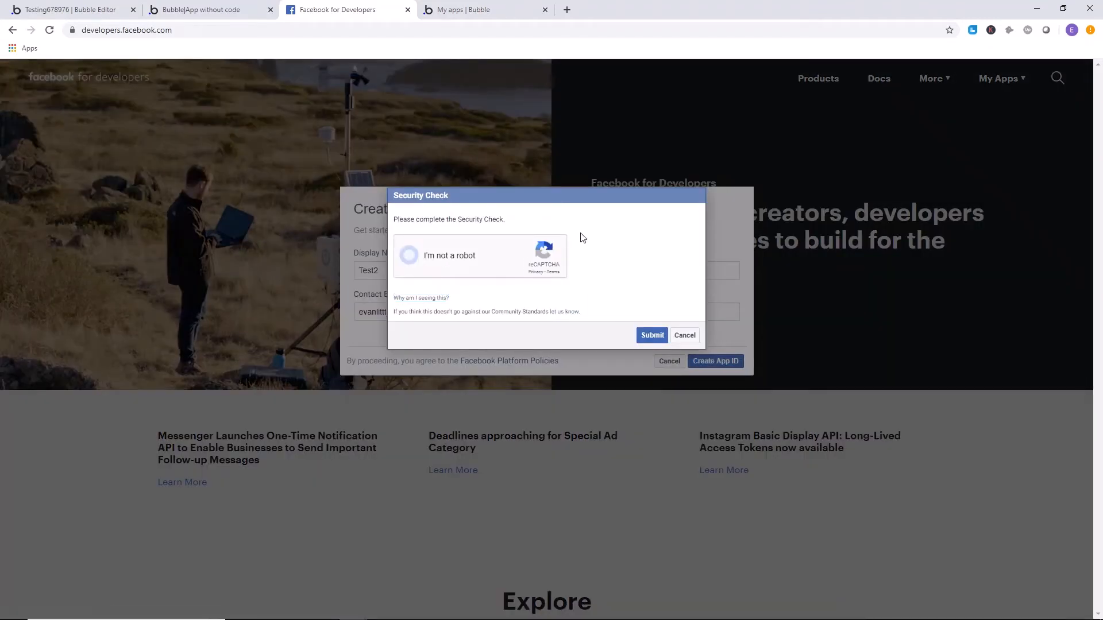
click(655, 338)
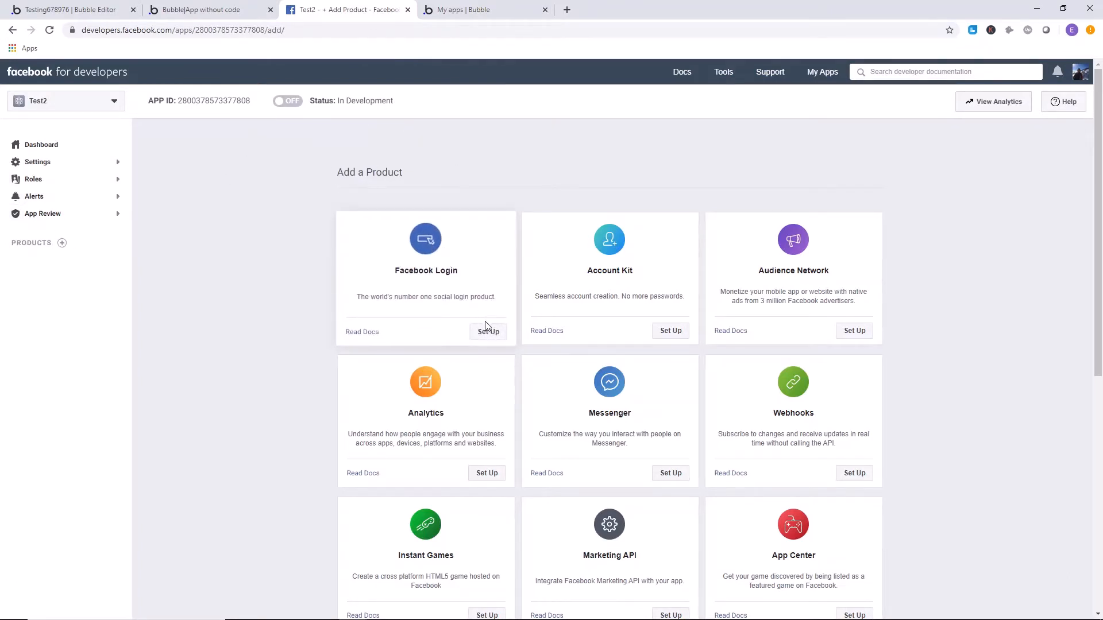
Set up the Facebook Login product for the Test2 app and close the unneeded My apps page.
click(491, 334)
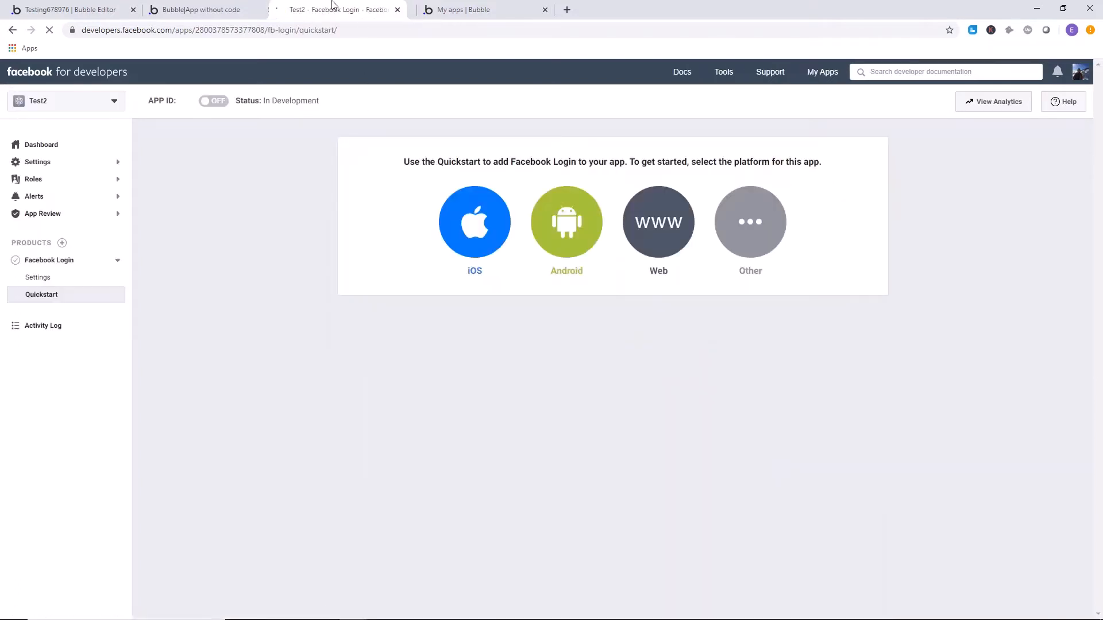
drag(339, 10, 251, 3)
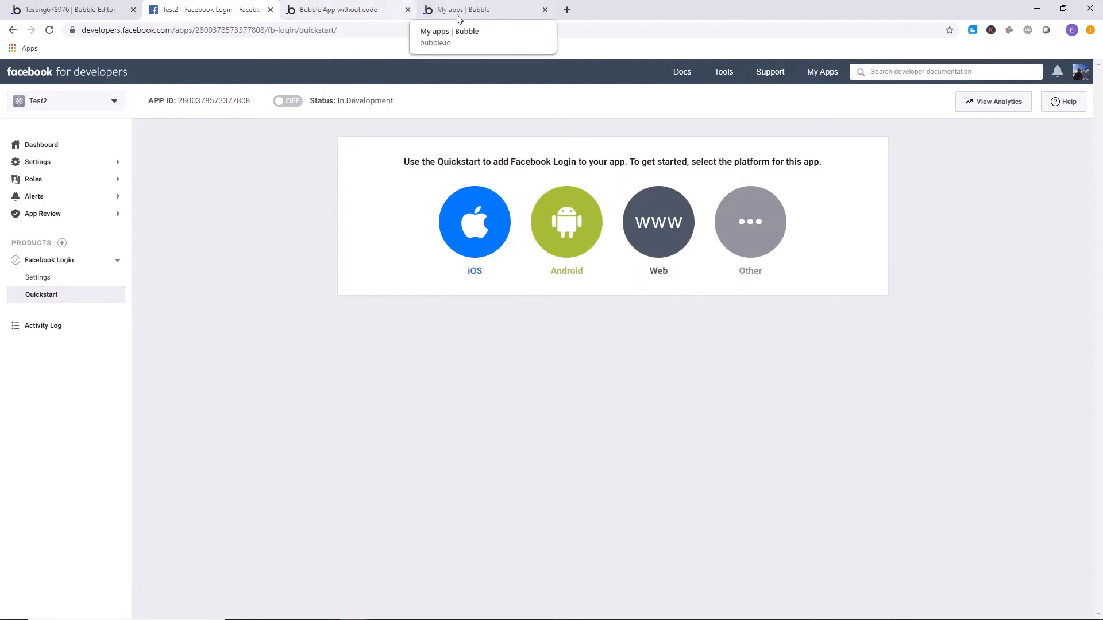
click(545, 11)
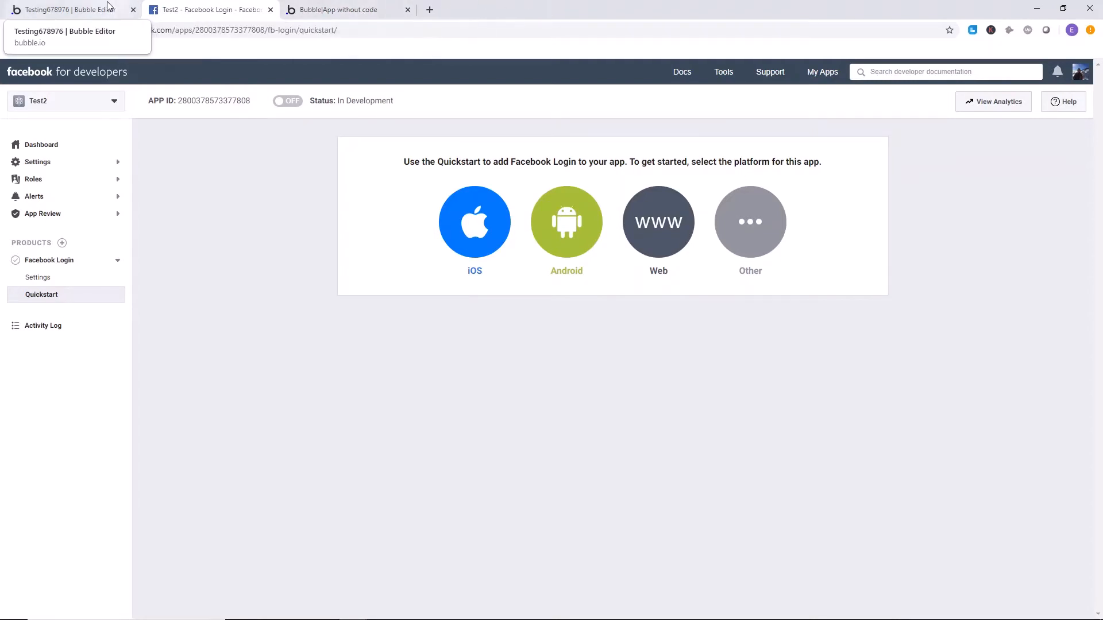
click(75, 10)
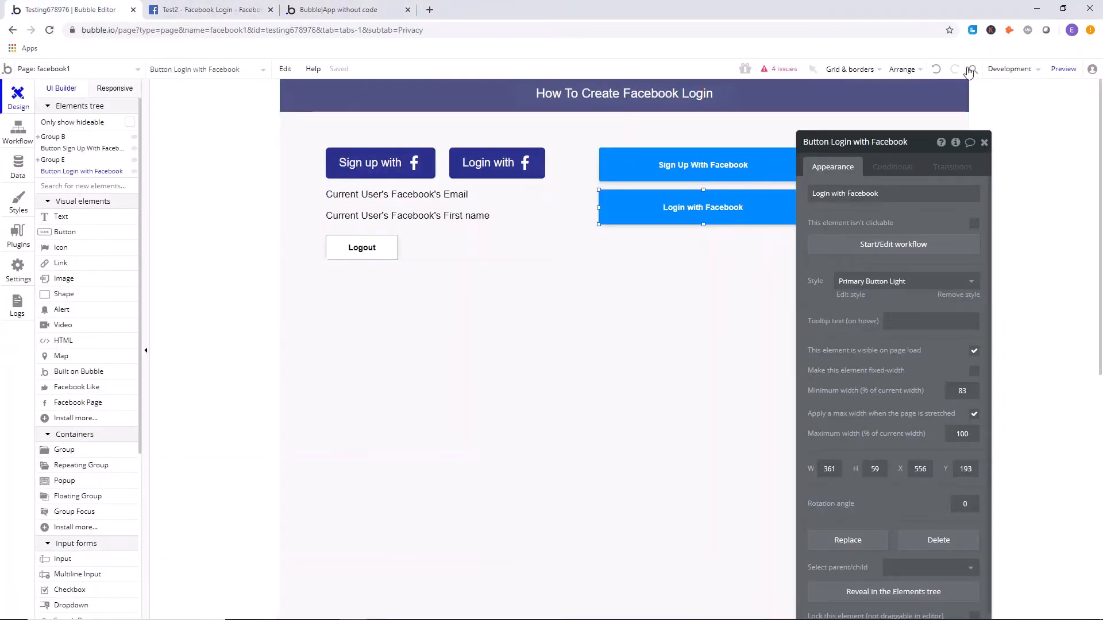
click(1063, 69)
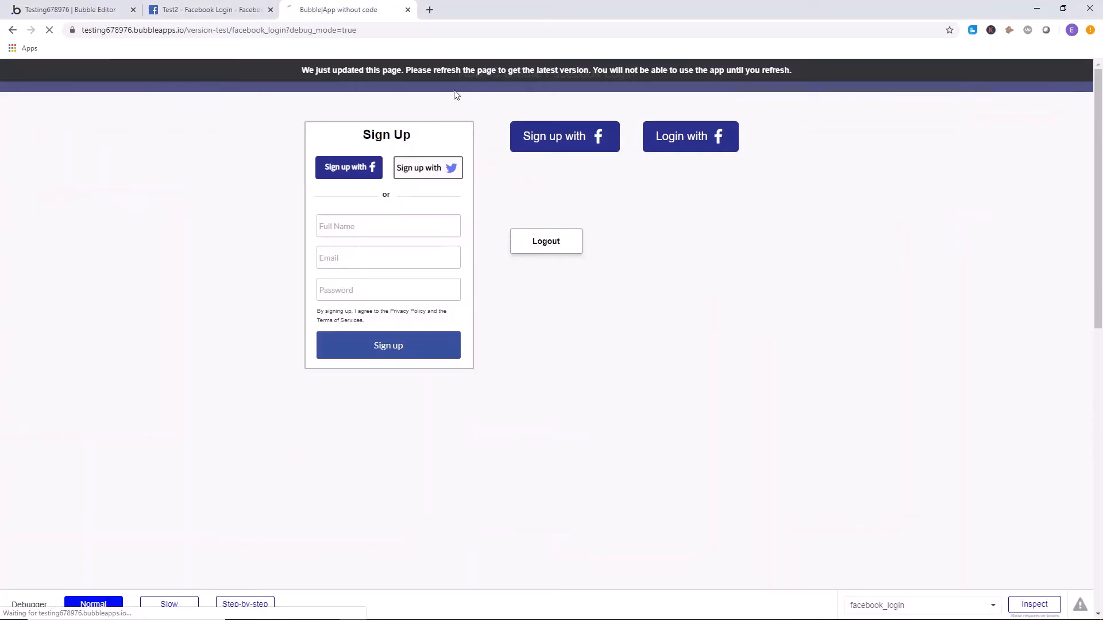
click(181, 30)
click(192, 30)
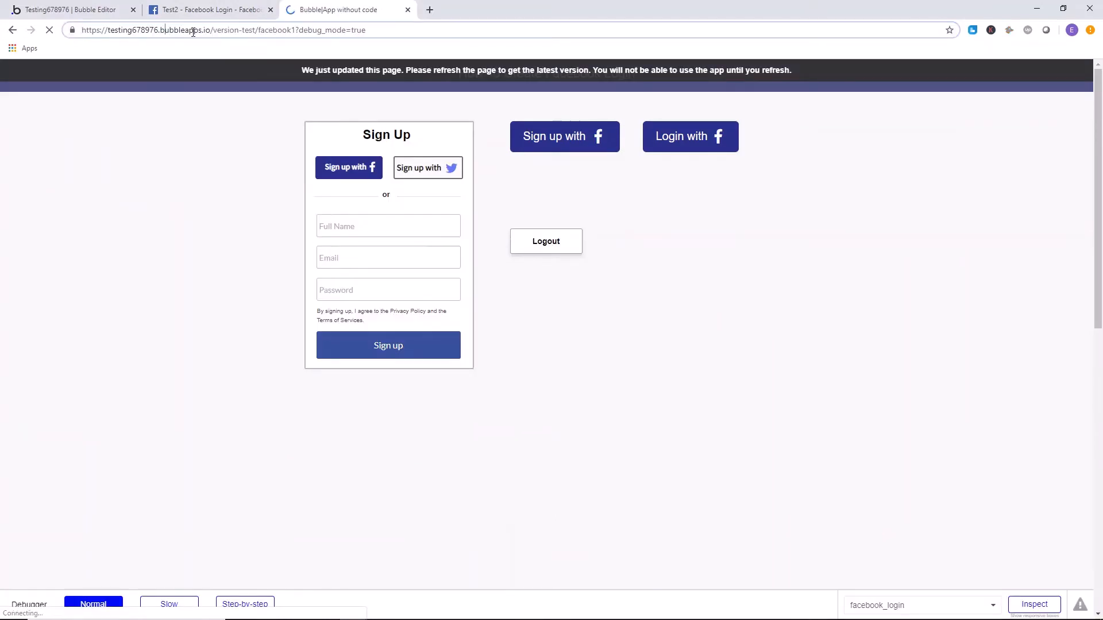
drag(209, 30, 95, 32)
right_click(123, 30)
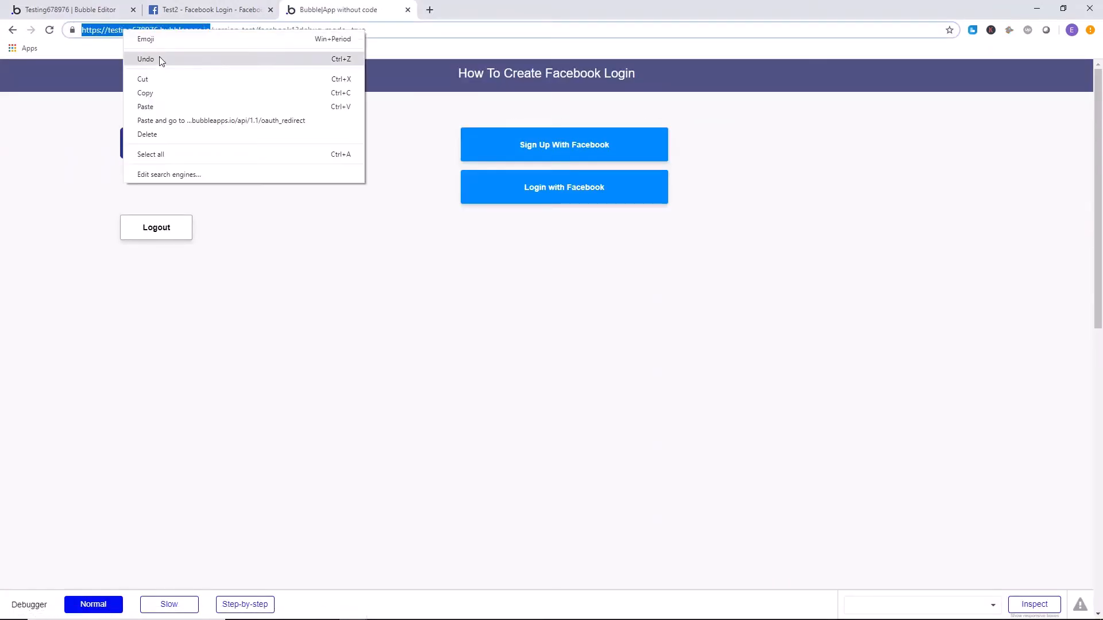
click(159, 88)
click(248, 9)
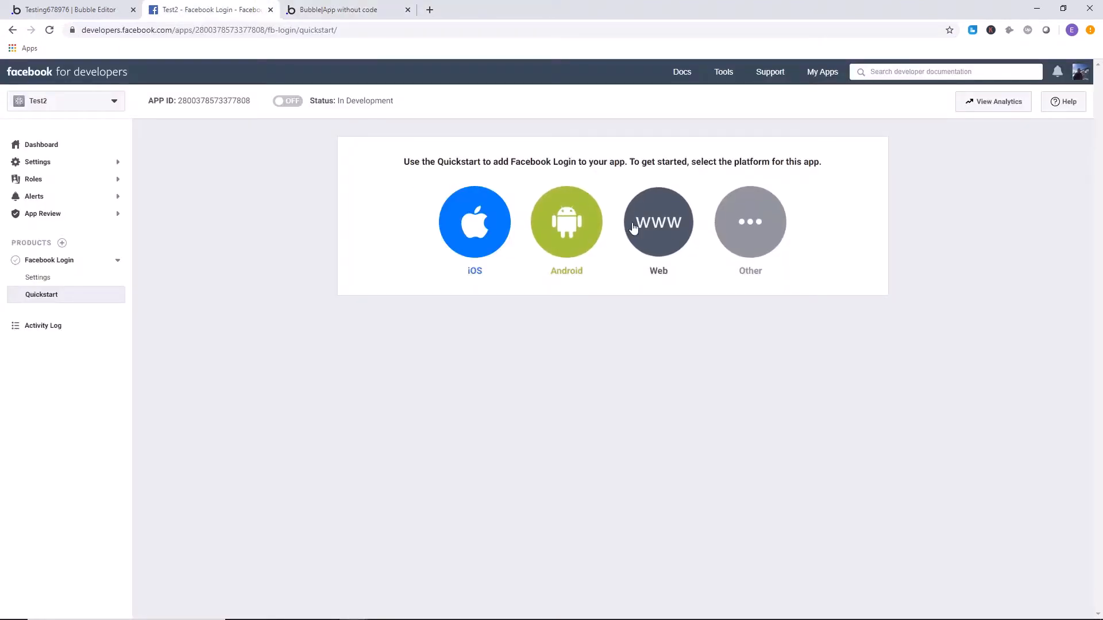
click(674, 231)
click(461, 285)
right_click(462, 283)
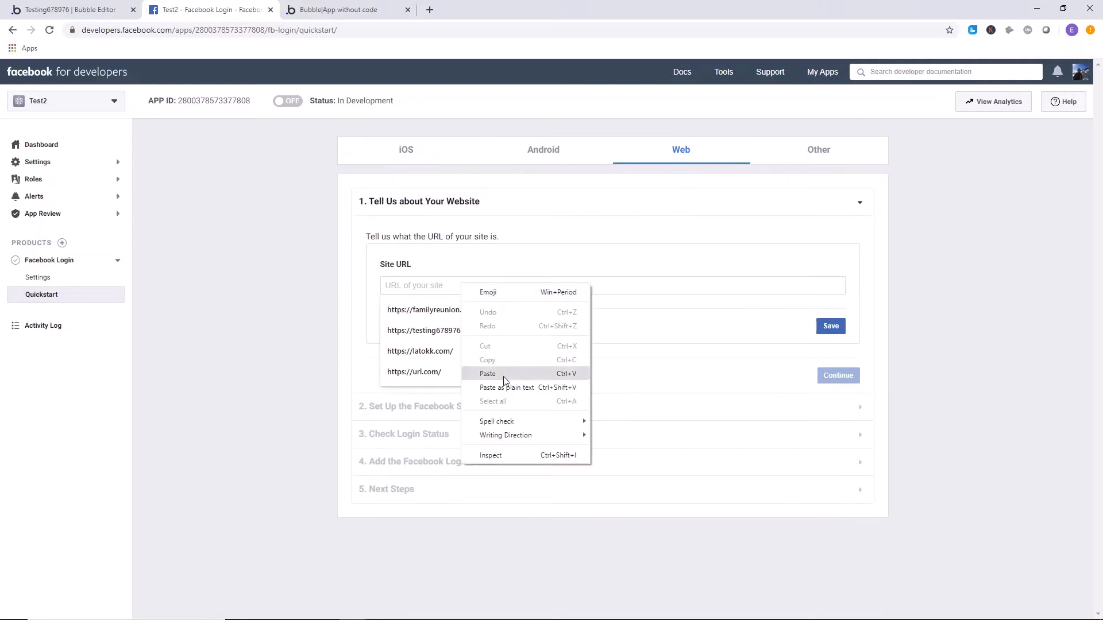
click(505, 374)
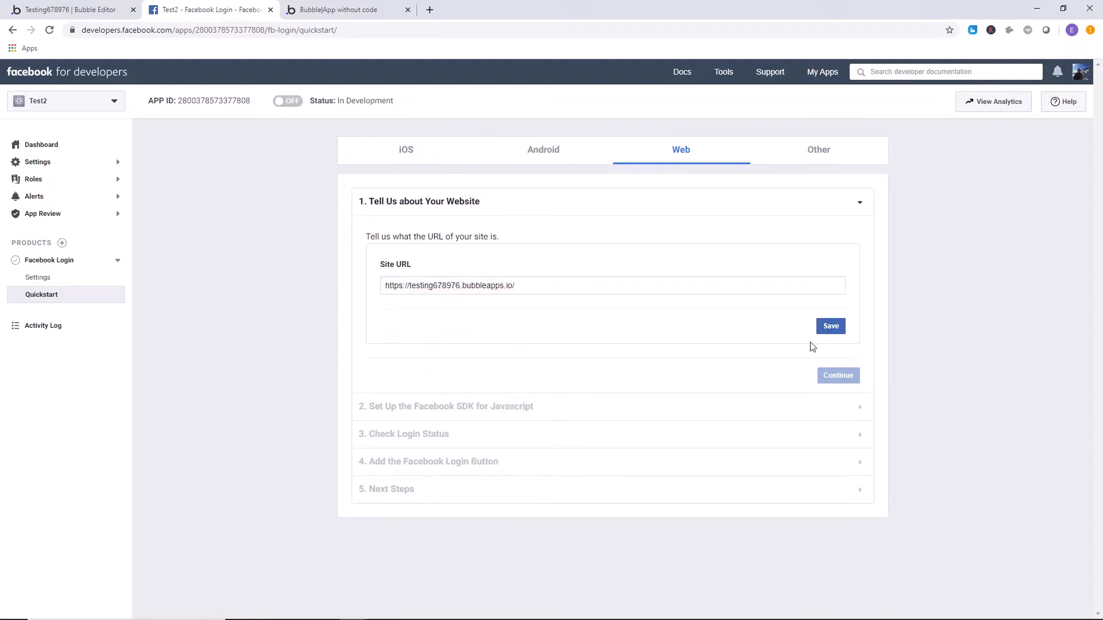
click(827, 327)
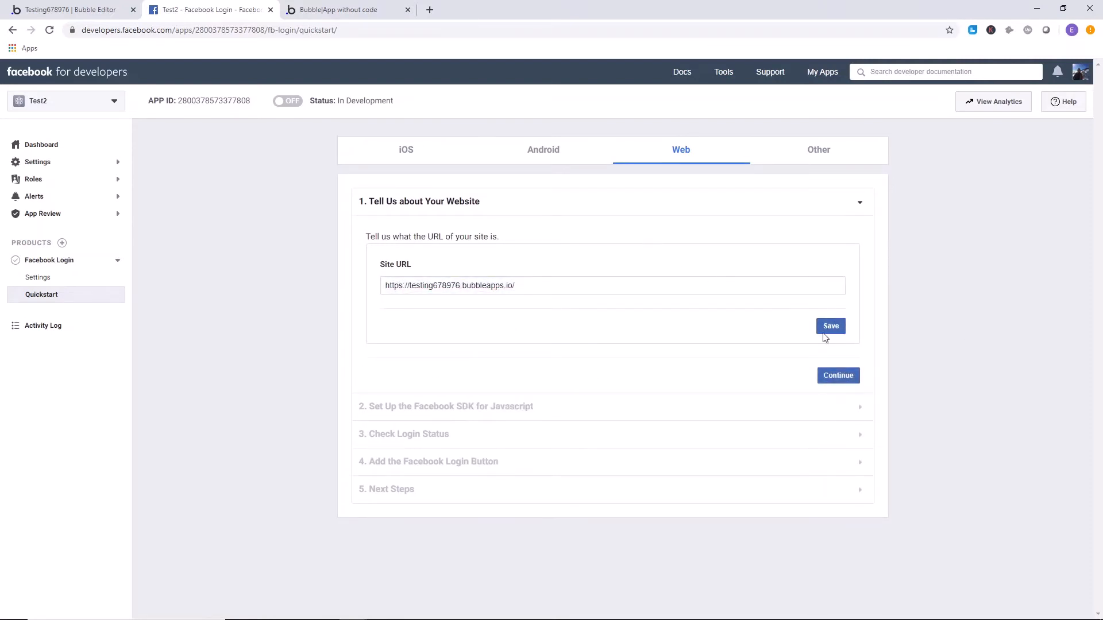
Advance through the remaining Web quickstart stages to Next Steps.
click(838, 375)
scroll(873, 385, down, 1)
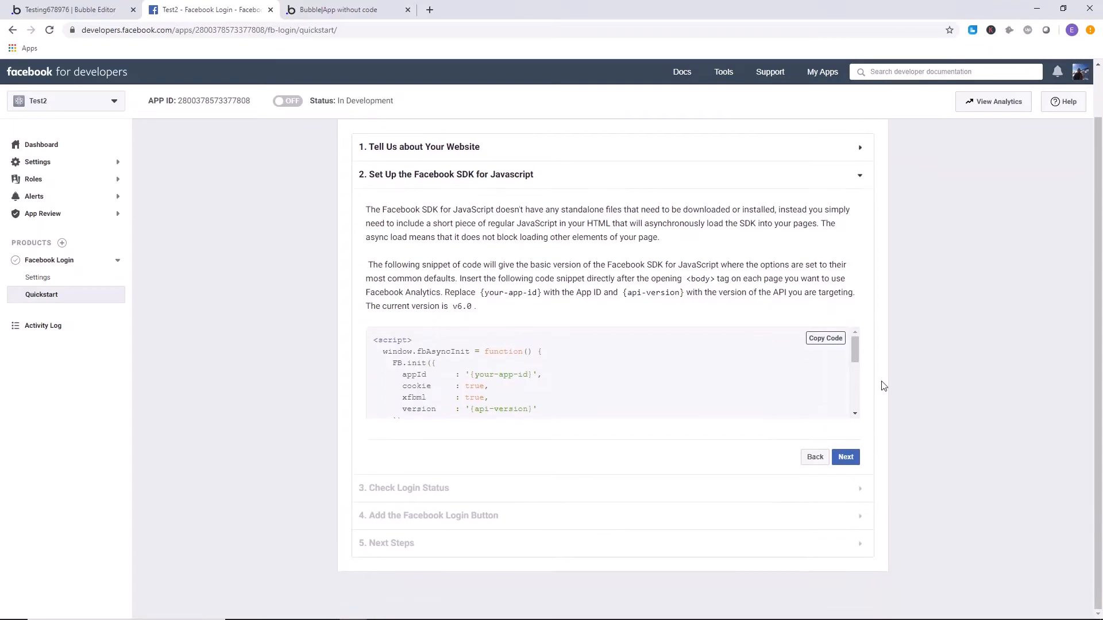
click(846, 457)
click(844, 486)
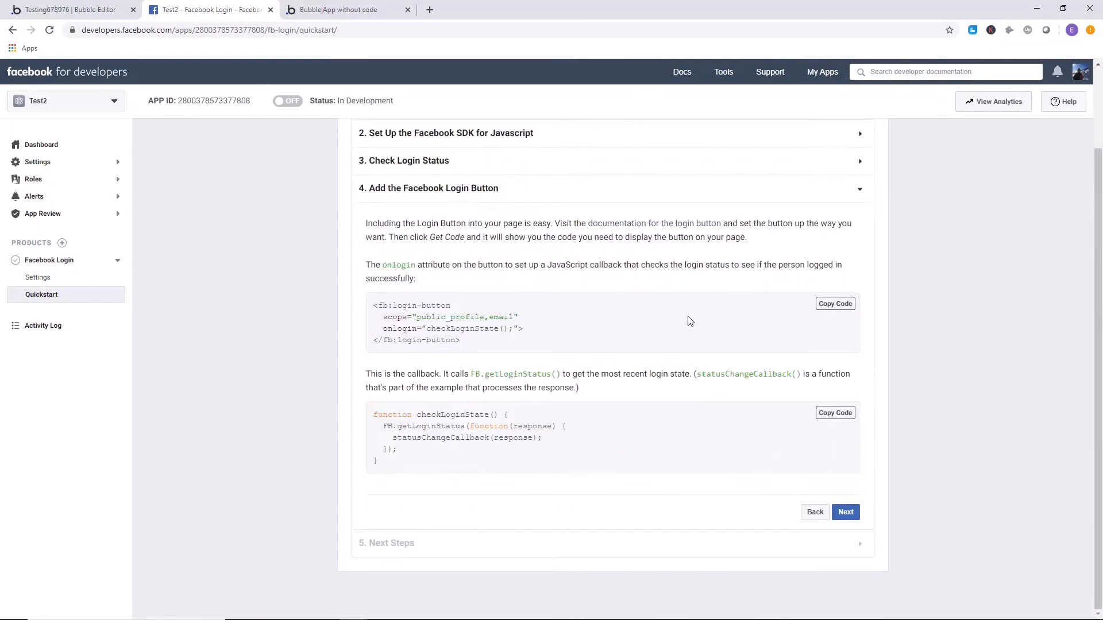
click(846, 511)
scroll(770, 401, down, 3)
scroll(492, 313, up, 5)
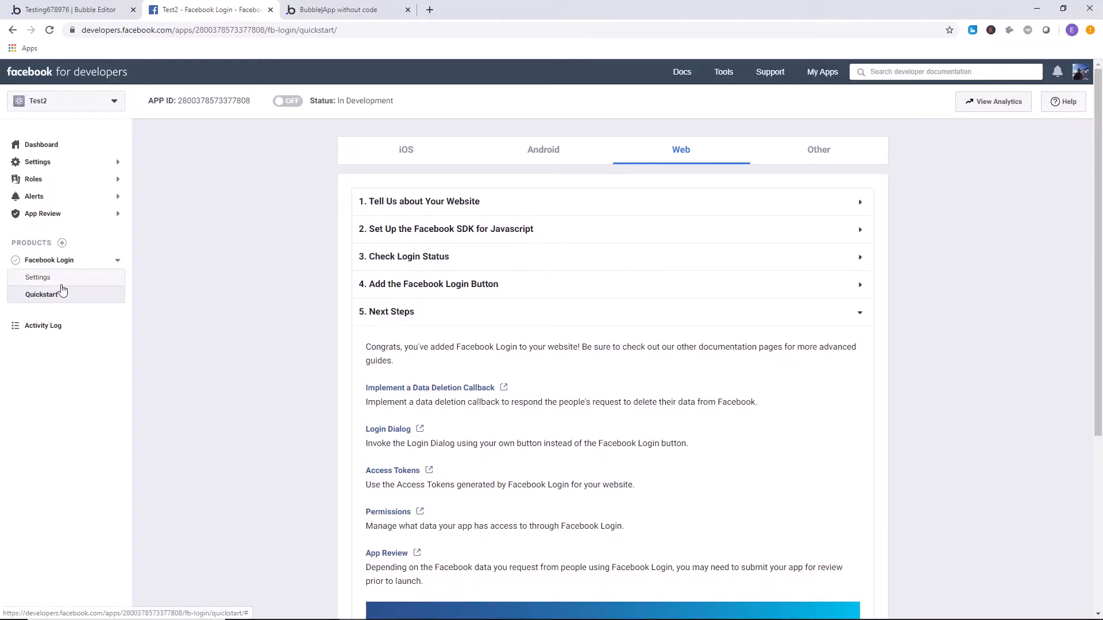
Try to switch the Test2 app from development to live and go to its basic settings.
click(287, 101)
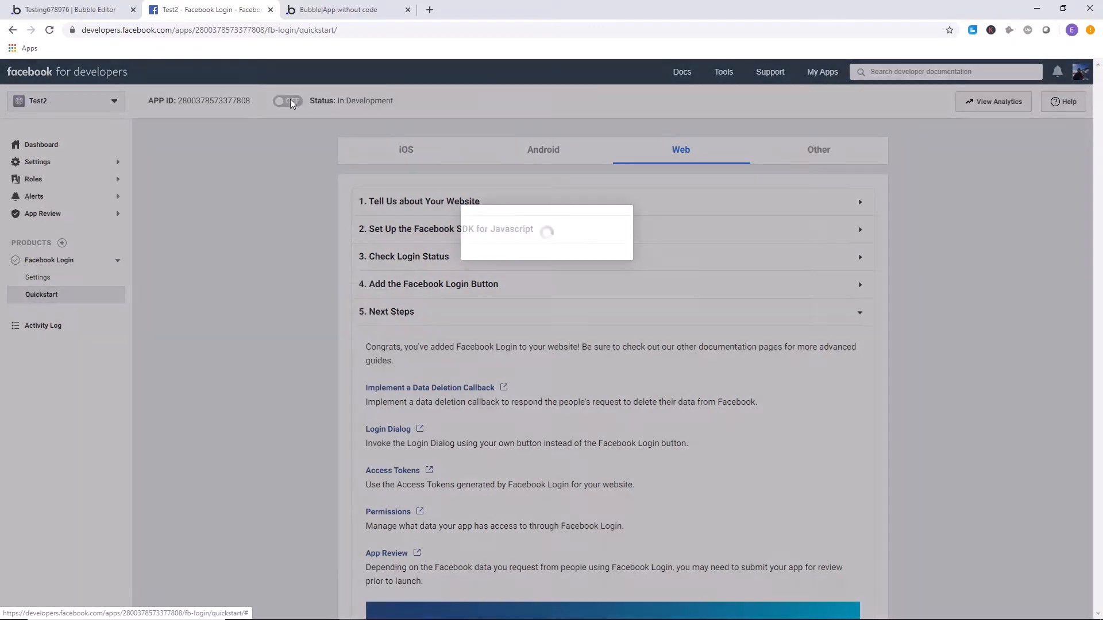
click(605, 272)
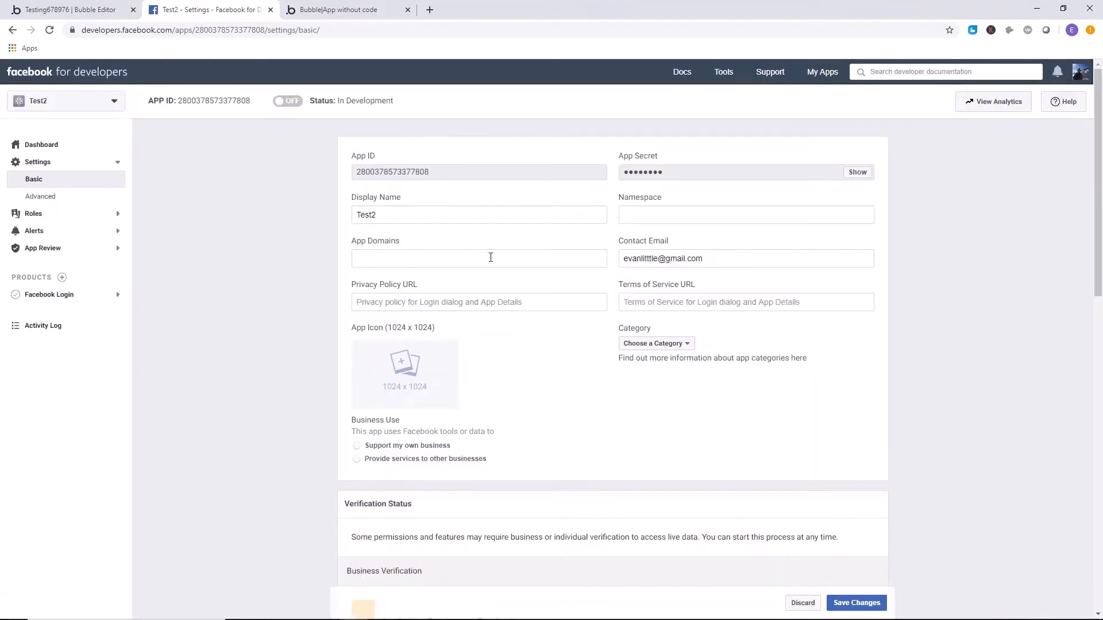
click(428, 303)
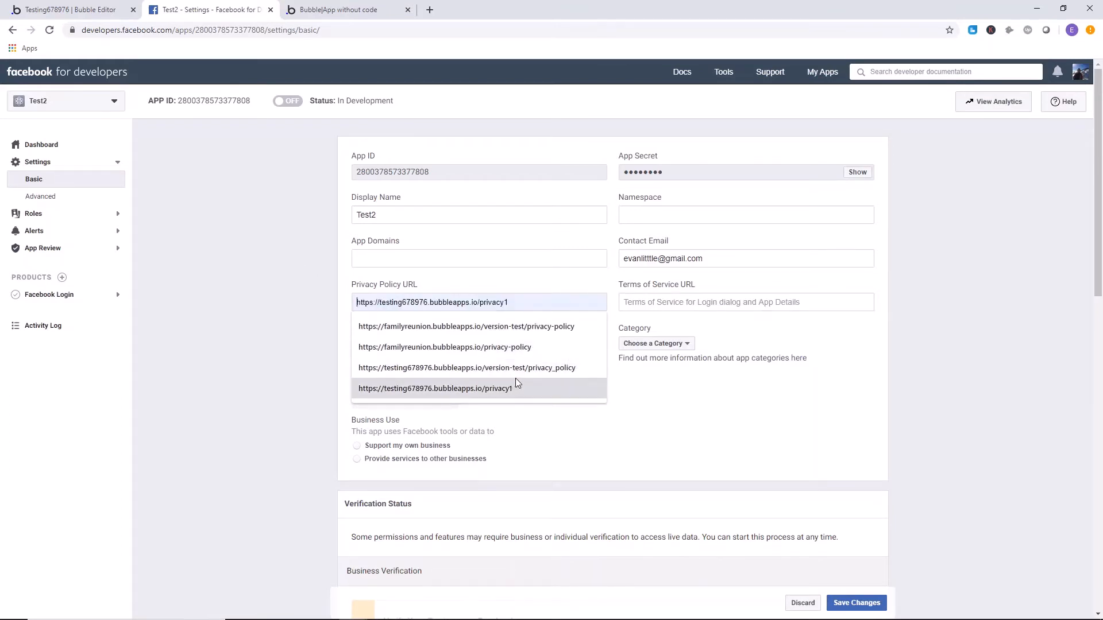
click(567, 309)
click(687, 307)
click(718, 280)
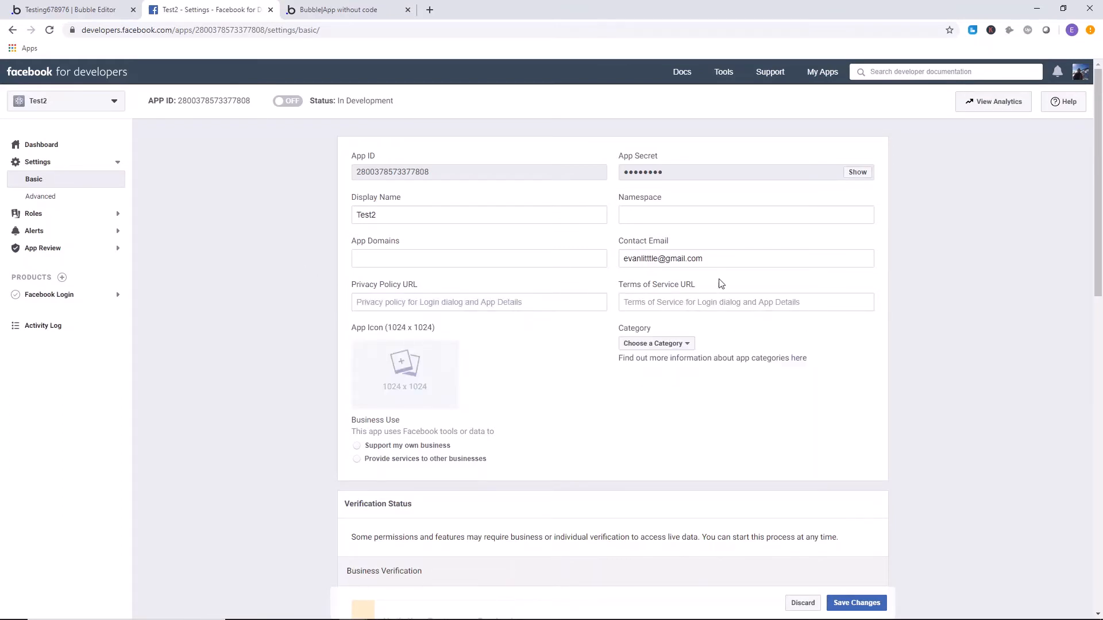
click(699, 301)
click(542, 297)
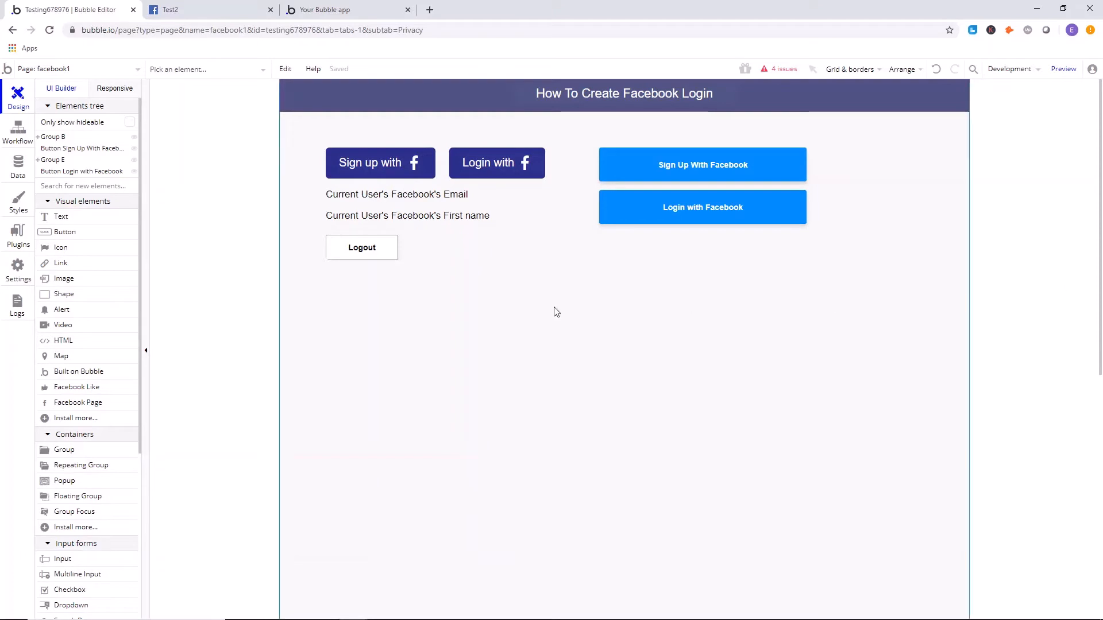
click(84, 66)
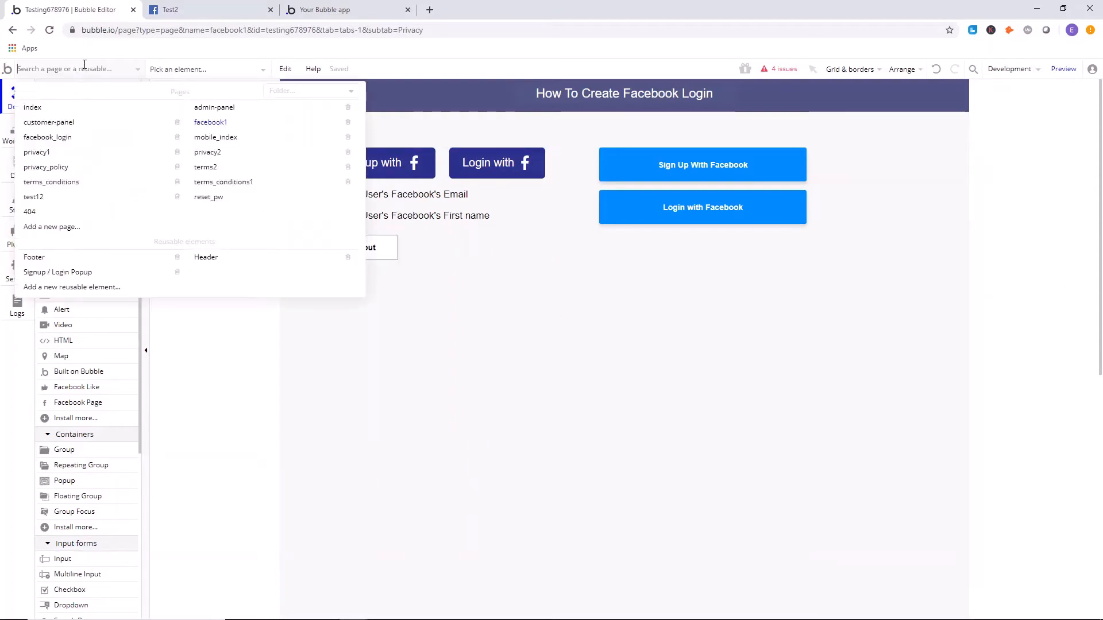
click(67, 228)
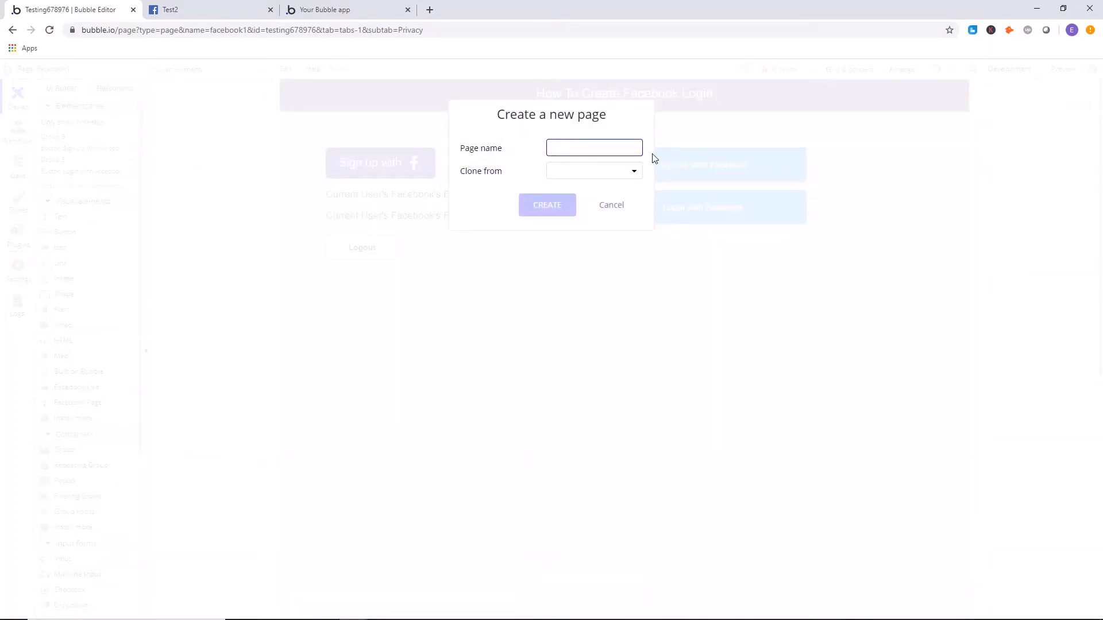
text(priva)
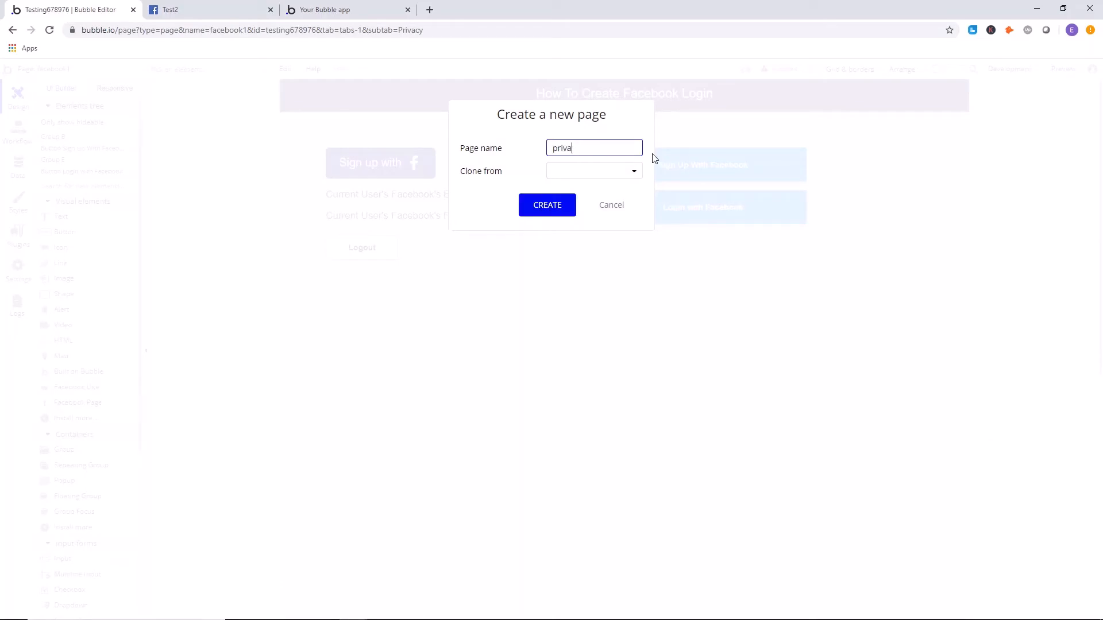
key(BackSpace)
key(BackSpace)
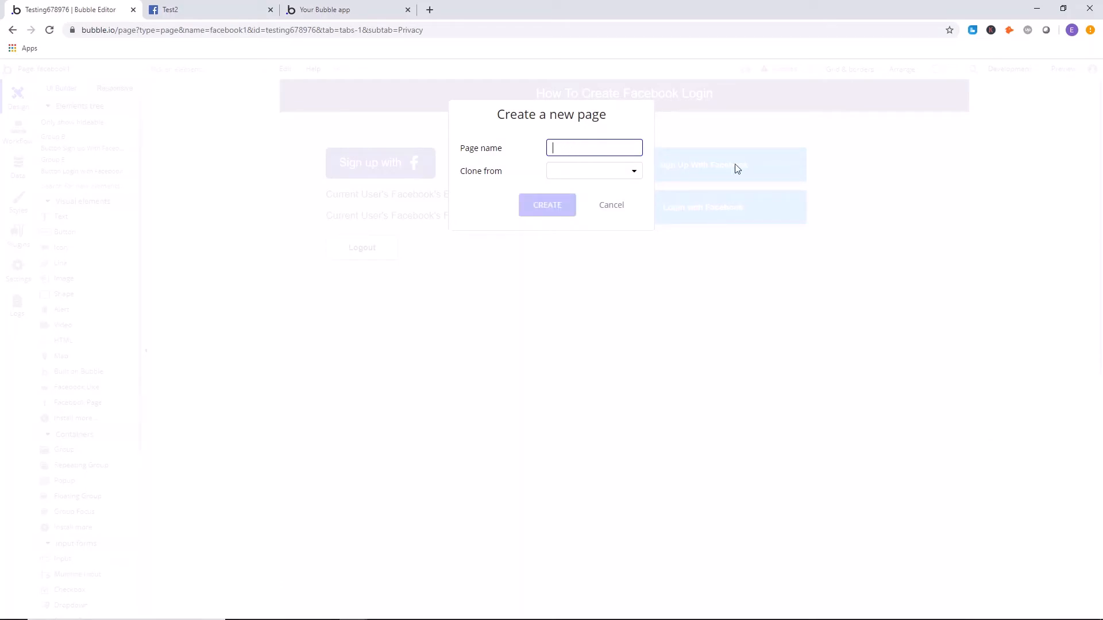
click(626, 204)
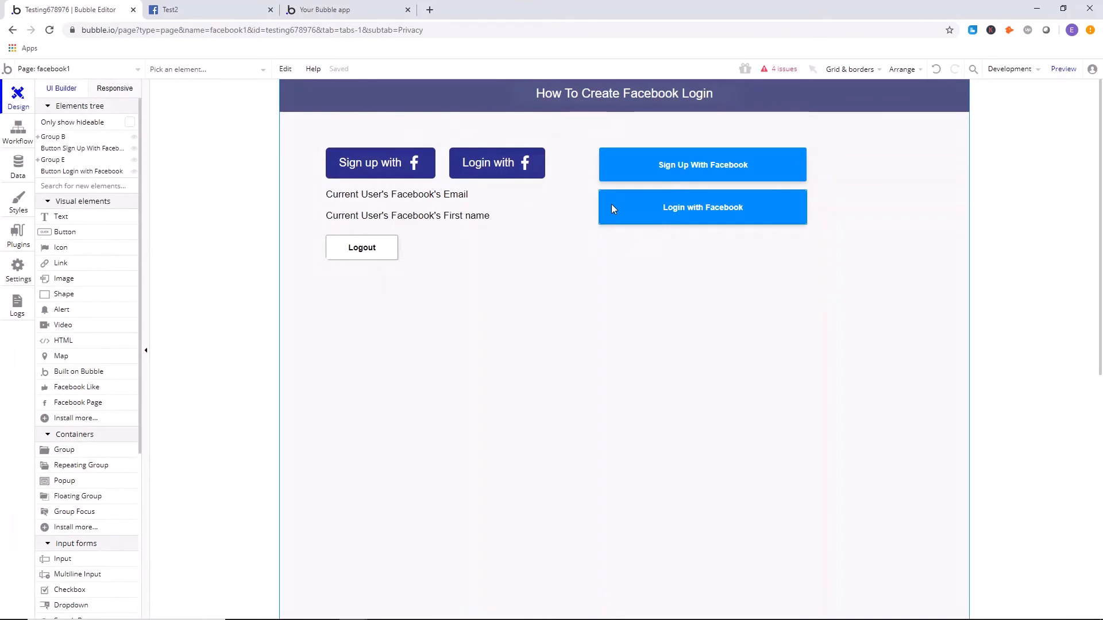
Check the Privacy Policy URL in the basic settings of the Facebook app Test2.
click(195, 8)
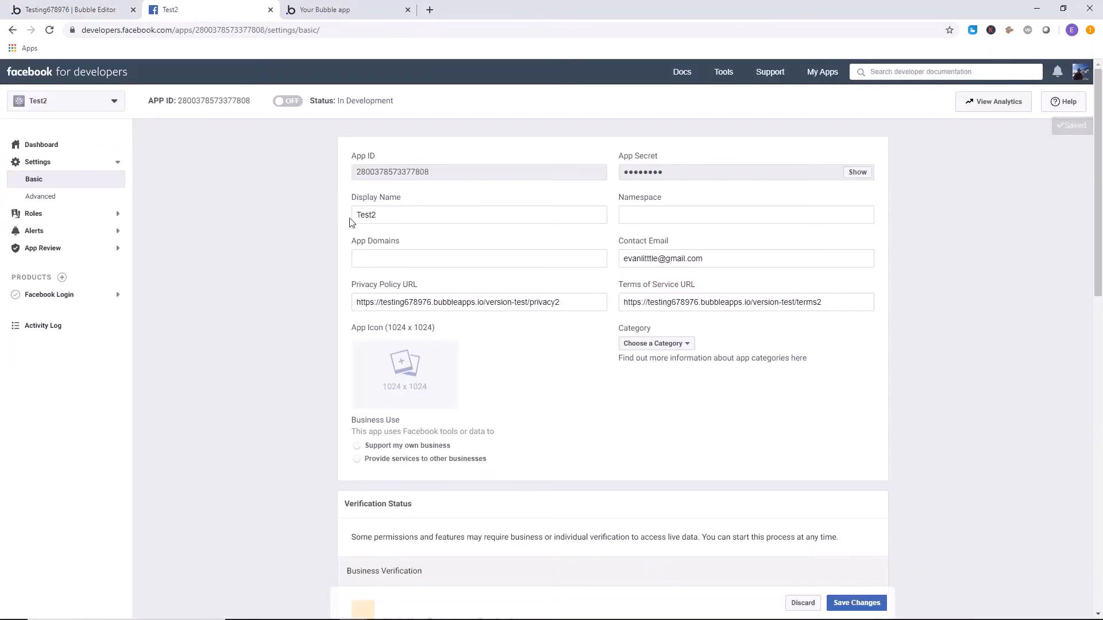
drag(570, 301, 286, 301)
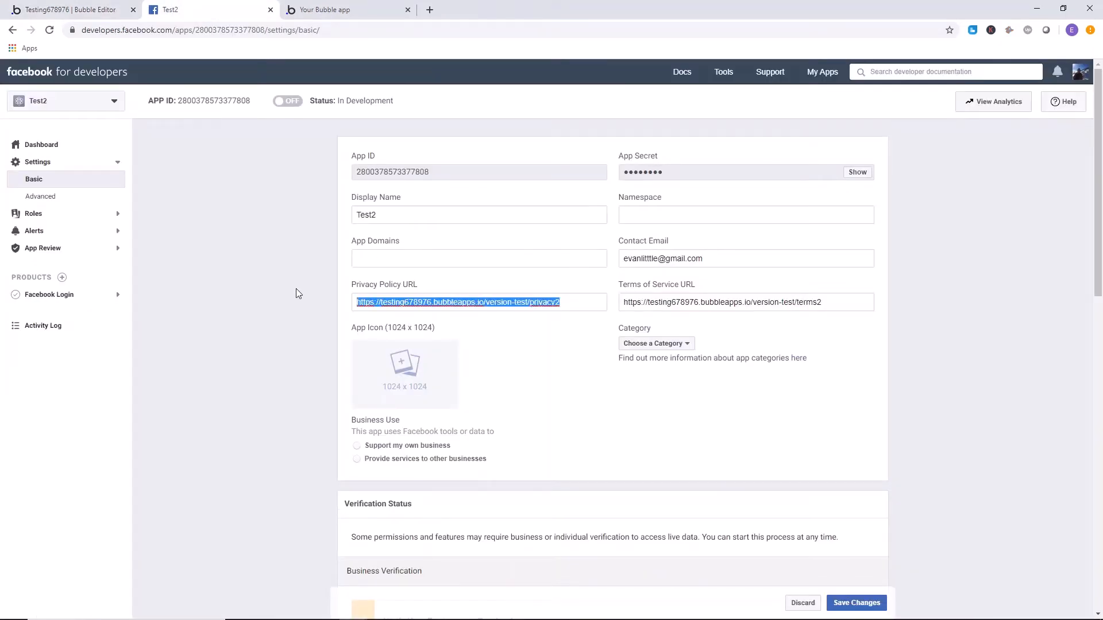
click(333, 292)
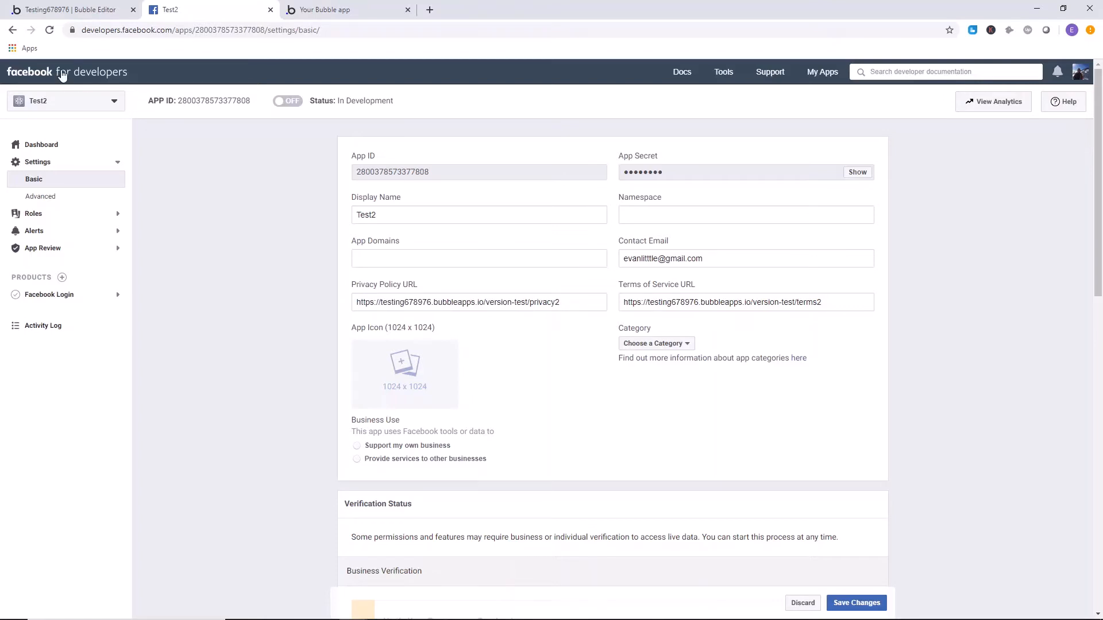
click(97, 9)
click(138, 69)
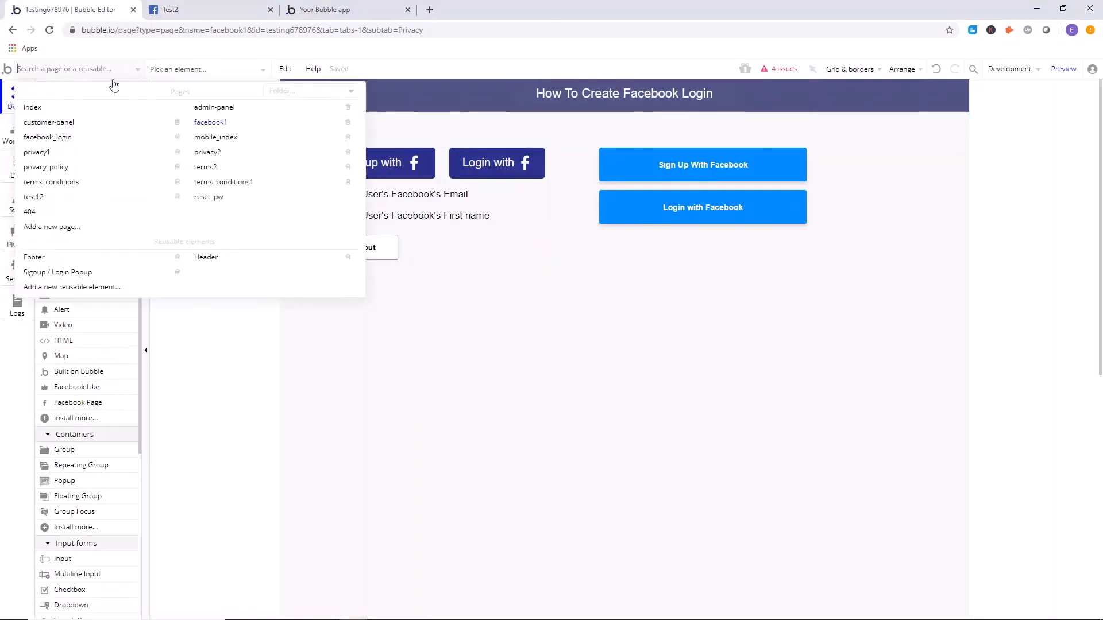
click(207, 152)
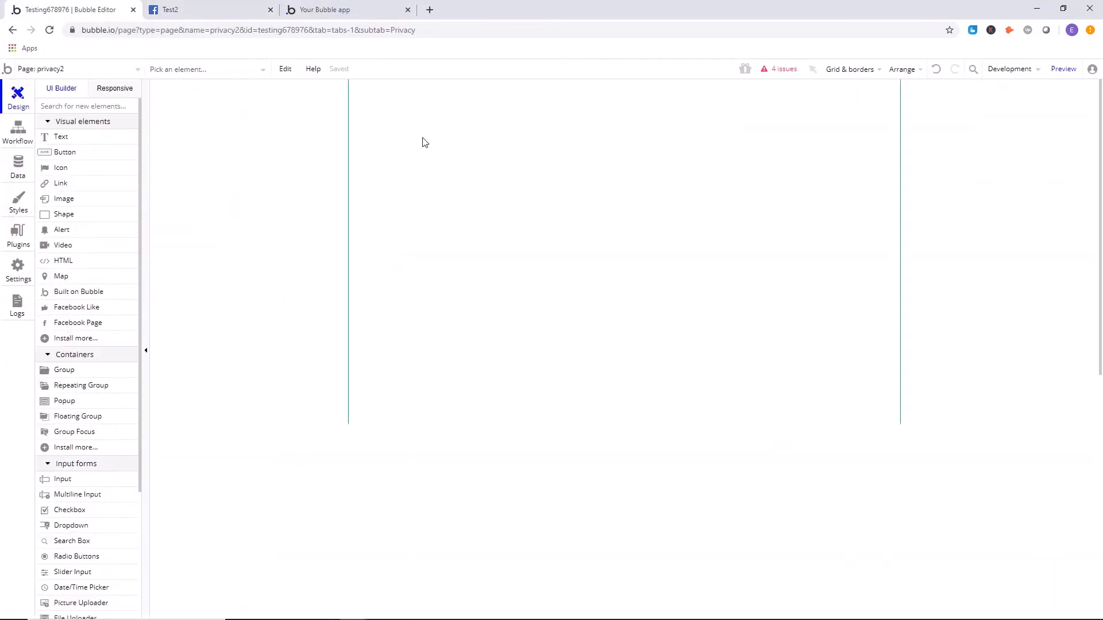
click(1063, 69)
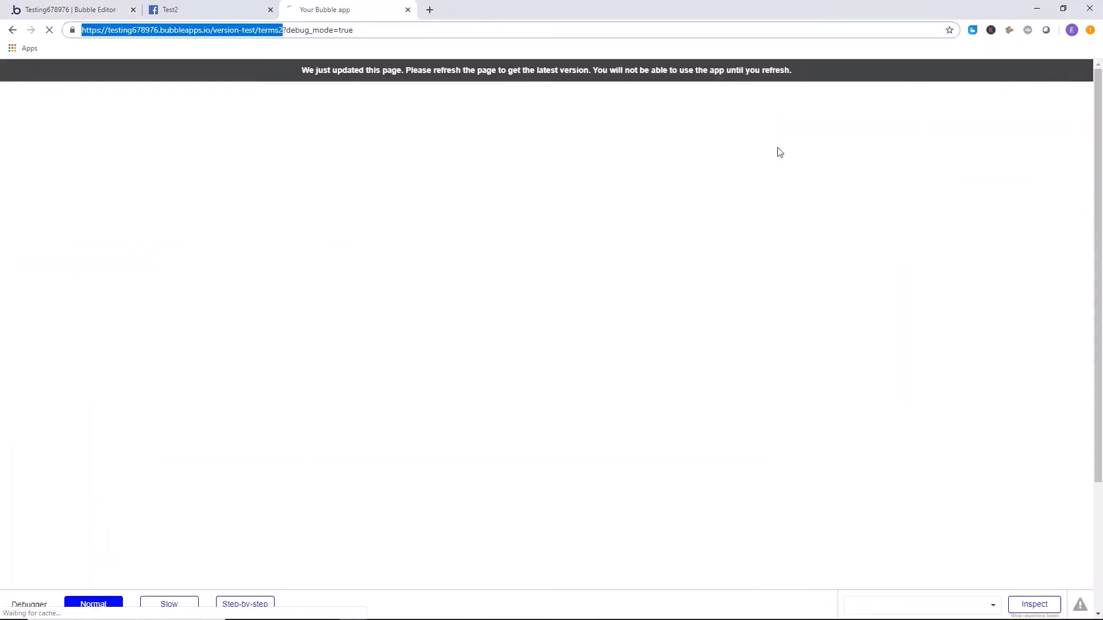
drag(354, 31, 287, 33)
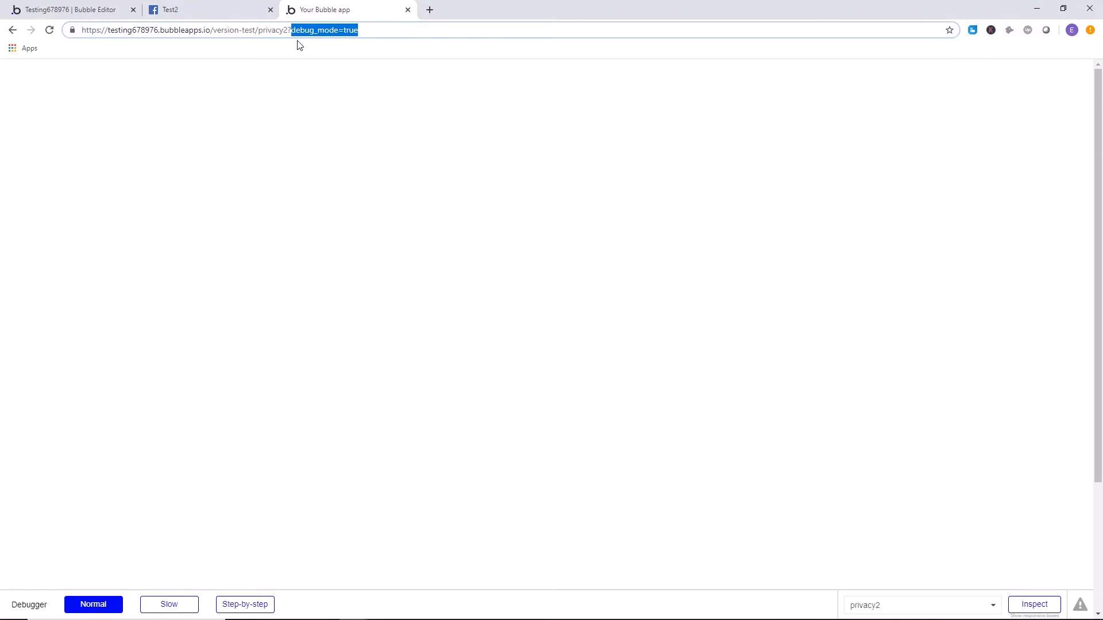
key(BackSpace)
key(BackSpace)
drag(295, 32, 54, 26)
right_click(177, 33)
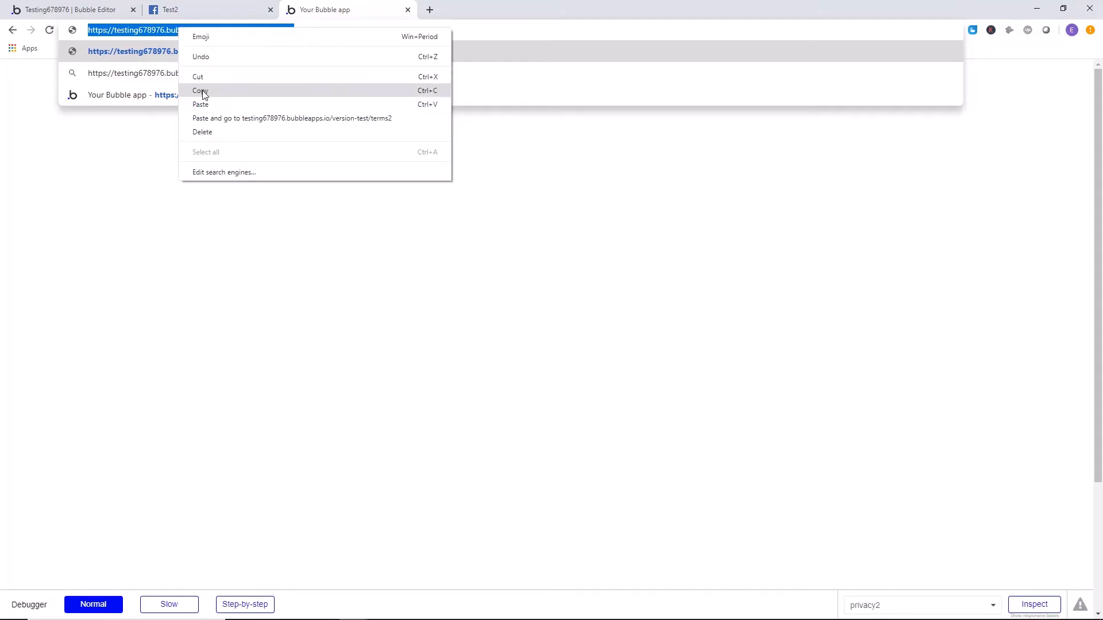
click(118, 168)
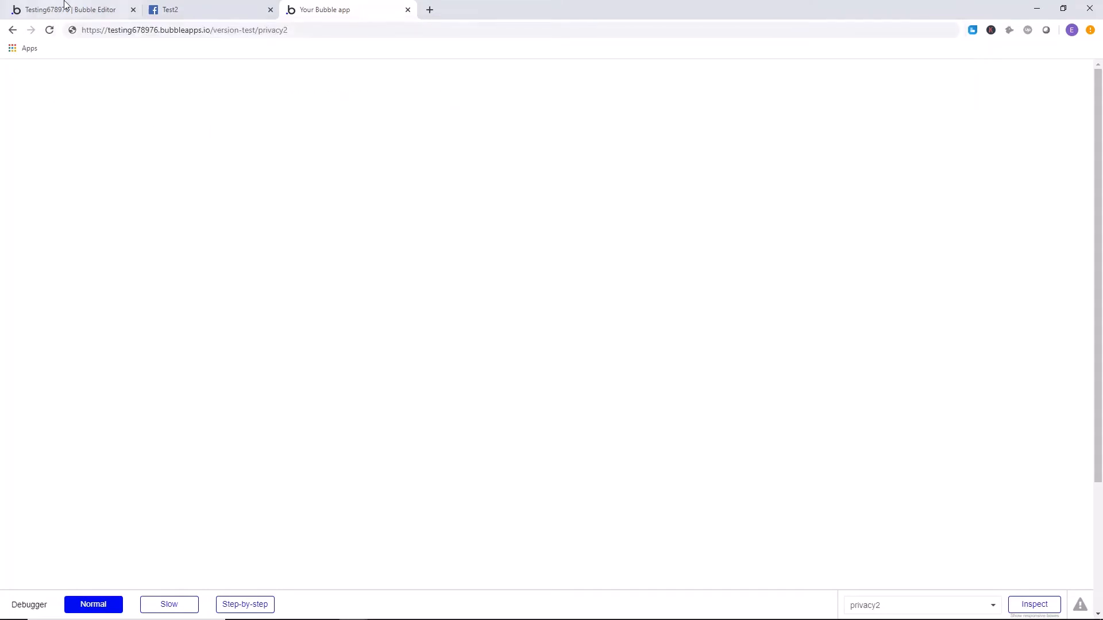
click(69, 9)
click(91, 74)
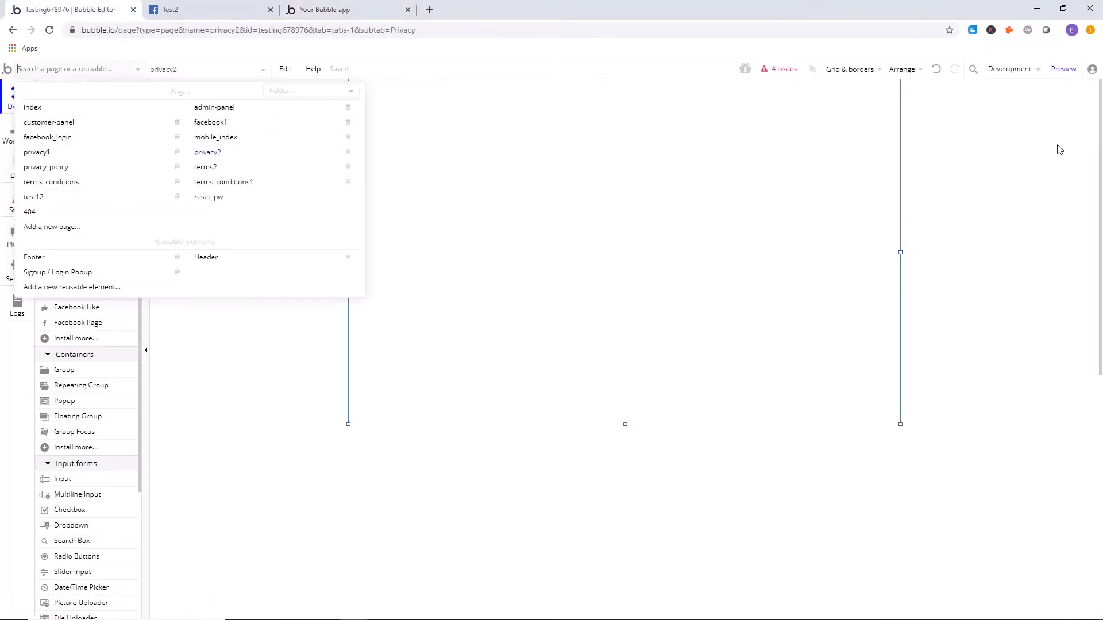
click(213, 6)
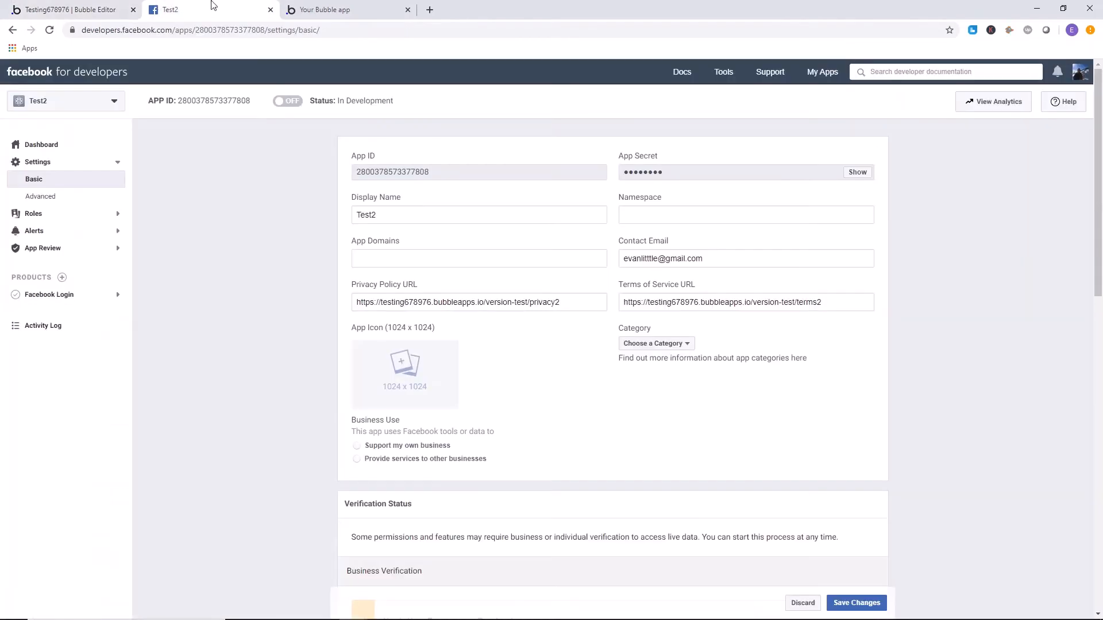
click(354, 11)
drag(251, 29, 132, 29)
Return to Test2's basic settings on Facebook and save them with the privacy2 and terms2 page URLs.
click(185, 9)
click(578, 298)
click(661, 301)
click(563, 276)
click(857, 602)
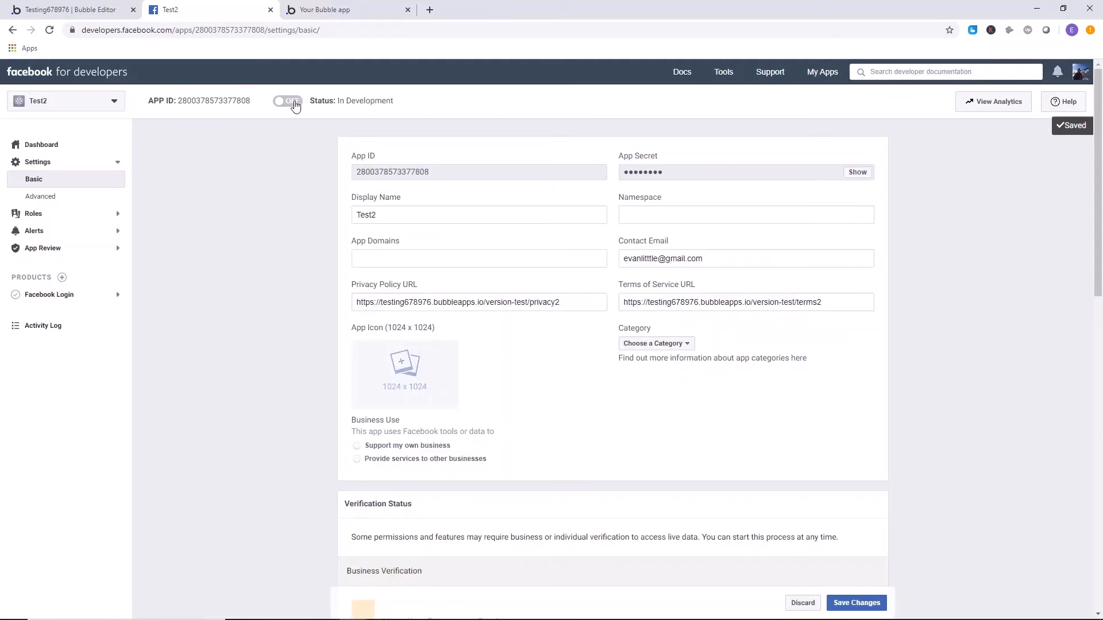
Switch the Test2 app to live mode with Entertainment as its category.
click(289, 101)
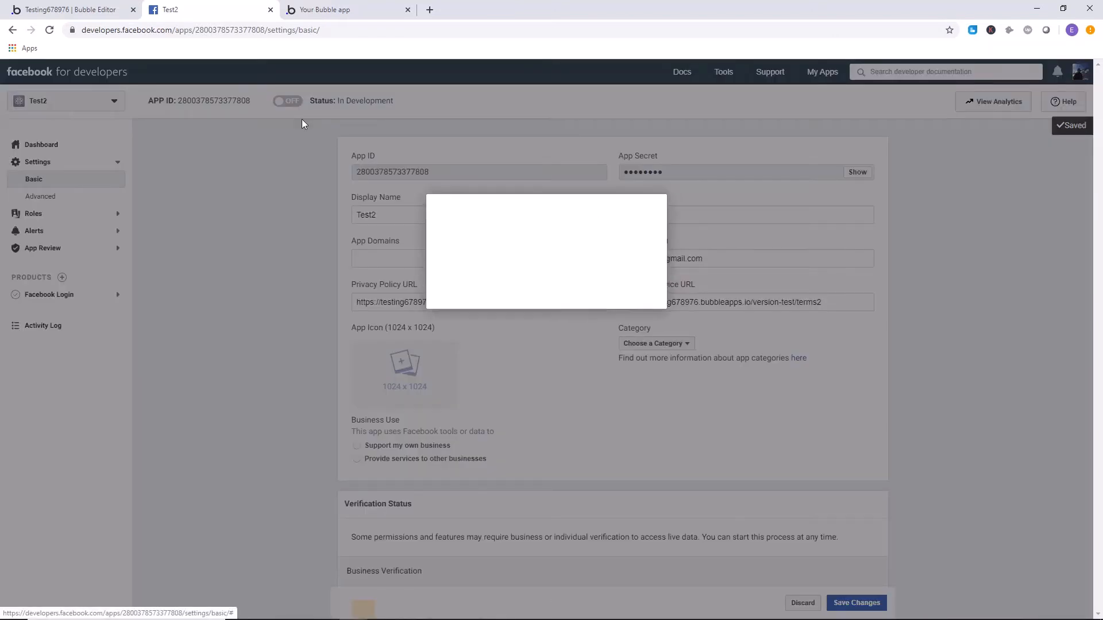
click(481, 278)
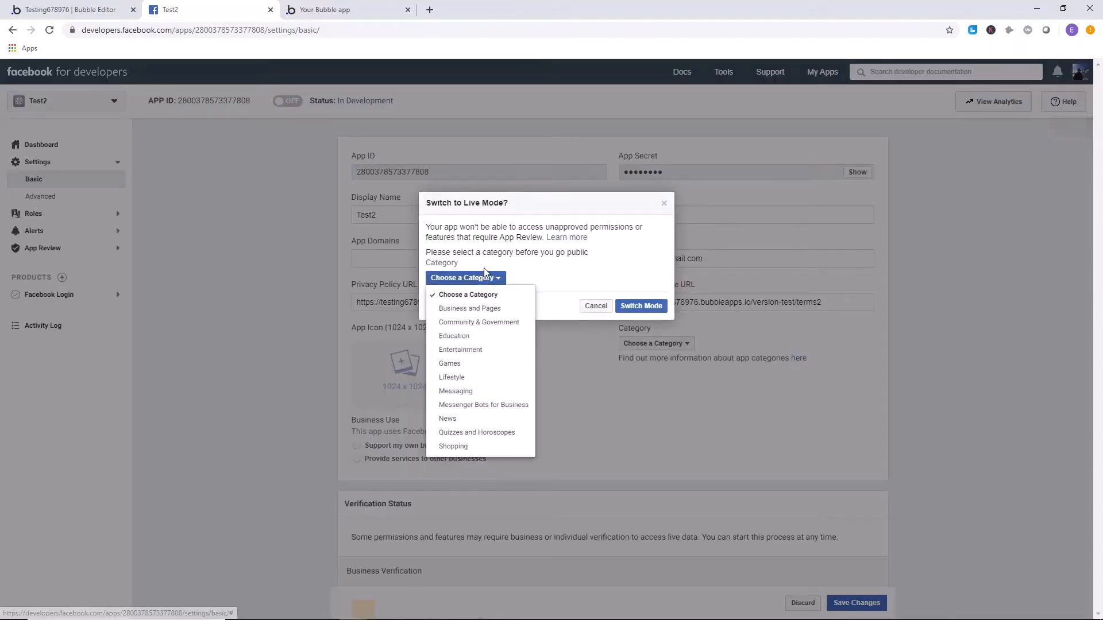
click(486, 351)
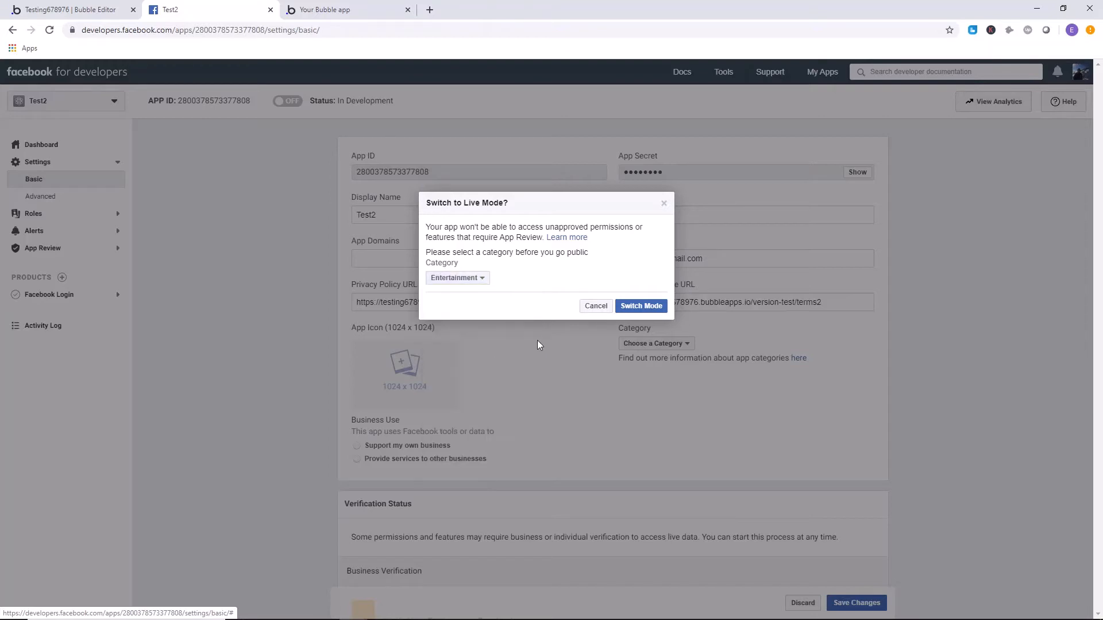
click(485, 279)
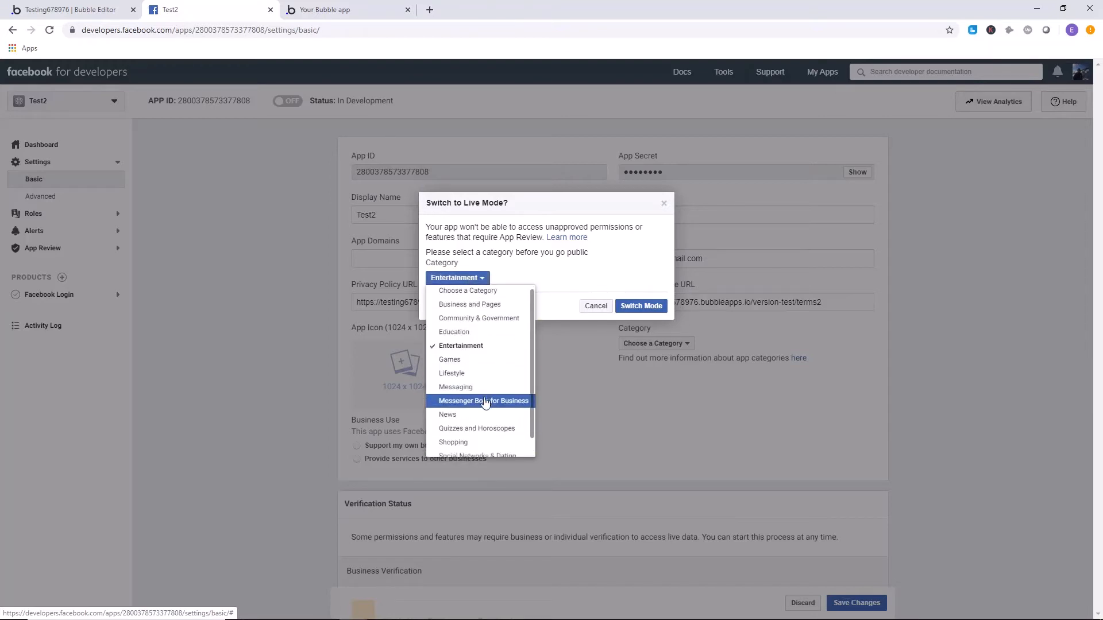
click(567, 278)
click(641, 305)
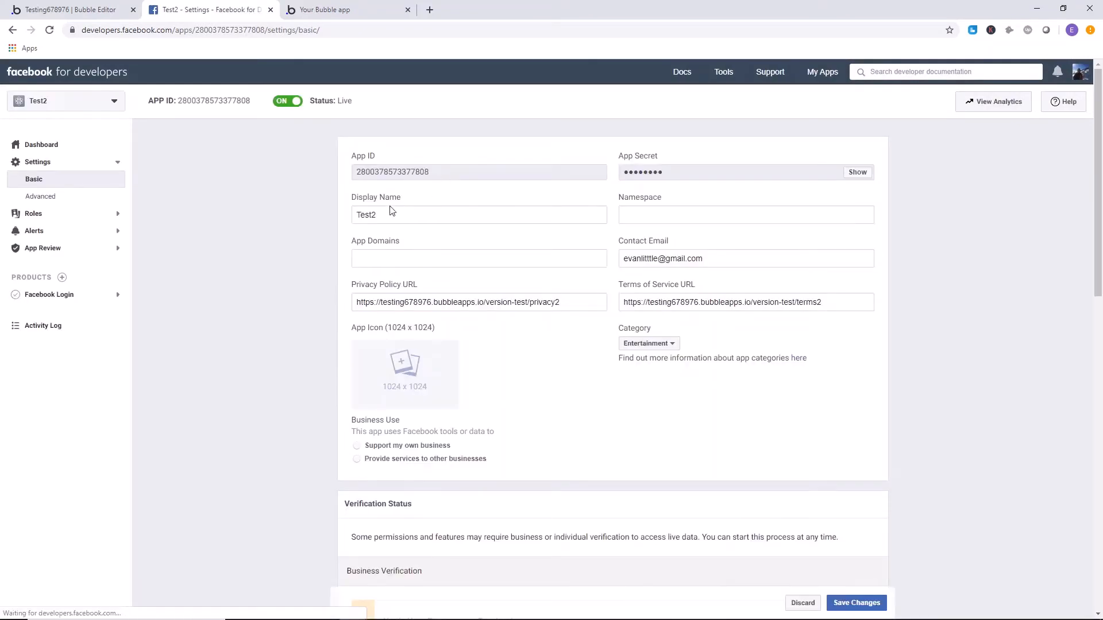
Locate the App ID and App Secret in Test2's basic settings.
drag(453, 173, 328, 163)
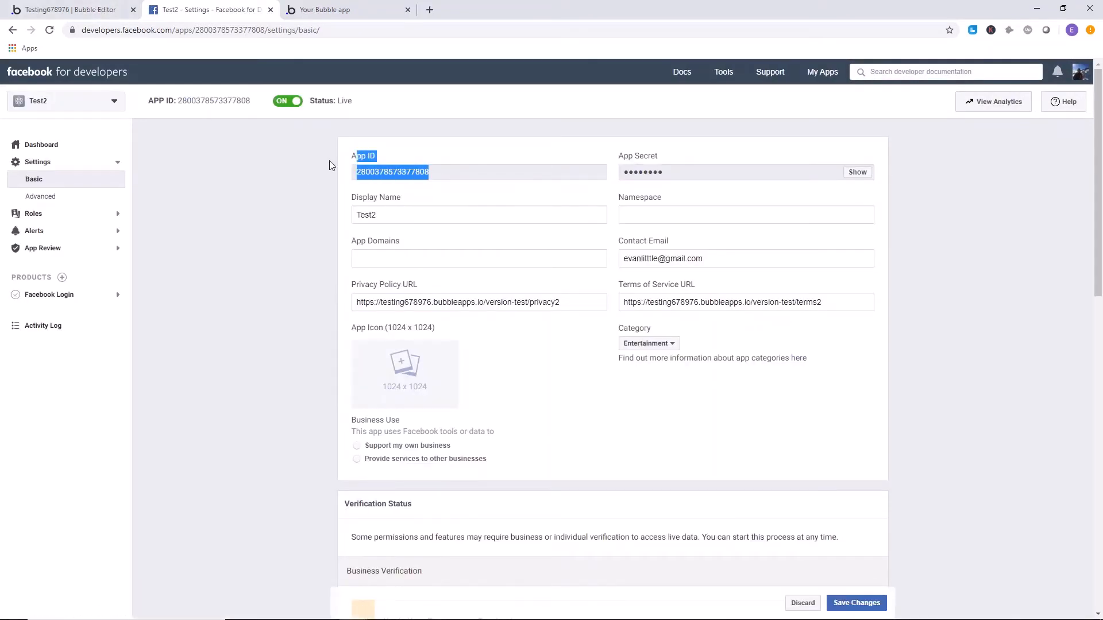
click(448, 177)
drag(459, 175, 343, 173)
click(516, 173)
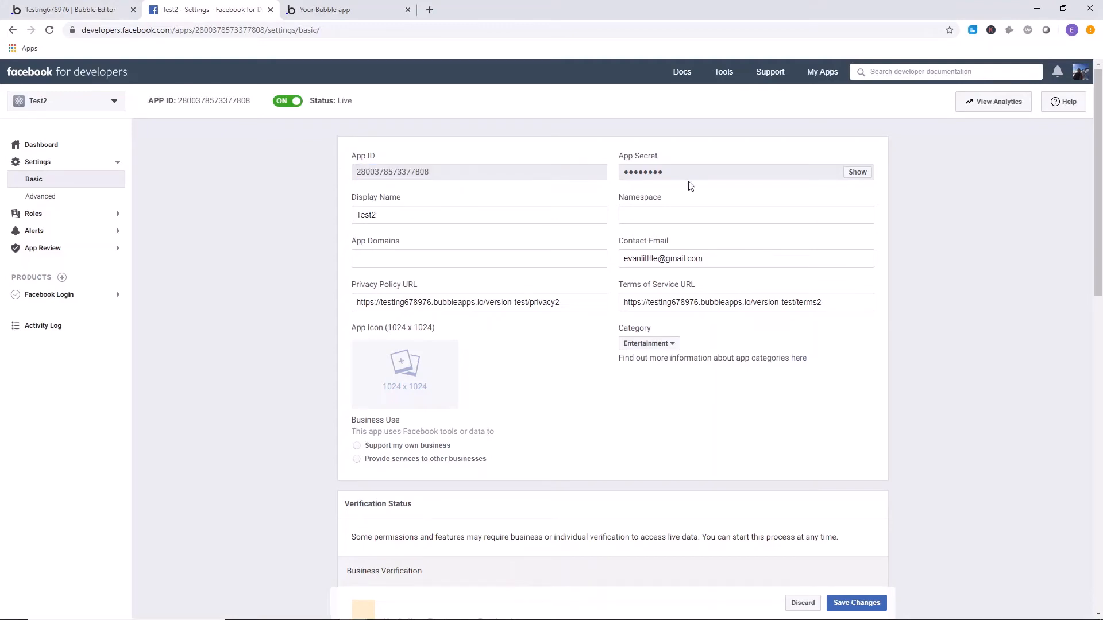
drag(668, 175, 594, 170)
Open the Facebook plugin's settings in the Bubble editor and clear the App ID/API Key and App Secret fields, including both dev versions.
click(79, 9)
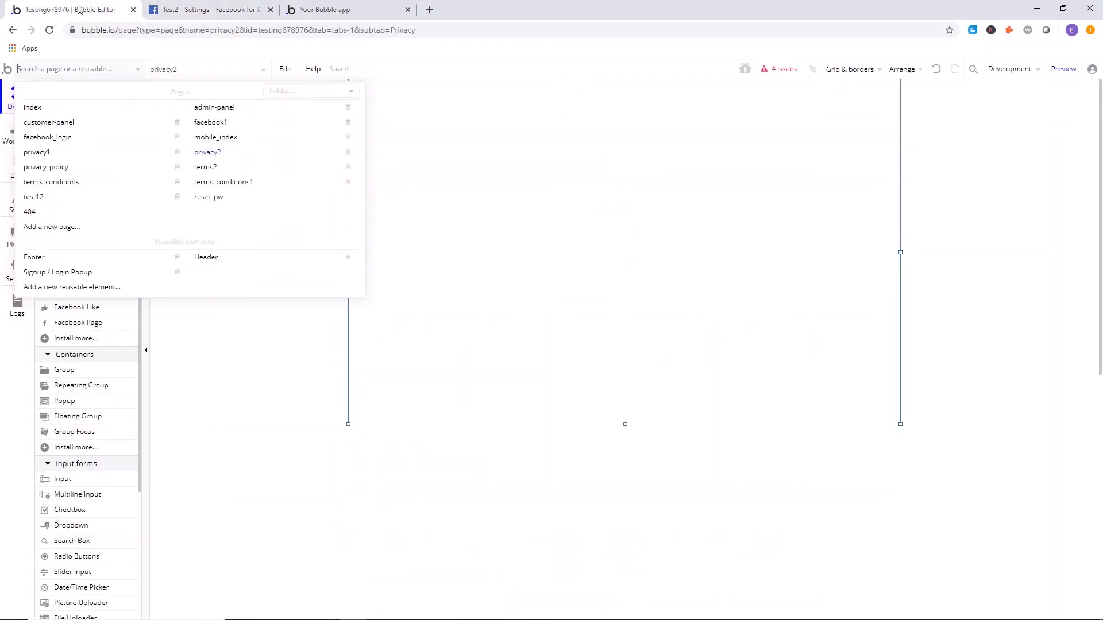
click(234, 247)
click(16, 236)
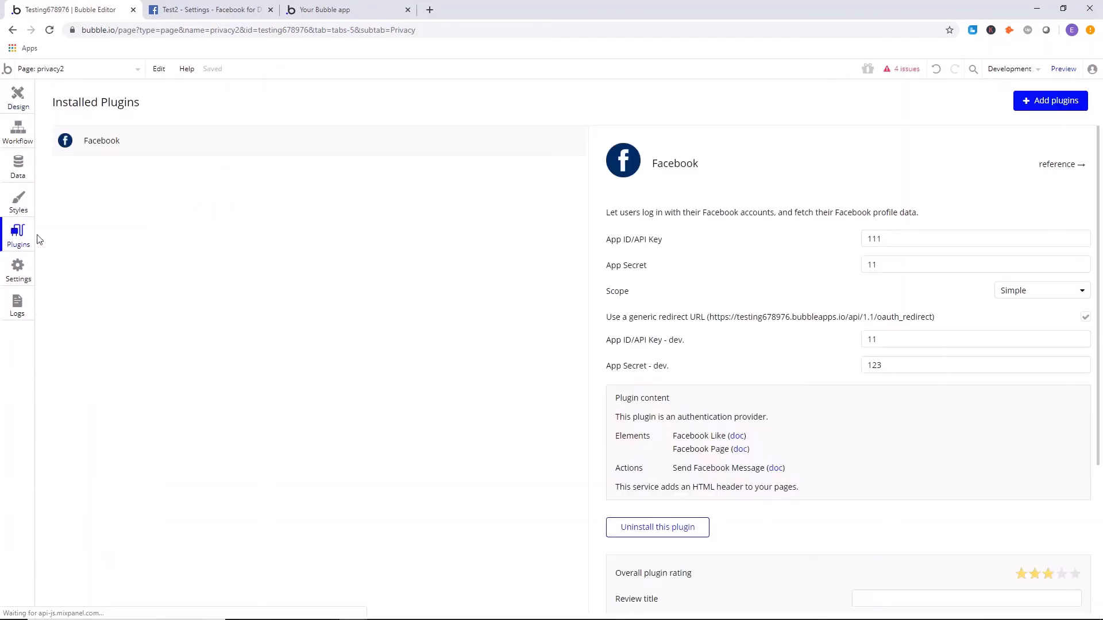
drag(896, 238, 827, 236)
key(BackSpace)
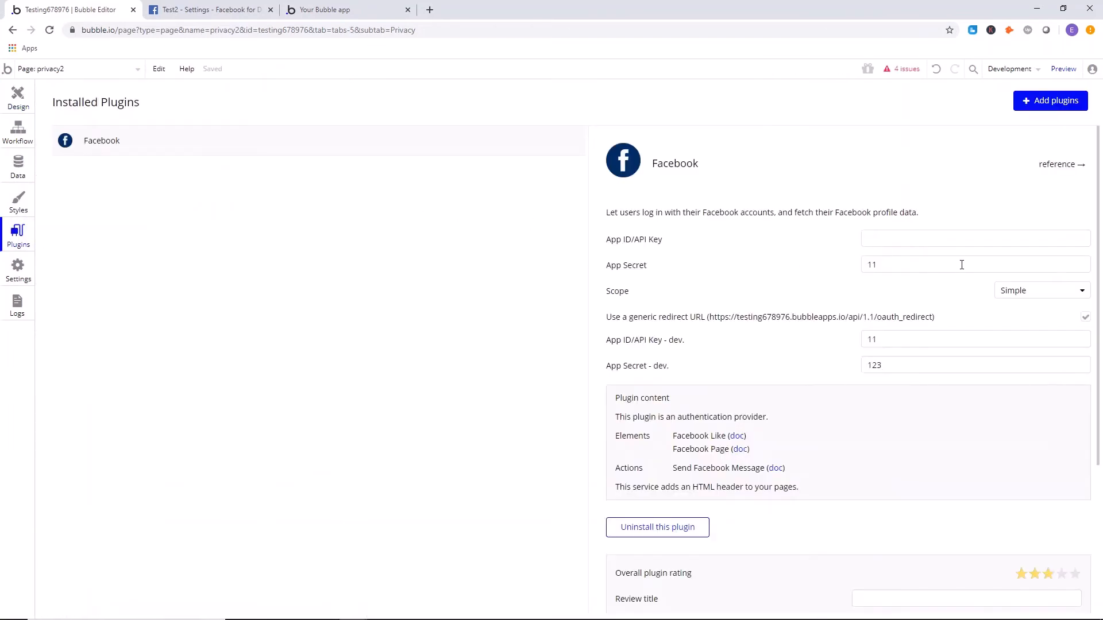
drag(960, 264, 850, 262)
key(BackSpace)
drag(897, 339, 847, 337)
key(BackSpace)
drag(896, 366, 846, 365)
key(BackSpace)
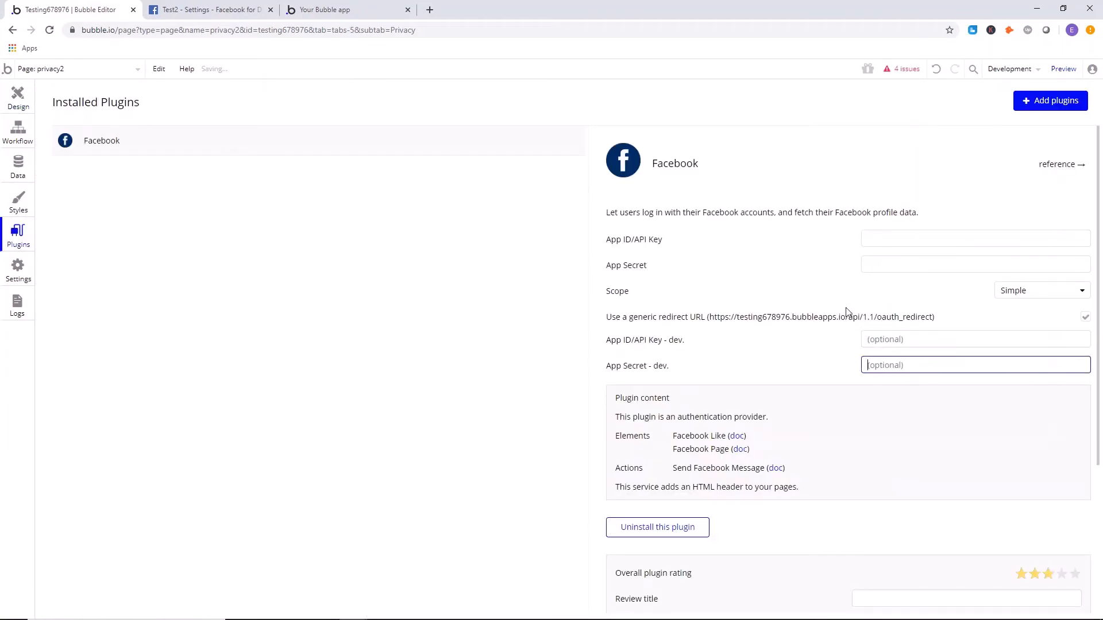
drag(879, 240, 801, 248)
drag(878, 265, 813, 263)
click(813, 261)
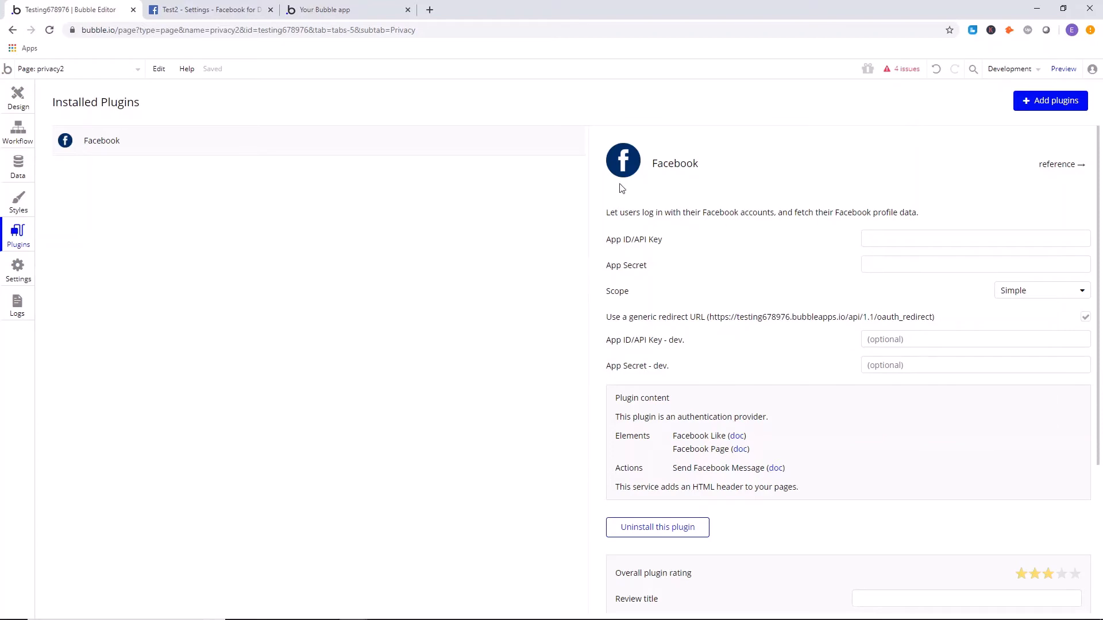
Copy Test2's App ID from Facebook and paste it as the App ID/API Key of Bubble's Facebook plugin.
click(187, 12)
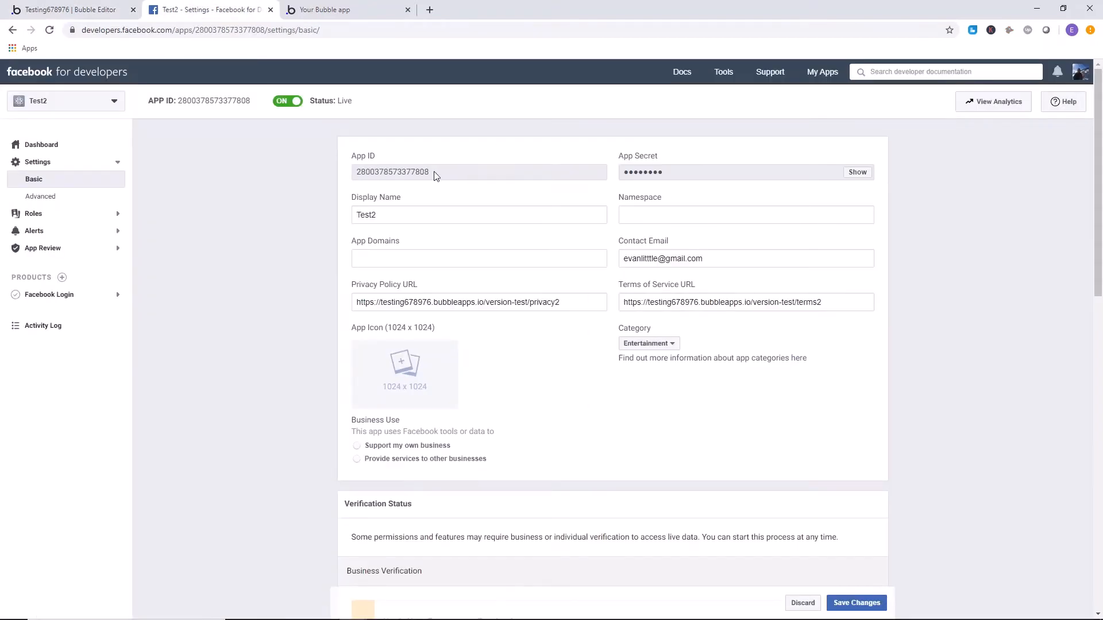
drag(435, 175, 354, 179)
right_click(376, 174)
click(401, 179)
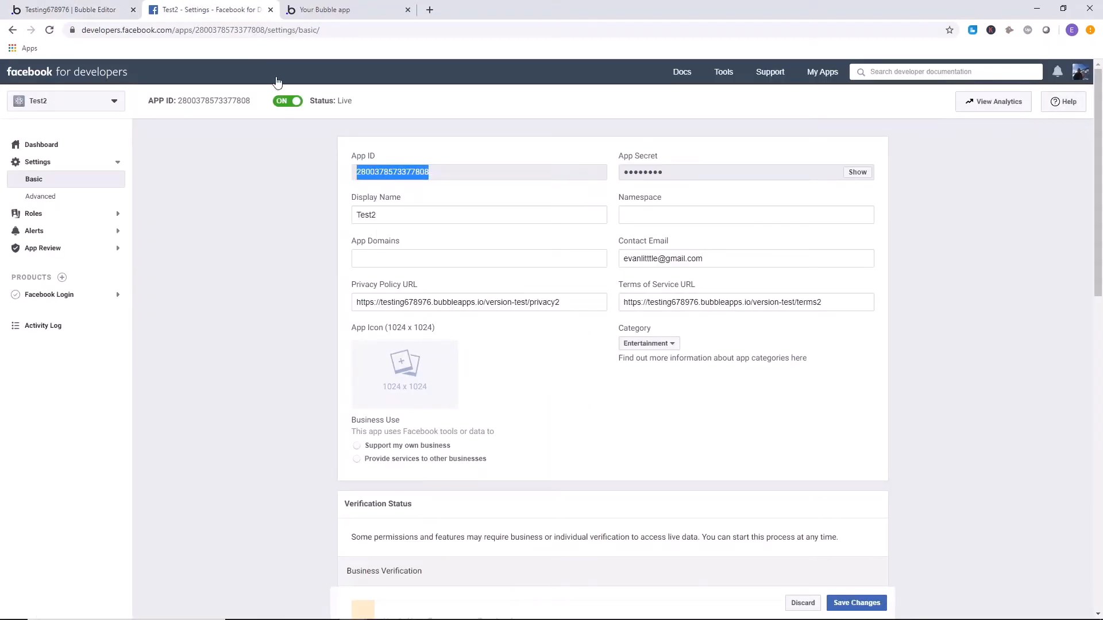
click(69, 10)
click(891, 236)
right_click(891, 237)
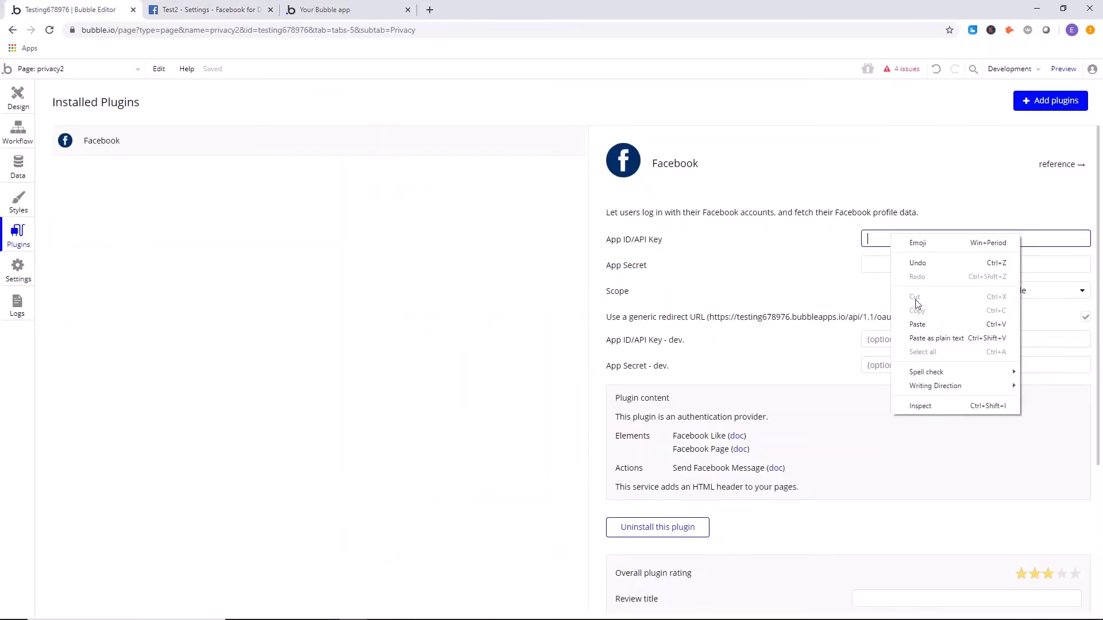
click(919, 323)
Reveal and copy Test2's App Secret on Facebook and paste it into the App Secret field of Bubble's Facebook plugin.
click(201, 10)
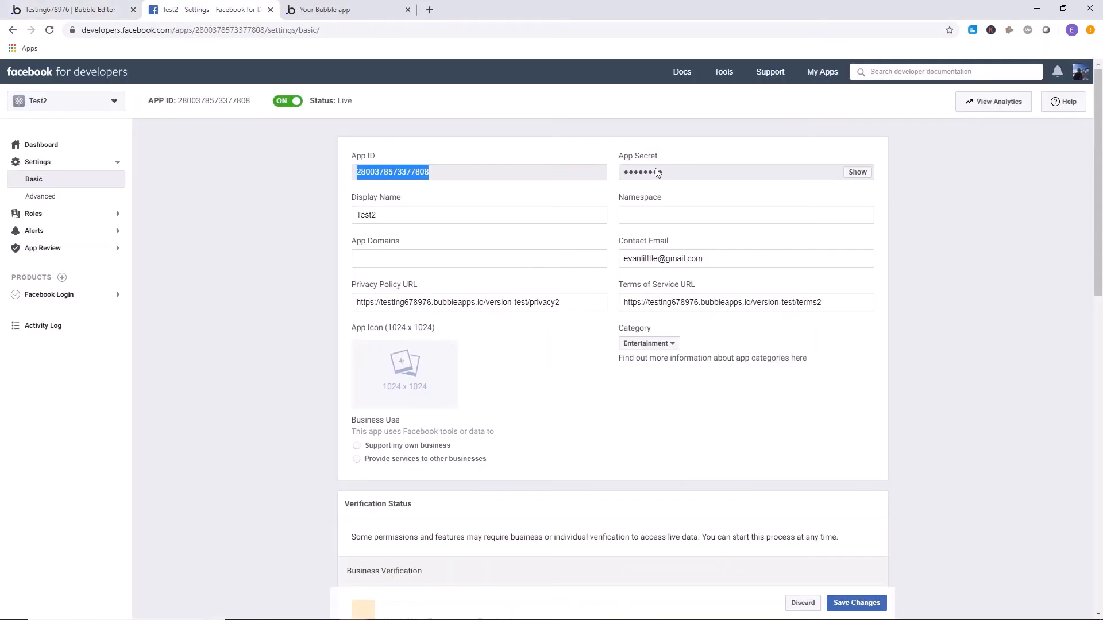
click(857, 173)
drag(761, 172, 622, 176)
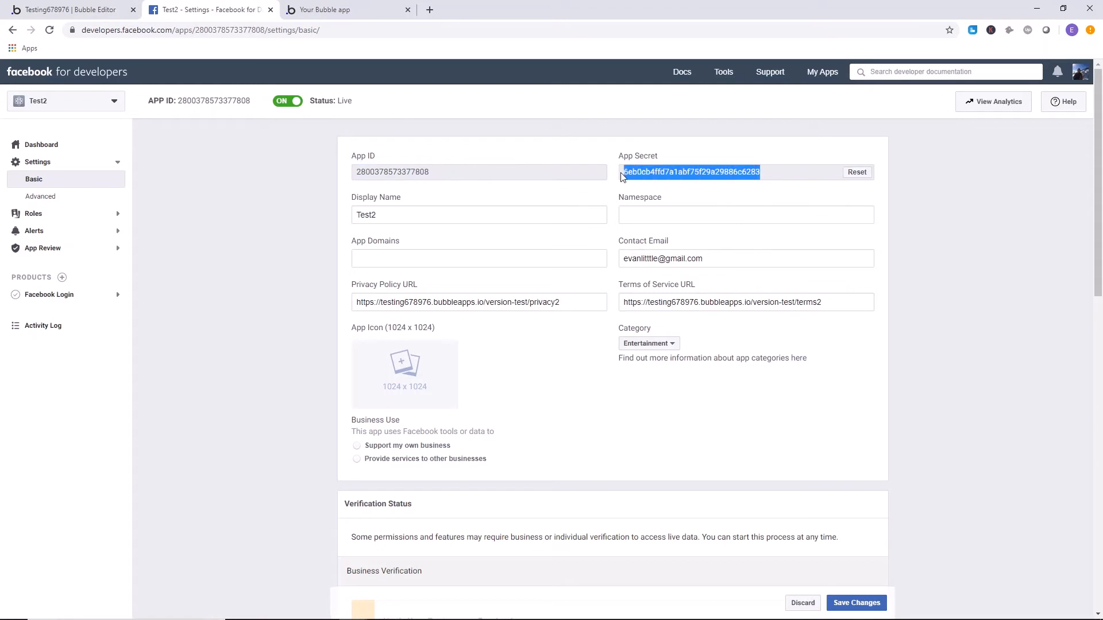
right_click(647, 171)
click(662, 178)
click(86, 7)
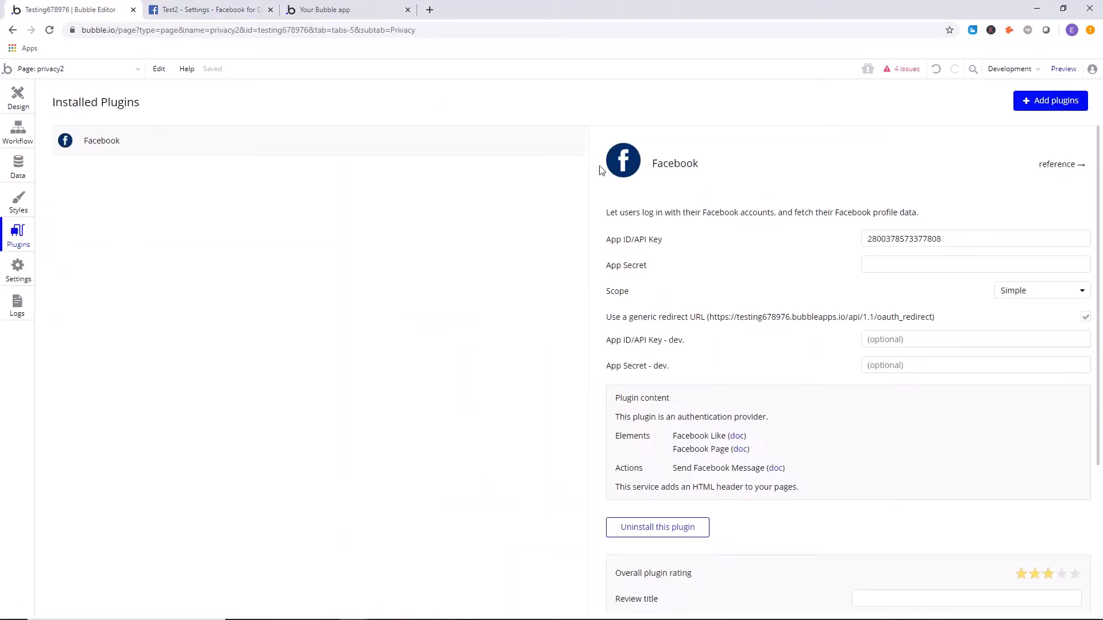
click(885, 257)
right_click(886, 262)
click(910, 354)
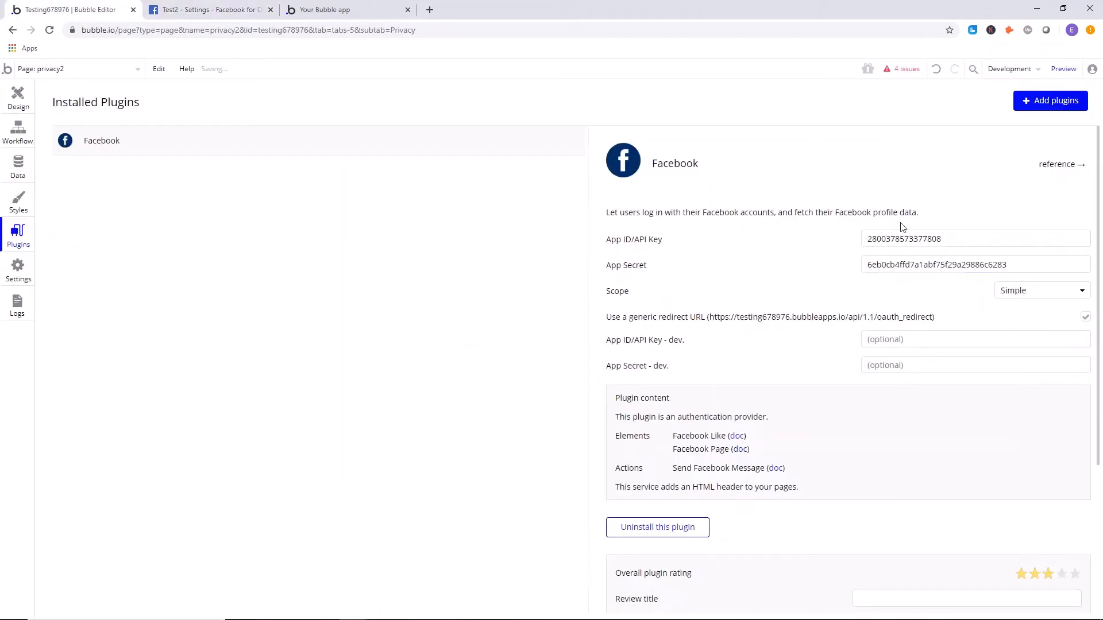
Copy the plugin's App ID/API Key into its App ID/API Key - dev. field.
click(964, 241)
drag(964, 241, 826, 242)
right_click(898, 237)
click(923, 278)
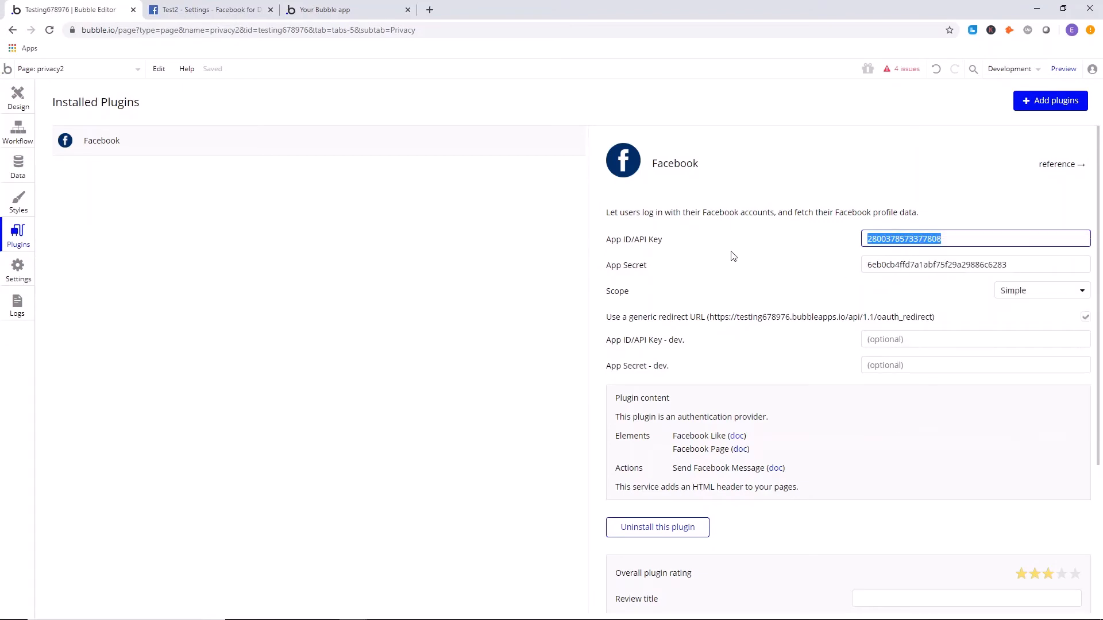
click(730, 255)
click(937, 340)
right_click(937, 341)
click(958, 418)
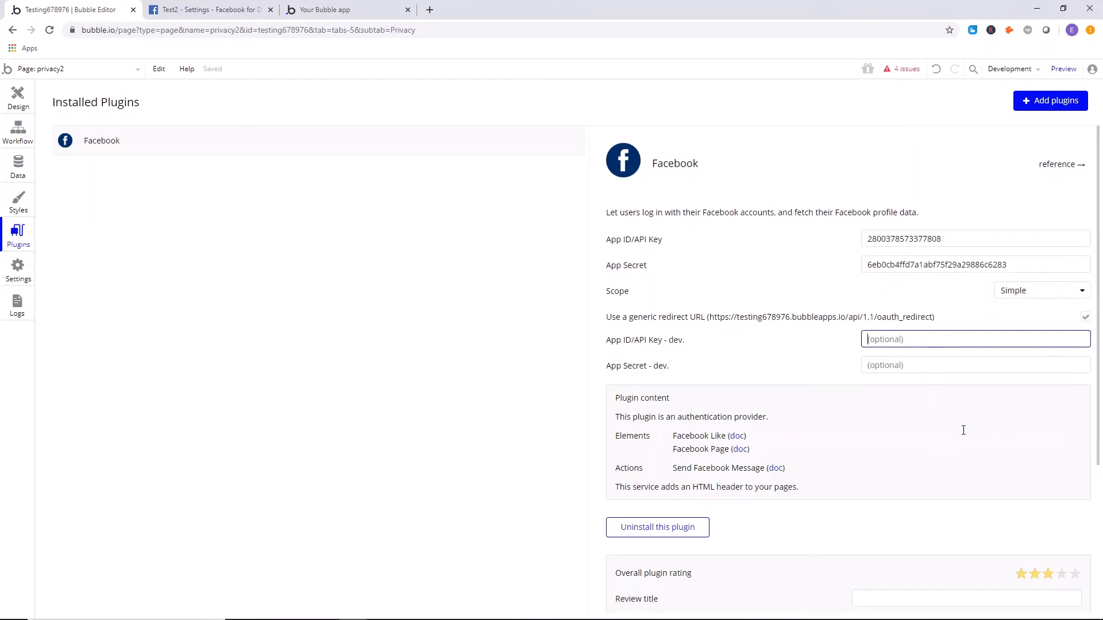
click(804, 280)
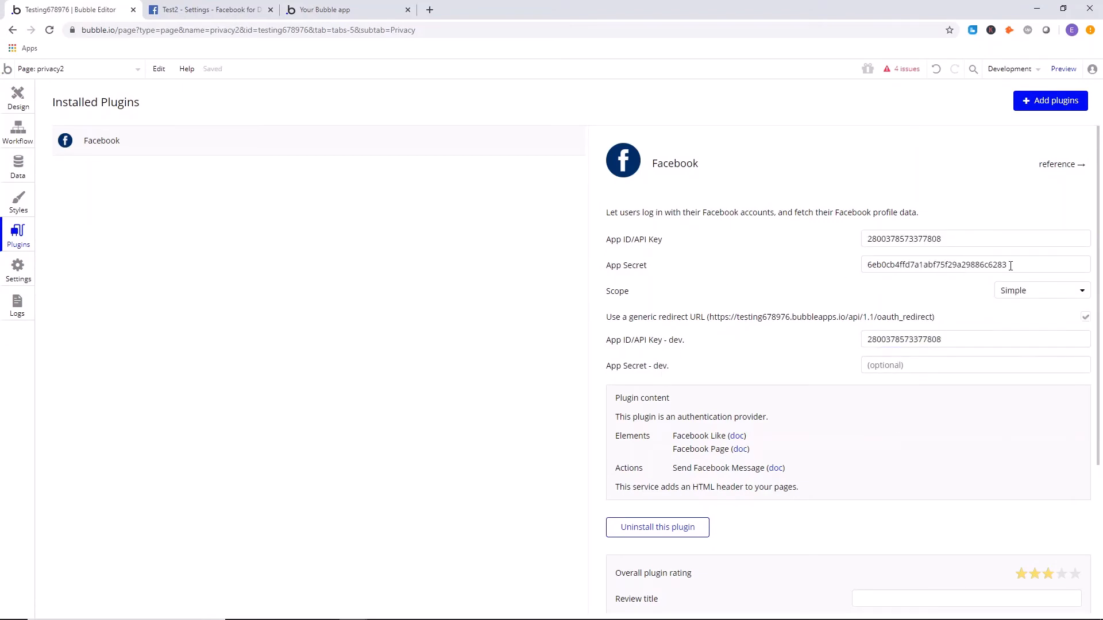
Copy the plugin's App Secret into its App Secret - dev. field.
drag(1010, 266, 831, 272)
right_click(865, 266)
click(893, 335)
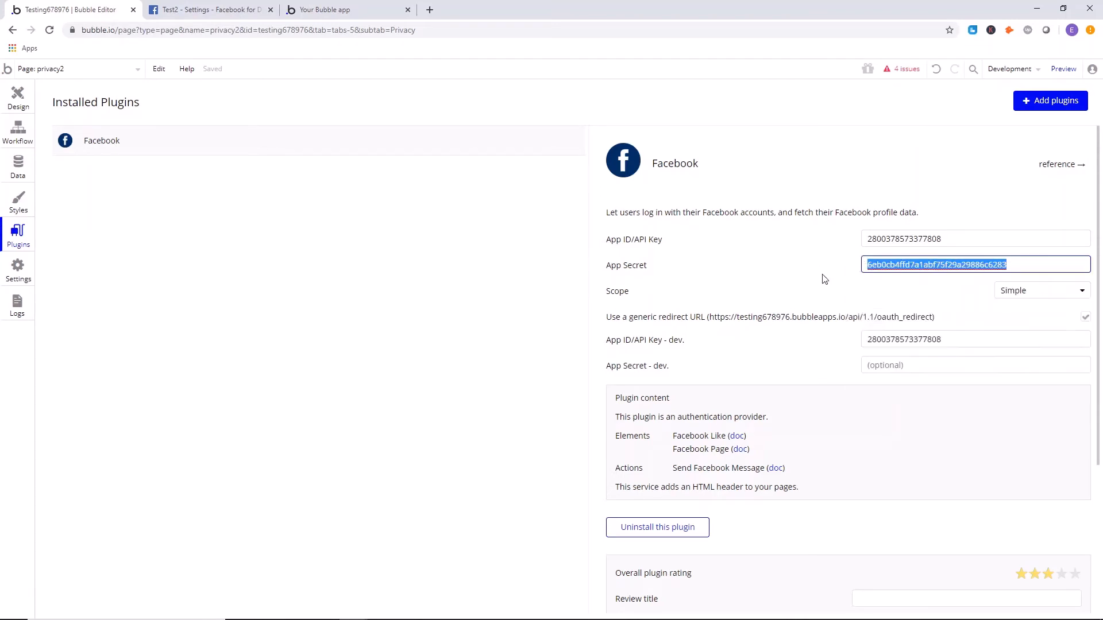
click(876, 366)
right_click(878, 362)
click(913, 456)
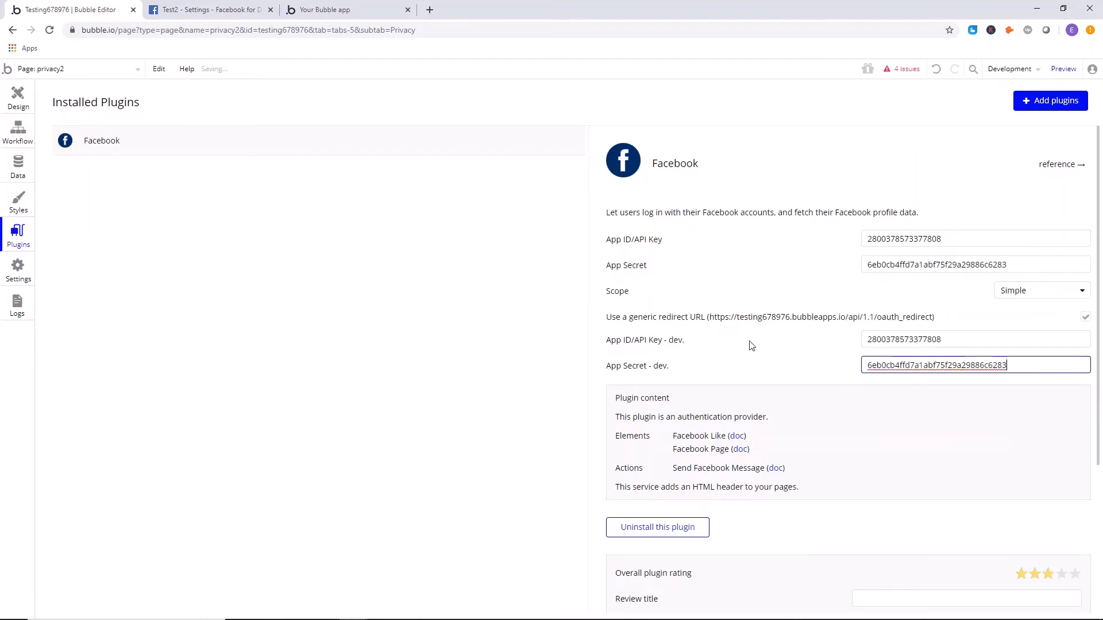
click(751, 345)
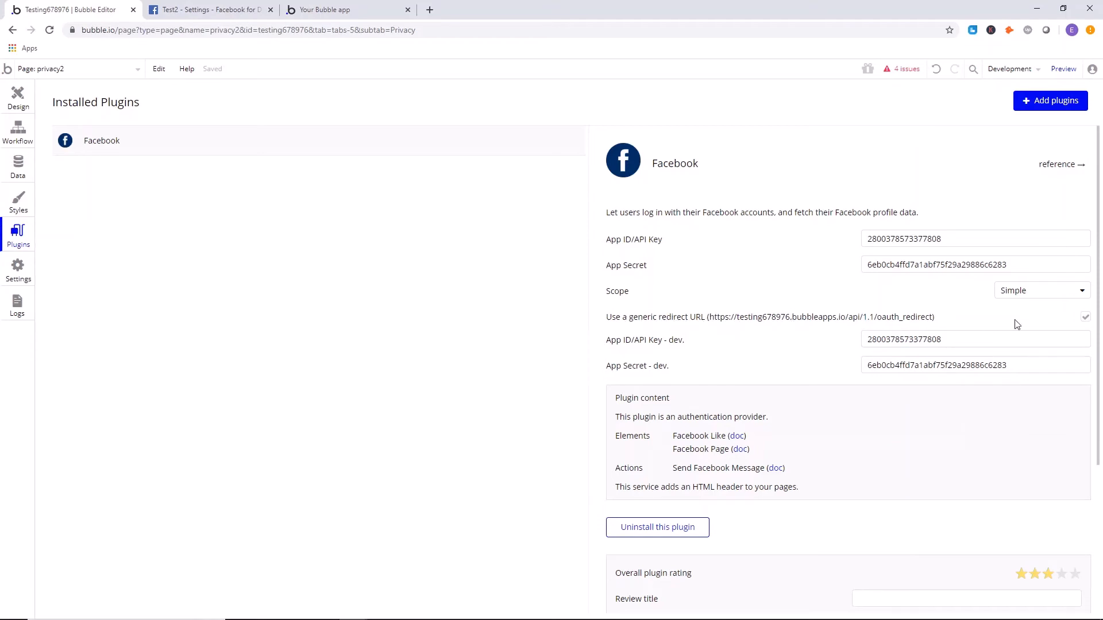
Open the facebook1 page in Bubble's design view.
click(14, 109)
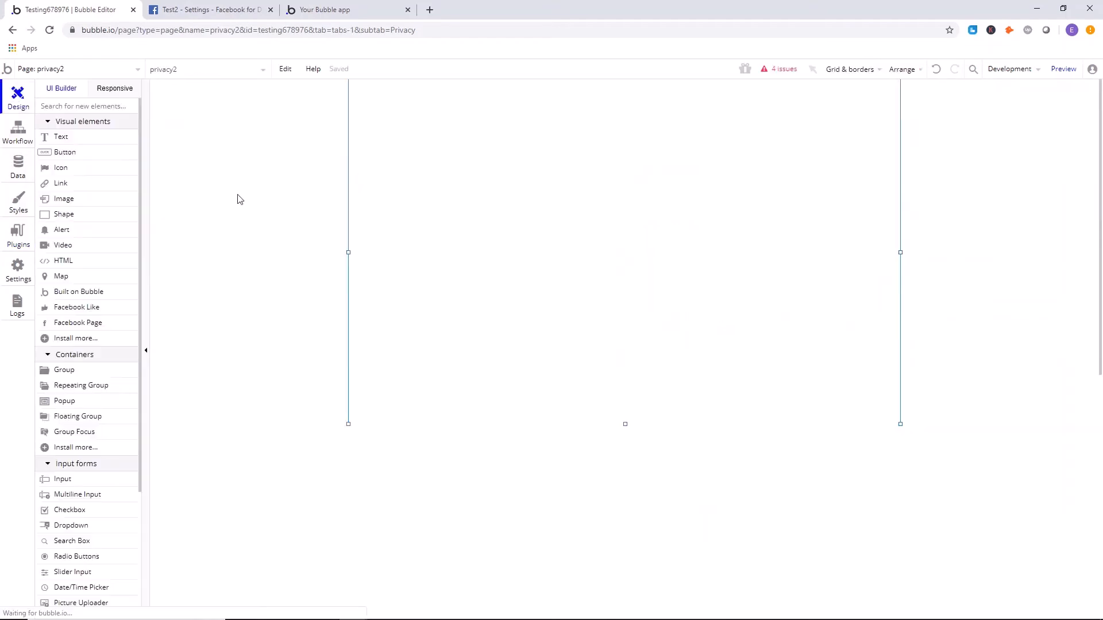
click(78, 69)
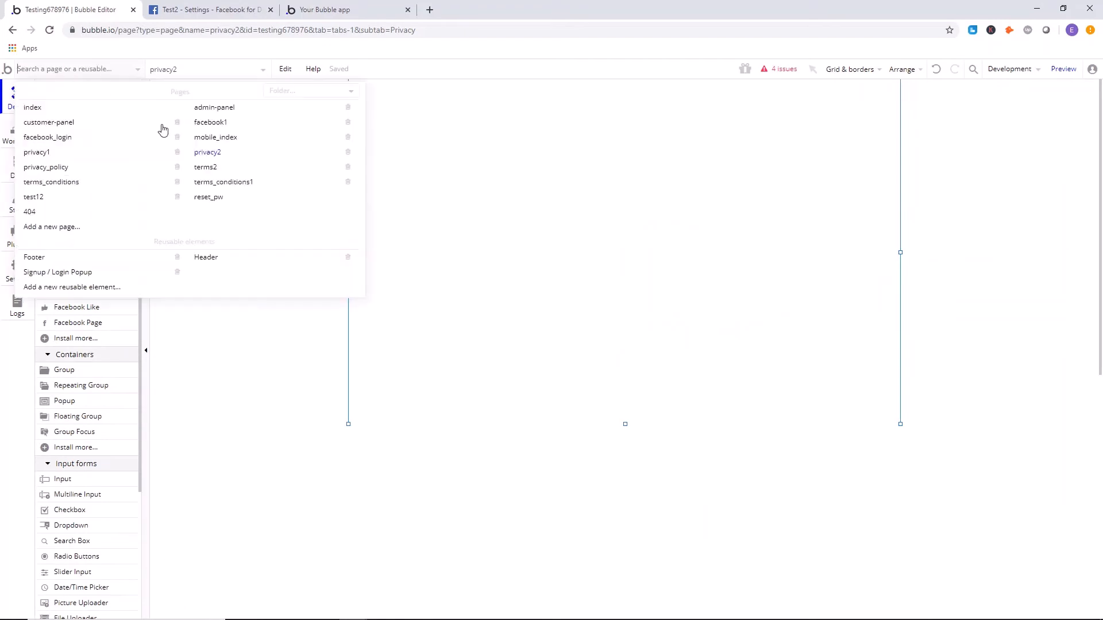
click(233, 123)
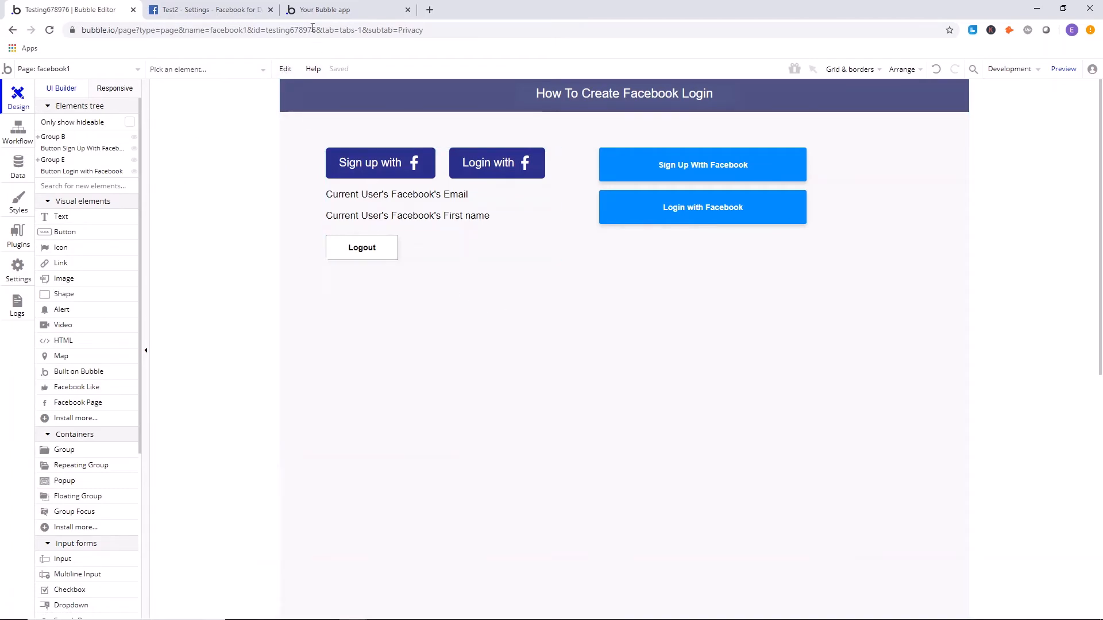
Switch to Facebook for Developers and open Test2's Facebook Login settings at Valid OAuth Redirect URIs.
click(234, 5)
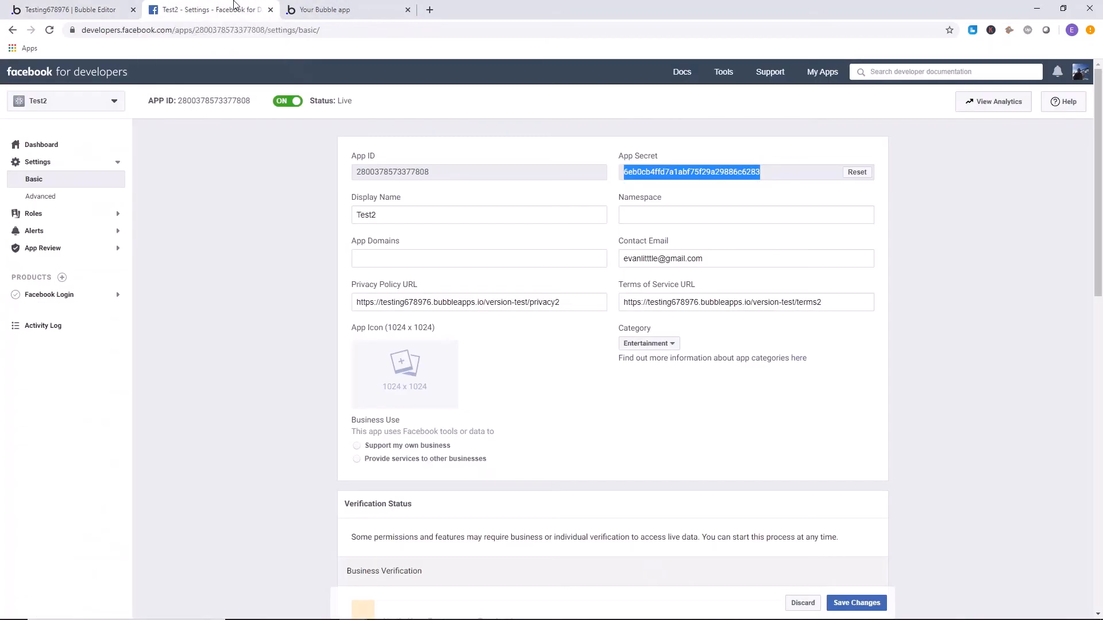
click(86, 296)
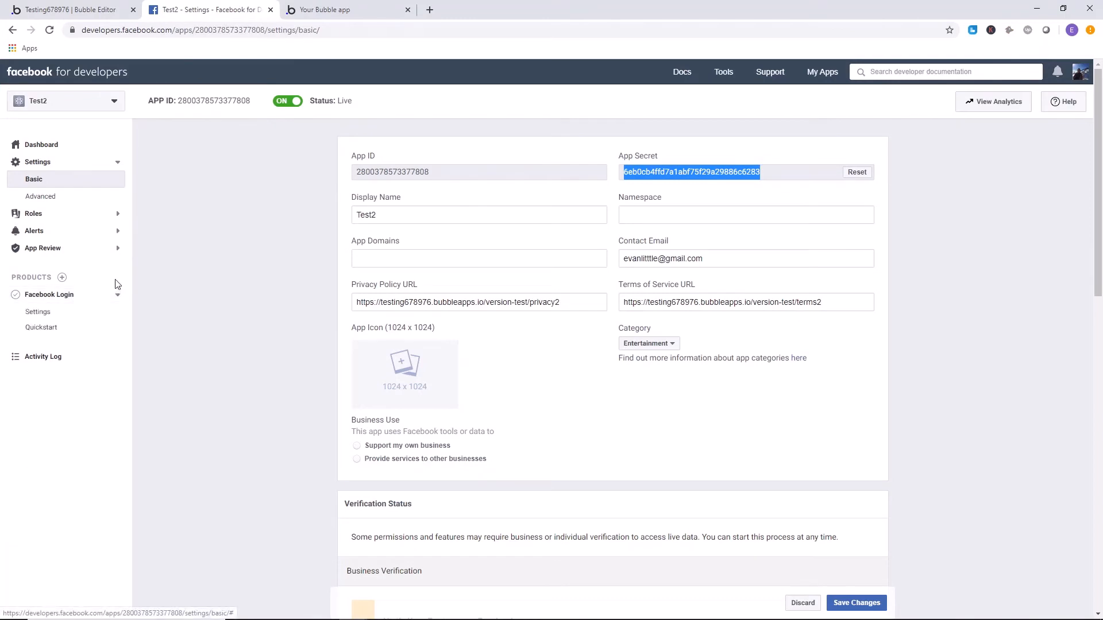
click(67, 313)
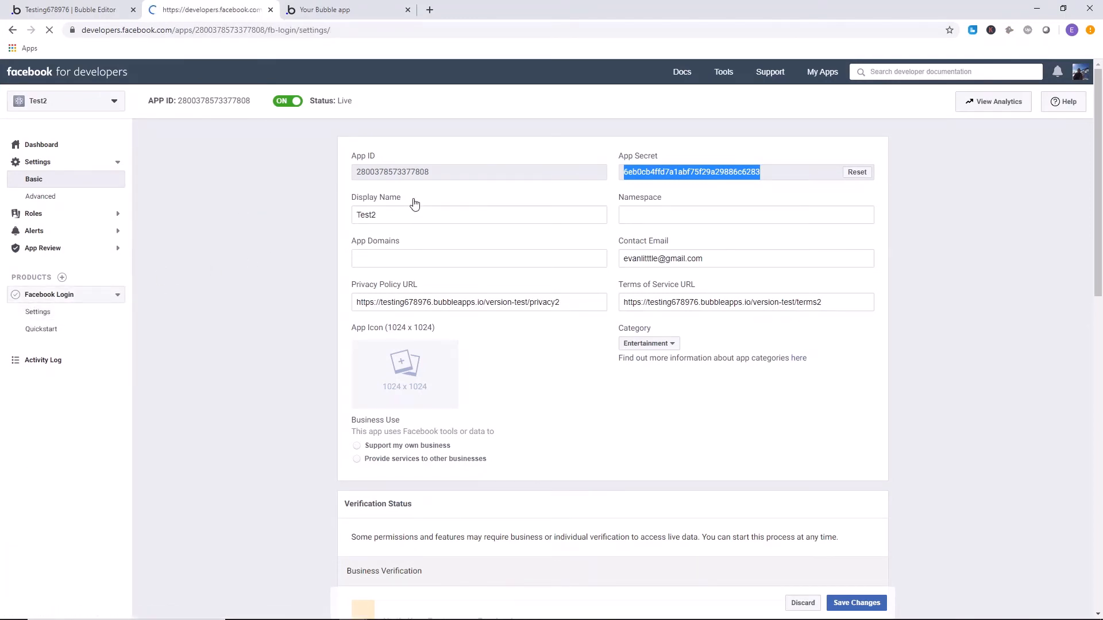
scroll(367, 195, down, 3)
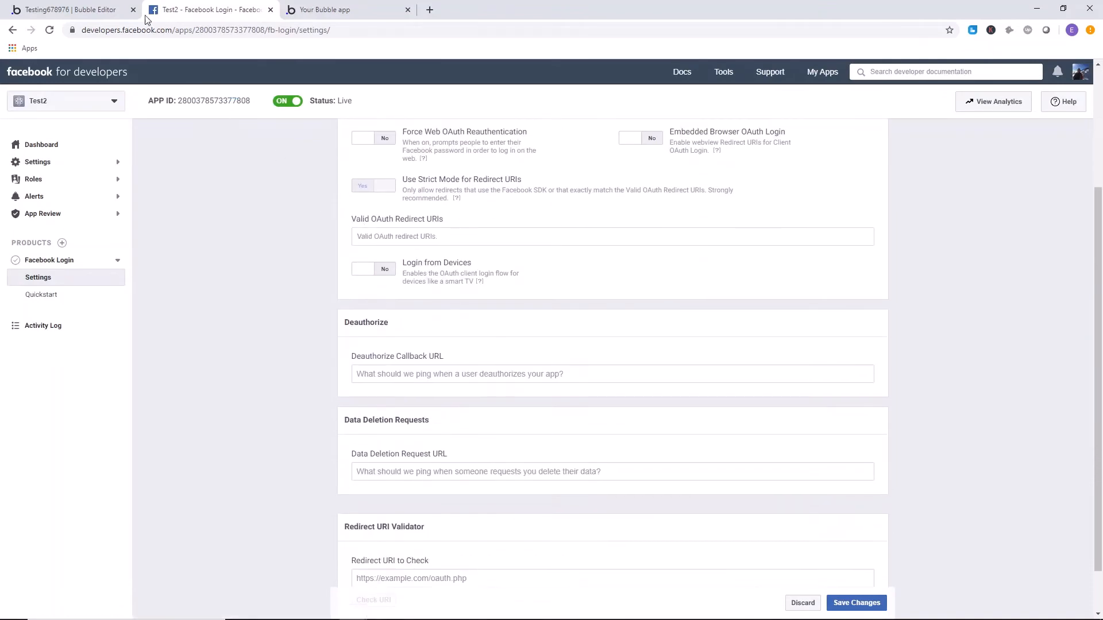
Look up the generic redirect URL in the settings of Bubble's Facebook plugin.
click(109, 11)
click(14, 235)
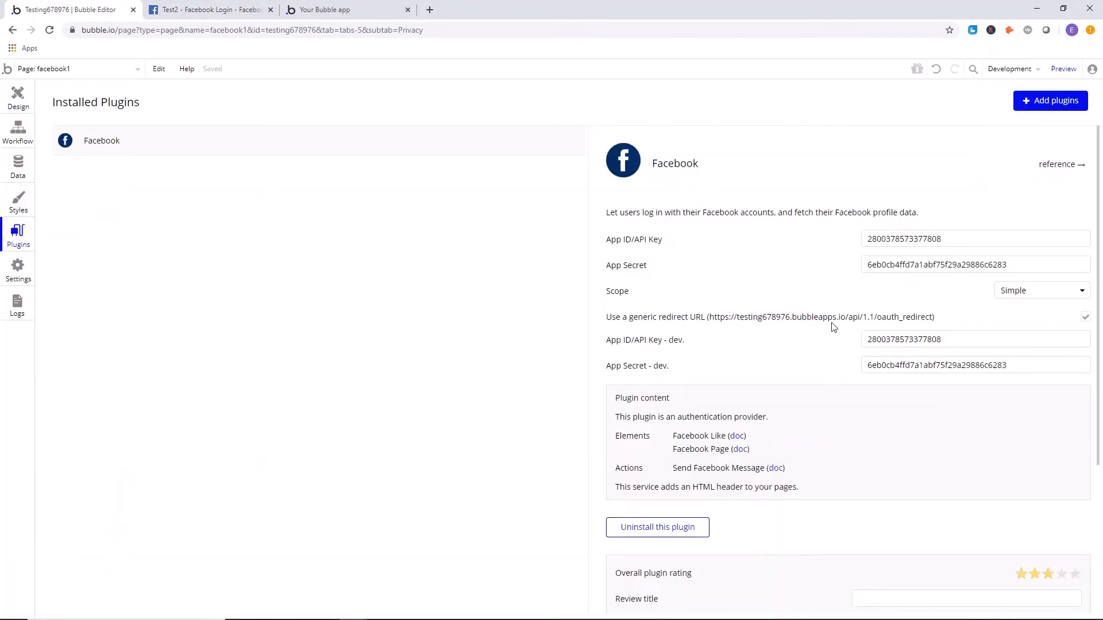
click(229, 8)
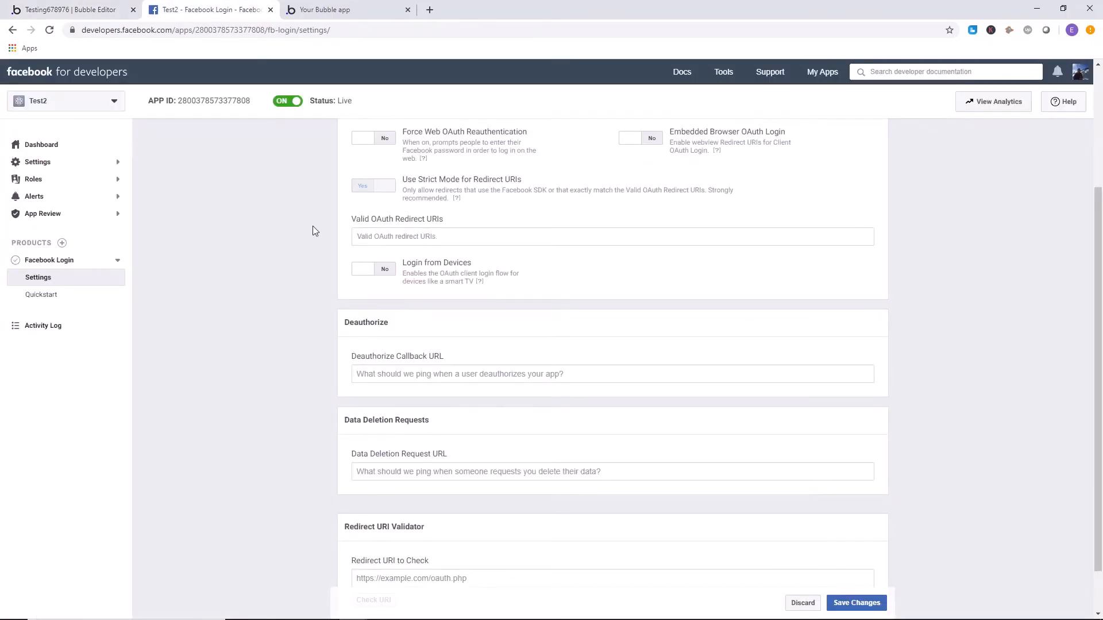
click(103, 9)
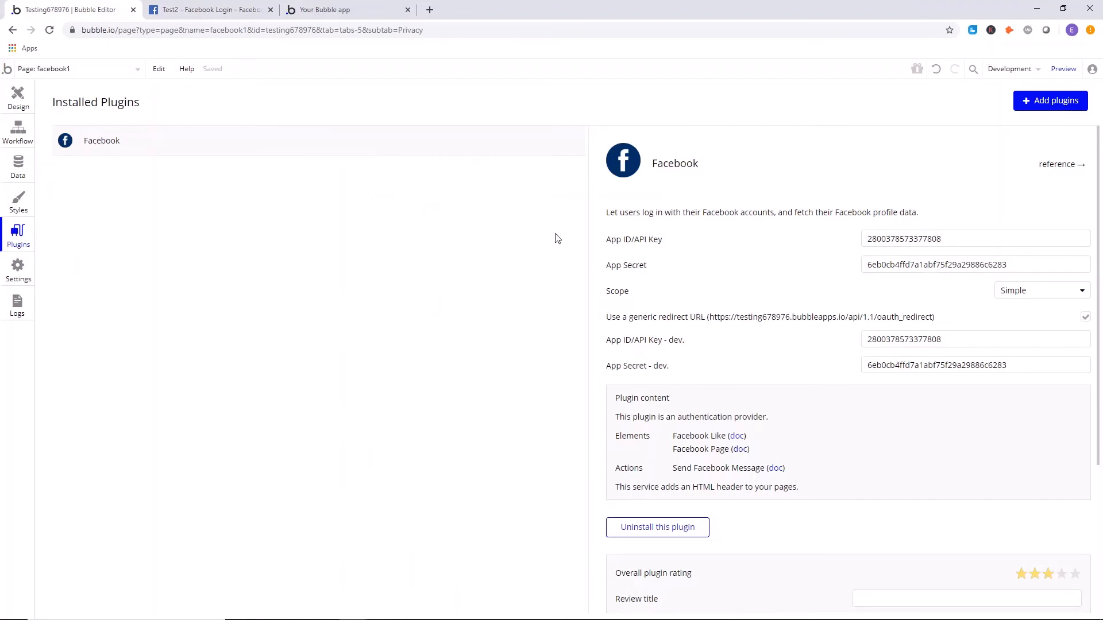
click(333, 5)
click(186, 30)
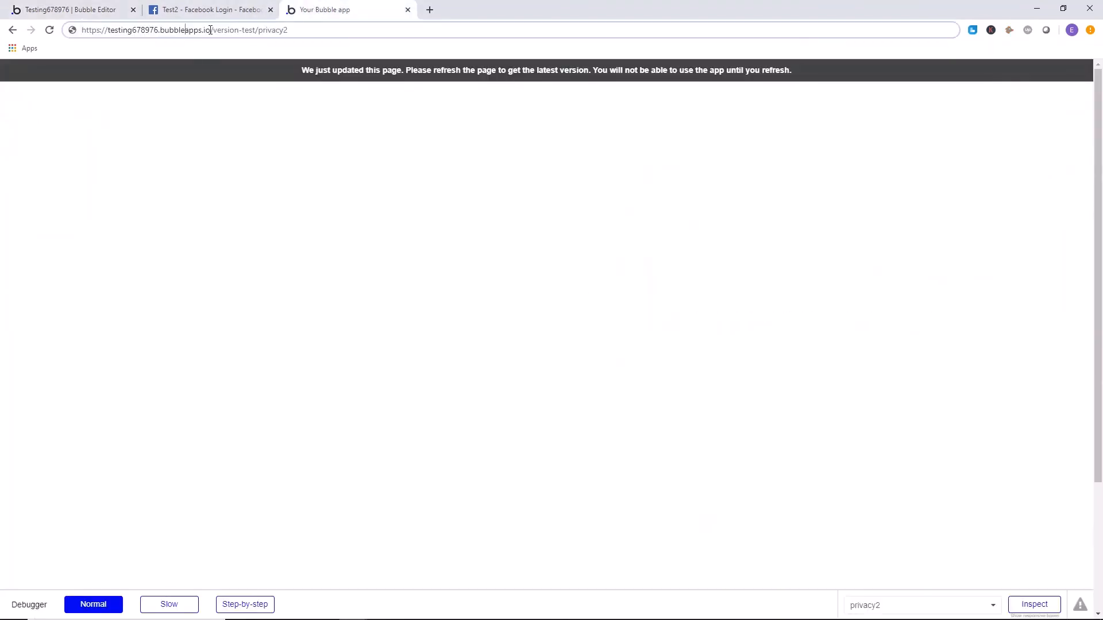
drag(213, 29, 81, 30)
right_click(116, 30)
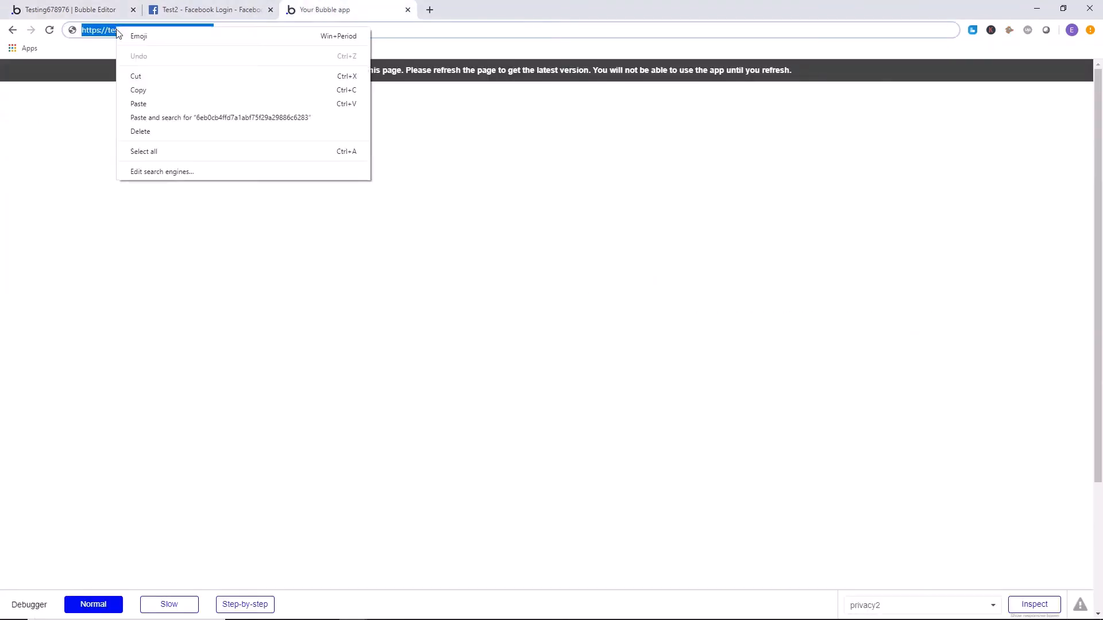
click(154, 95)
click(429, 9)
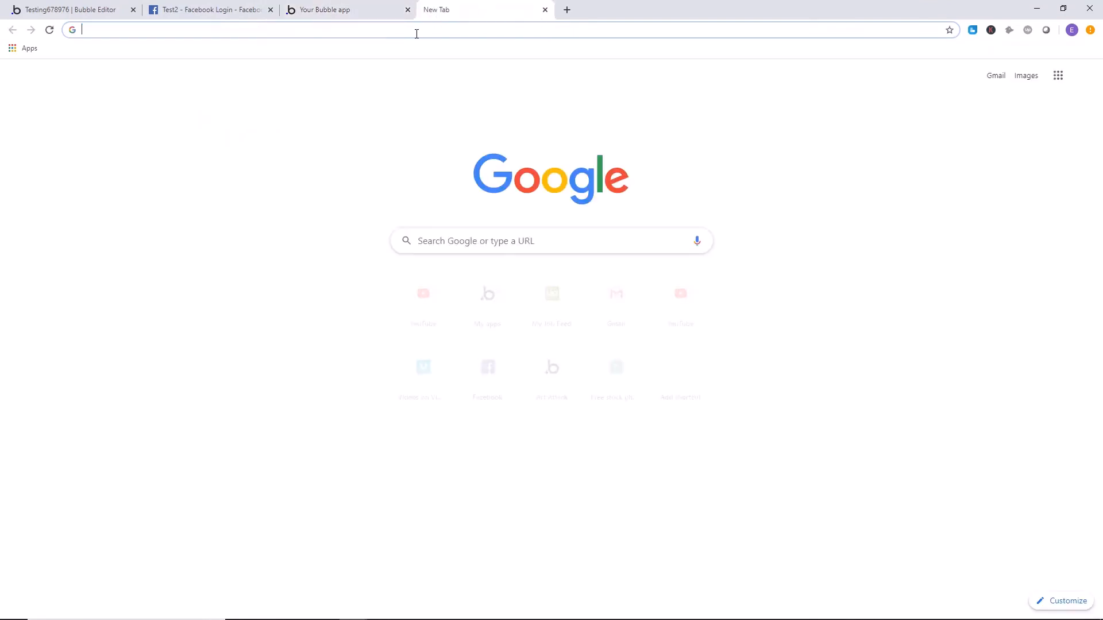
right_click(415, 32)
click(460, 111)
Place the new tab beside the Bubble editor and extend its address with api/1.1/oauth_redirect, checking it against the plugin's generic redirect URL.
drag(456, 9, 214, 2)
click(82, 5)
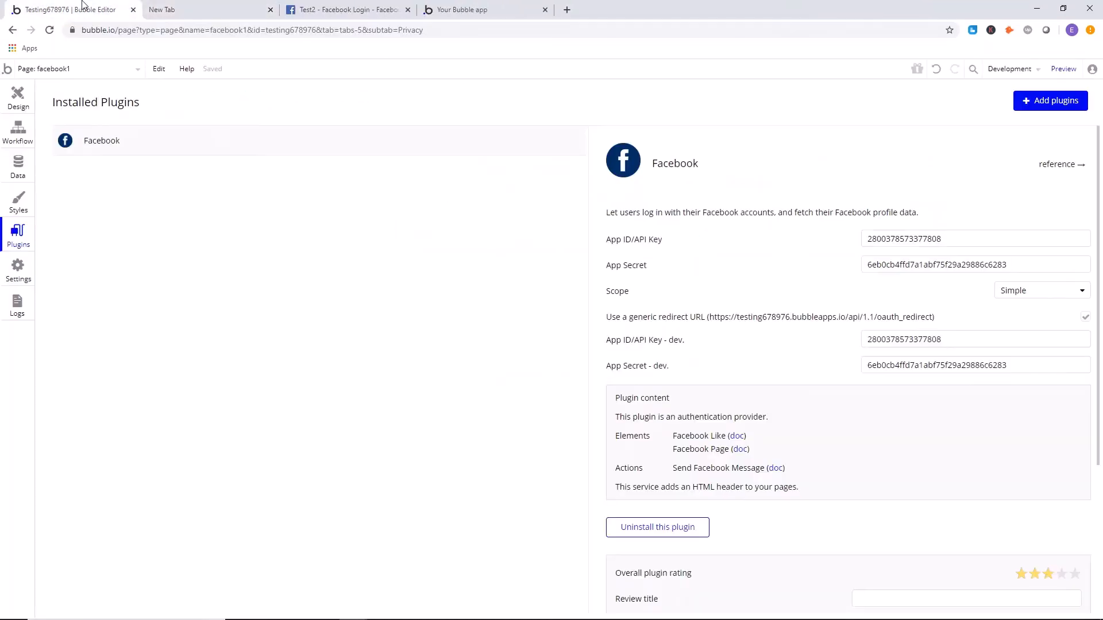
click(230, 16)
text(a)
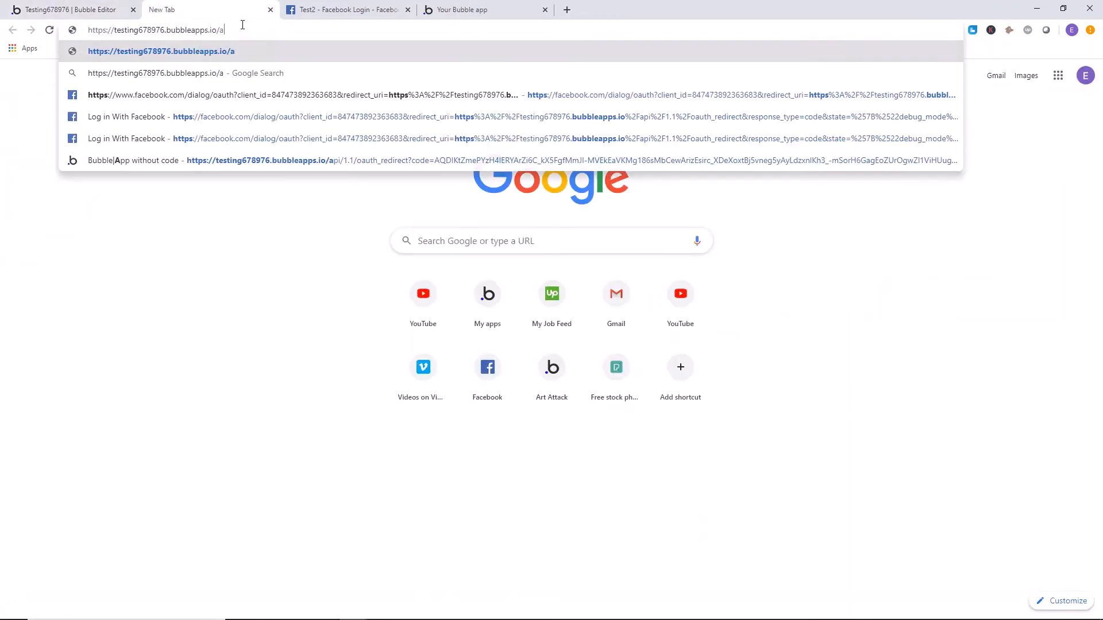
text(pi/1.1/)
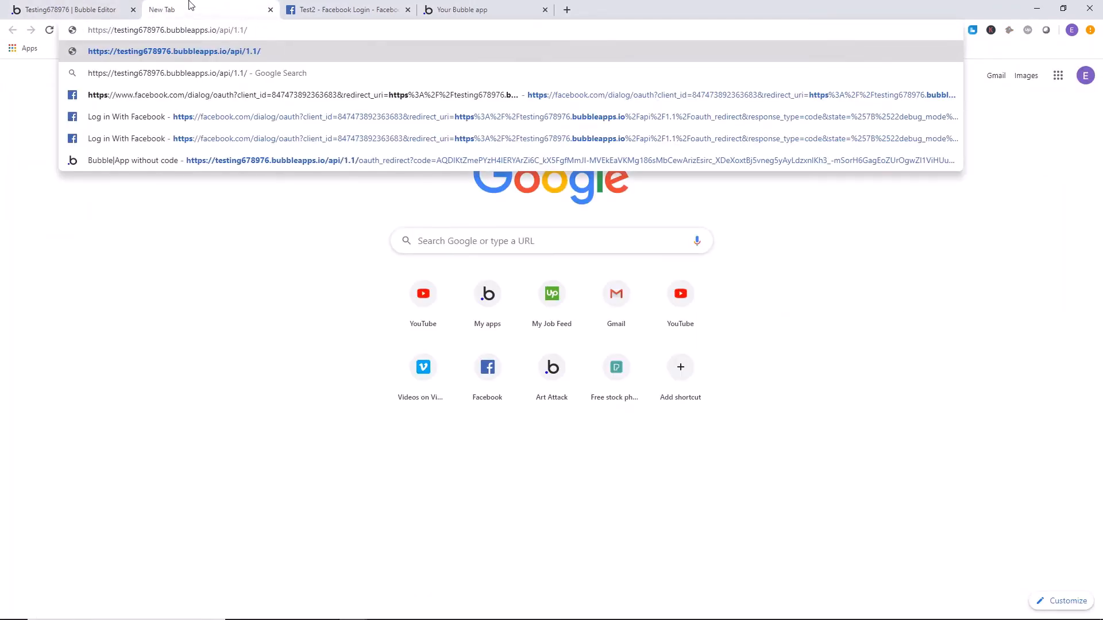
click(103, 9)
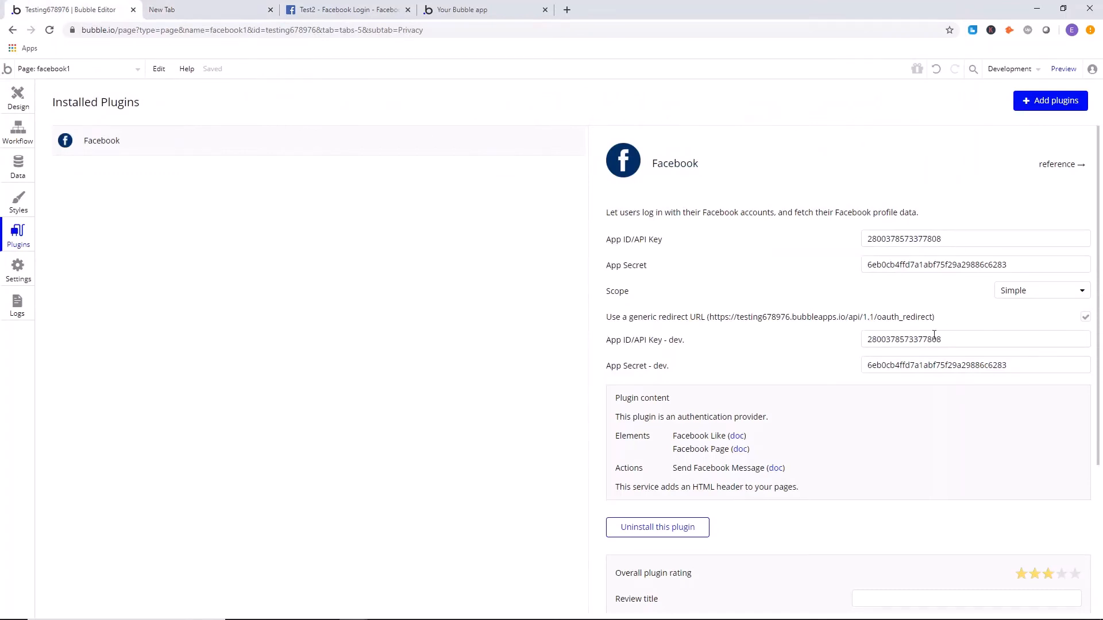
click(232, 12)
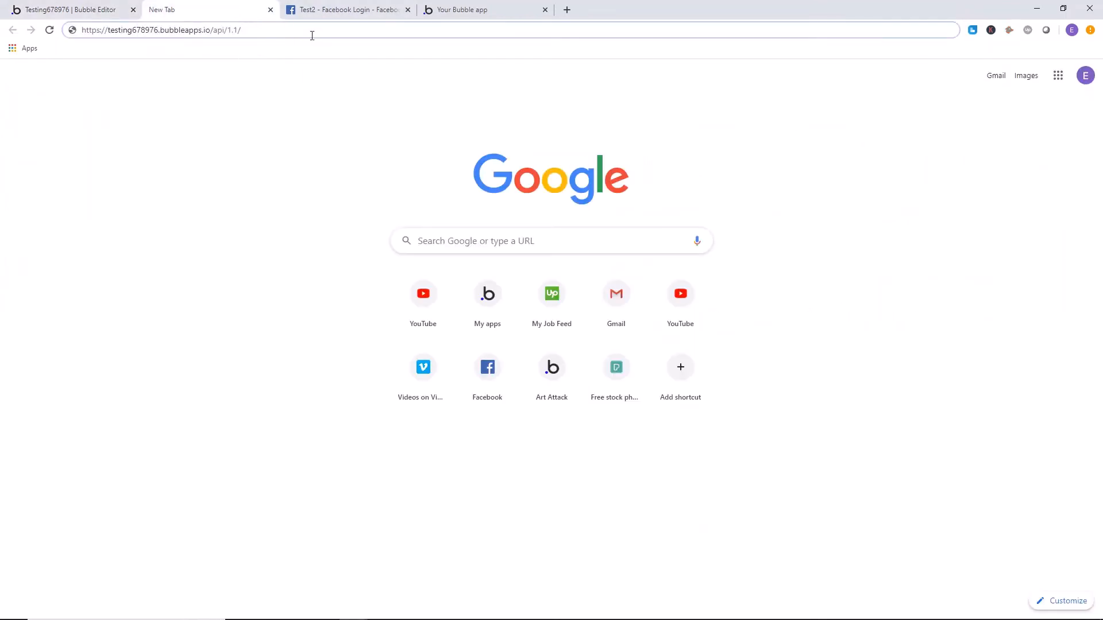
text(oauth)
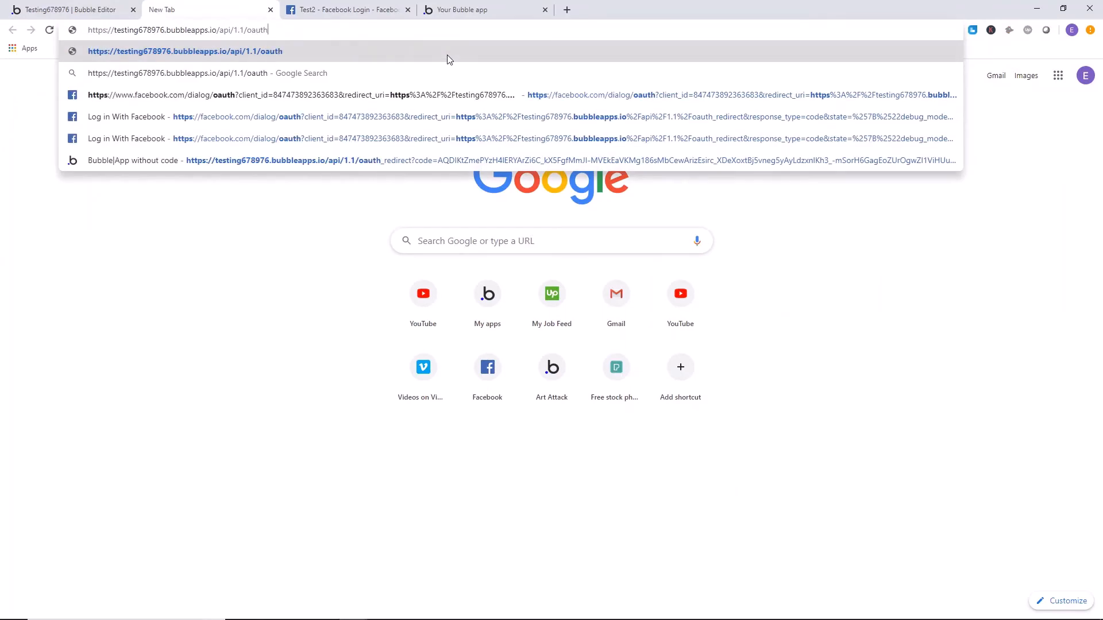
text(_redirect)
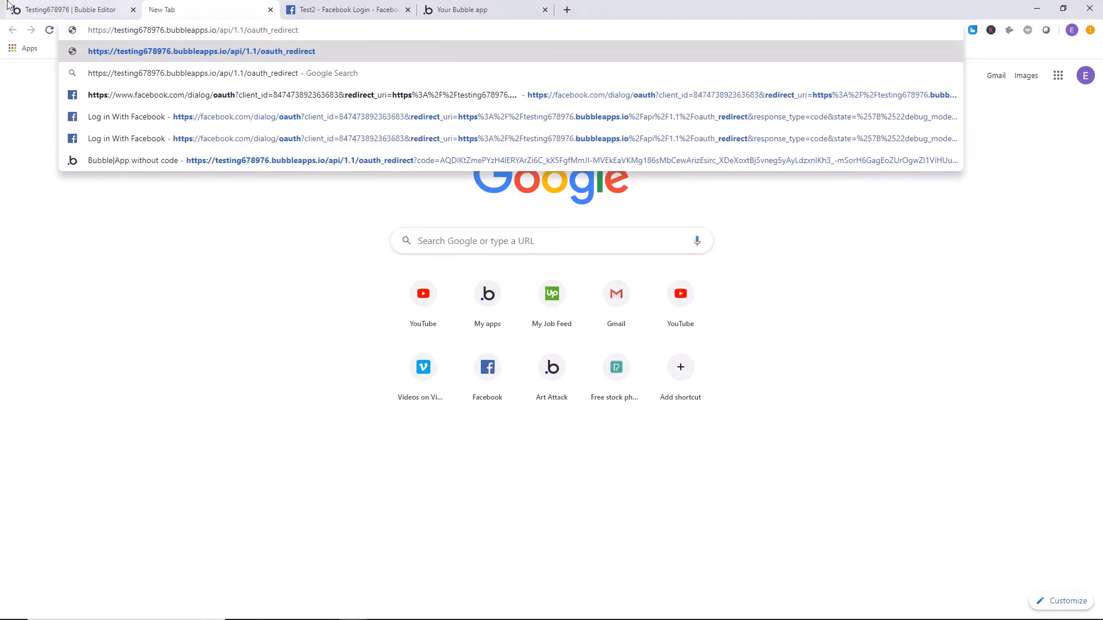
click(97, 8)
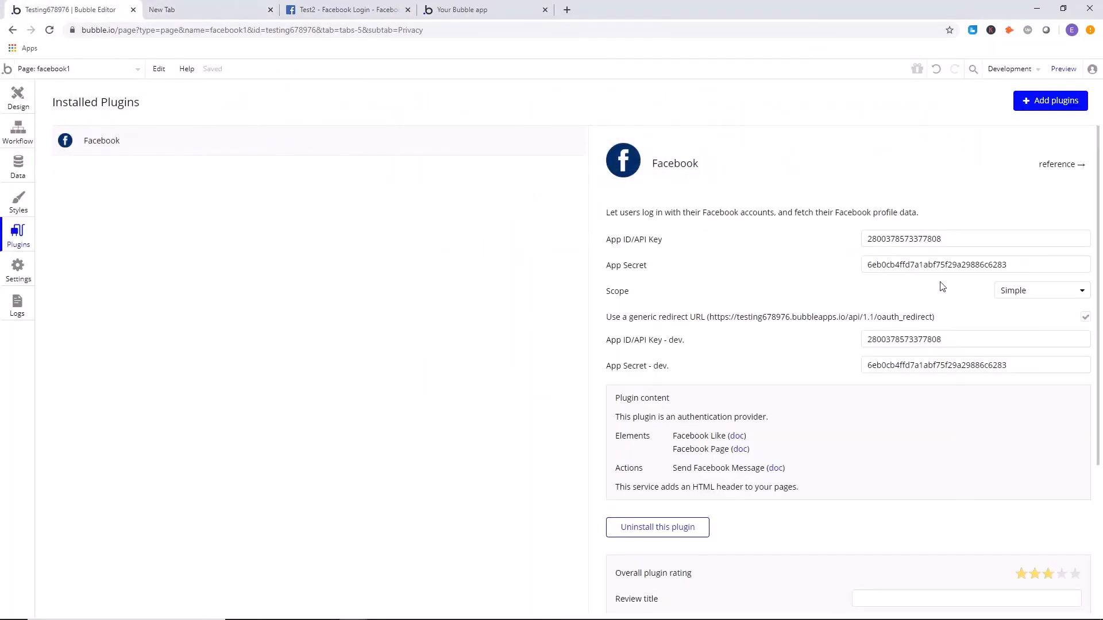
click(190, 9)
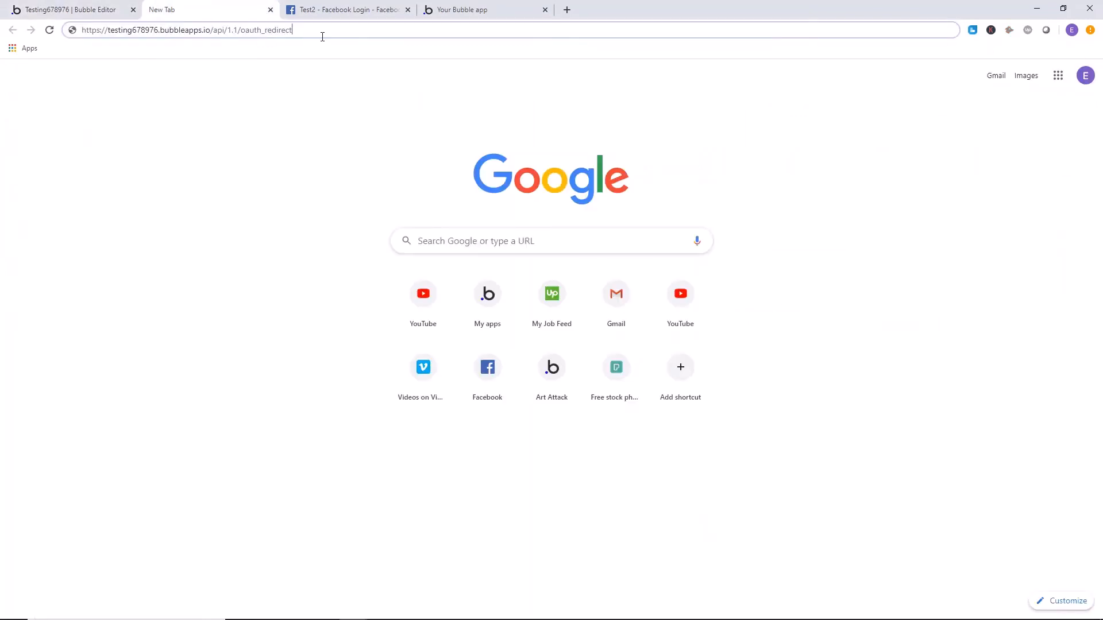
Copy the completed redirect URL and add it to Valid OAuth Redirect URIs in Test2's Facebook Login settings.
click(57, 33)
right_click(121, 35)
click(141, 93)
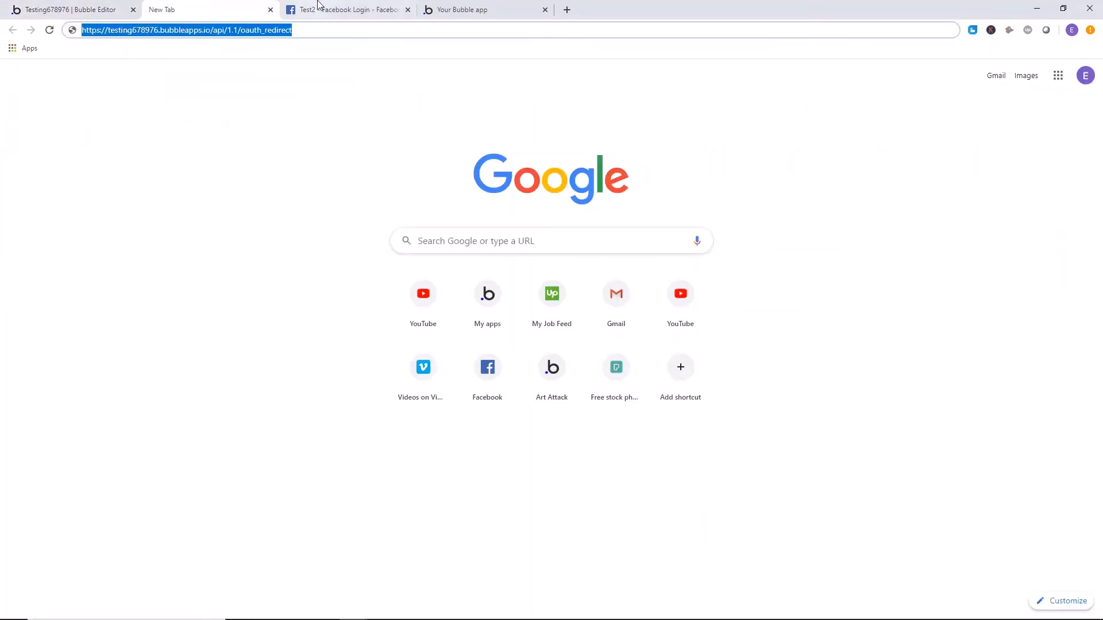
click(345, 9)
right_click(431, 242)
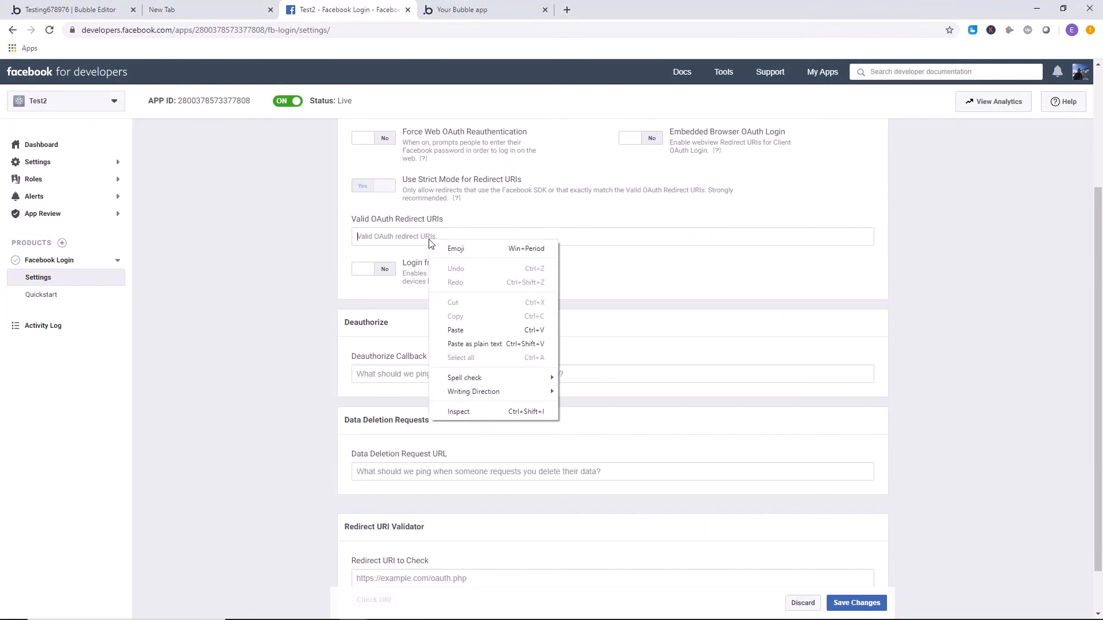
click(468, 331)
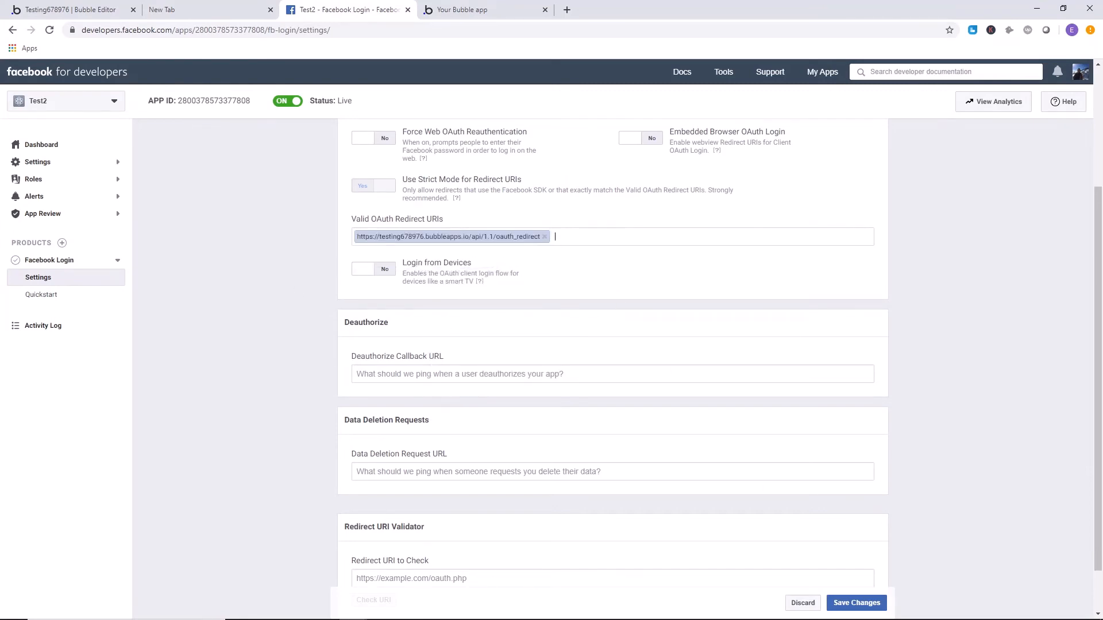
Save Test2's Facebook Login settings and return to the design view of the facebook1 page in the Bubble editor.
click(856, 602)
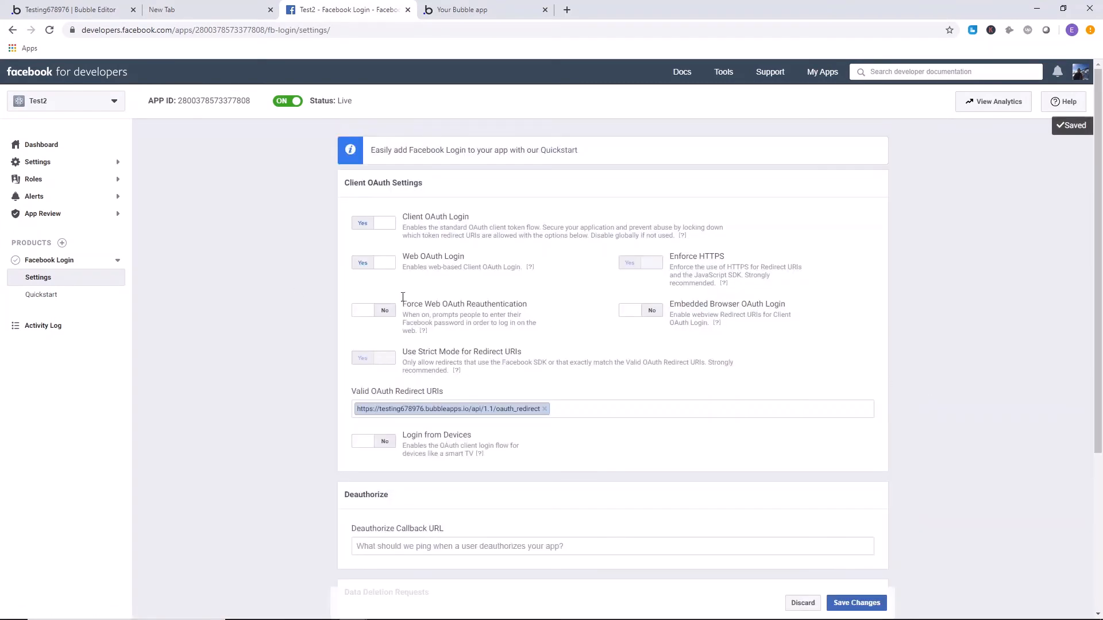
click(69, 9)
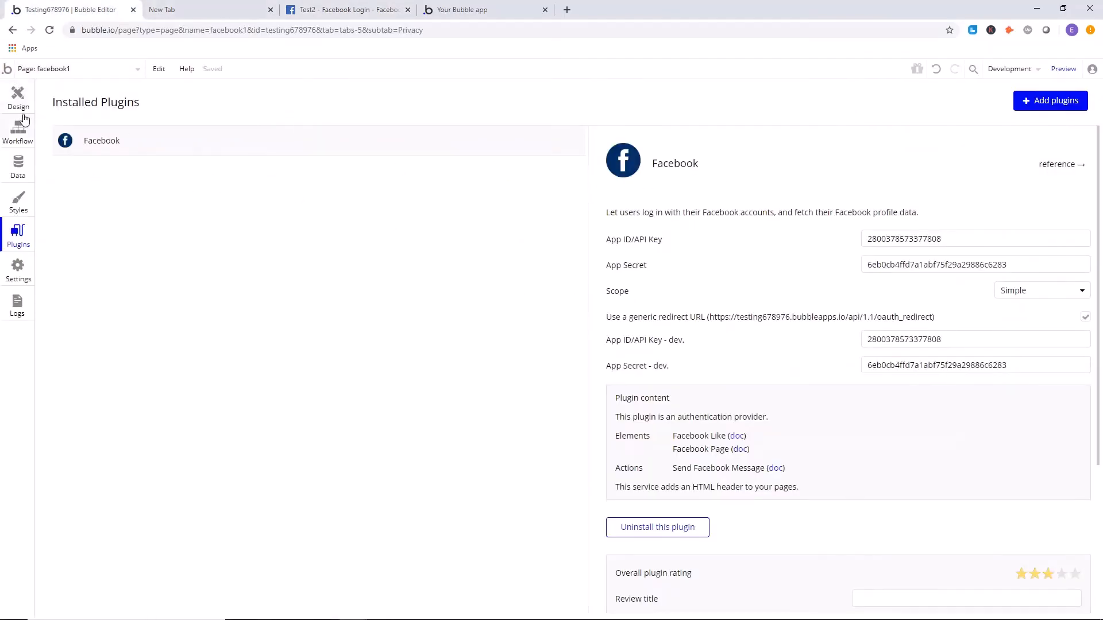
click(10, 101)
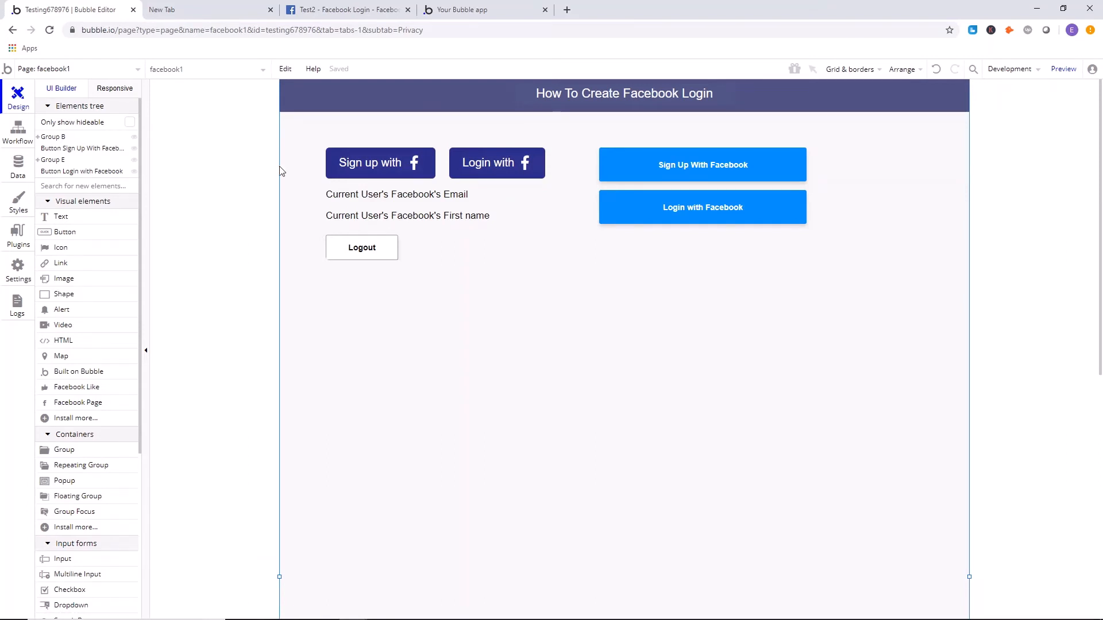
Extend the group holding the sign-up, login and Logout elements downward to a height of about 352 px.
click(494, 256)
drag(442, 260, 441, 349)
click(249, 241)
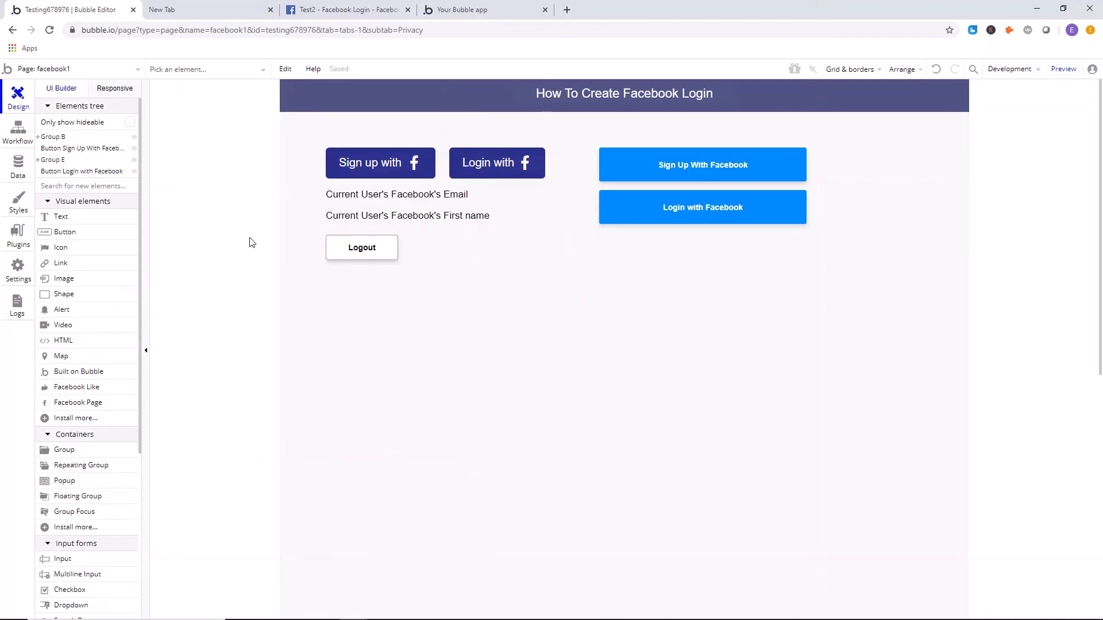
Place a trial button below the Logout button and undo its placement.
click(370, 253)
click(181, 258)
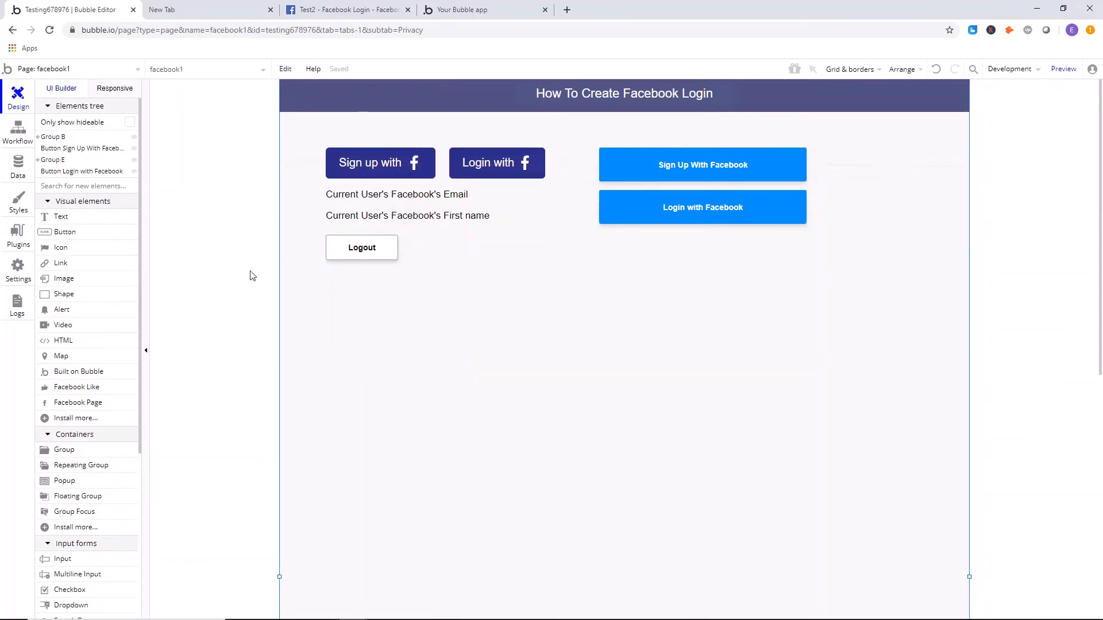
click(65, 232)
click(520, 324)
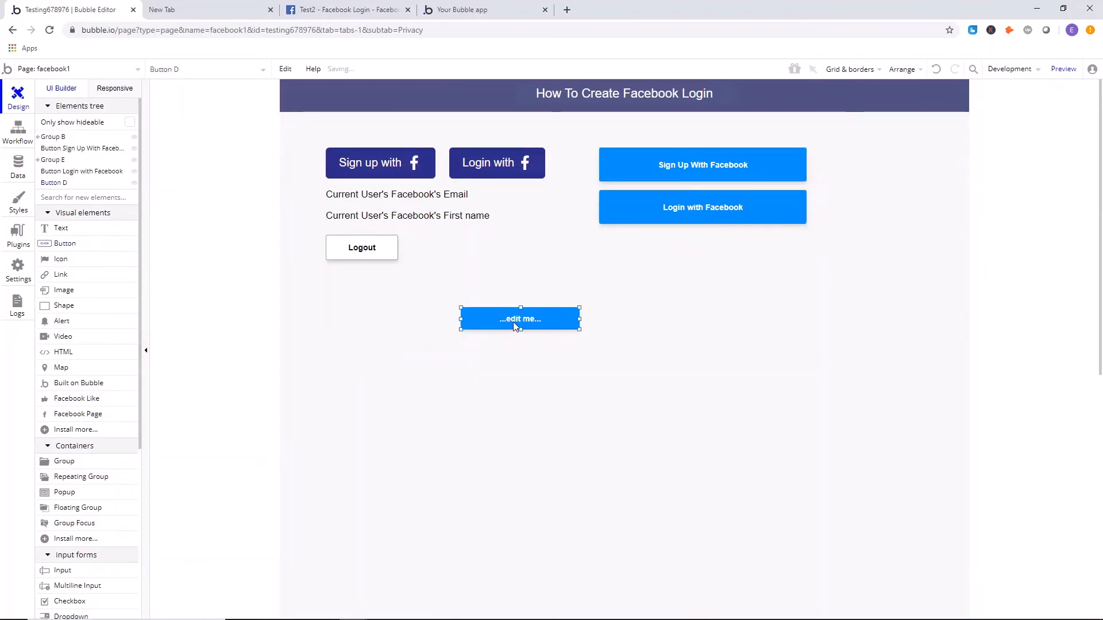
key(ctrl+z)
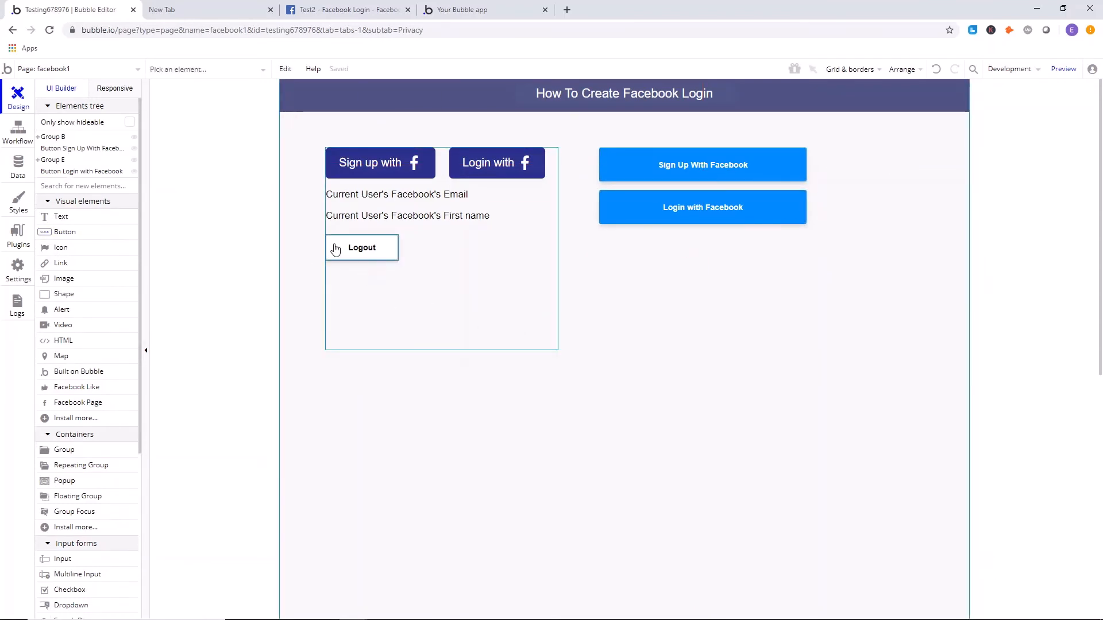
Review the Logout button's workflow and its Log the user out action, and return to the page design.
double_click(336, 249)
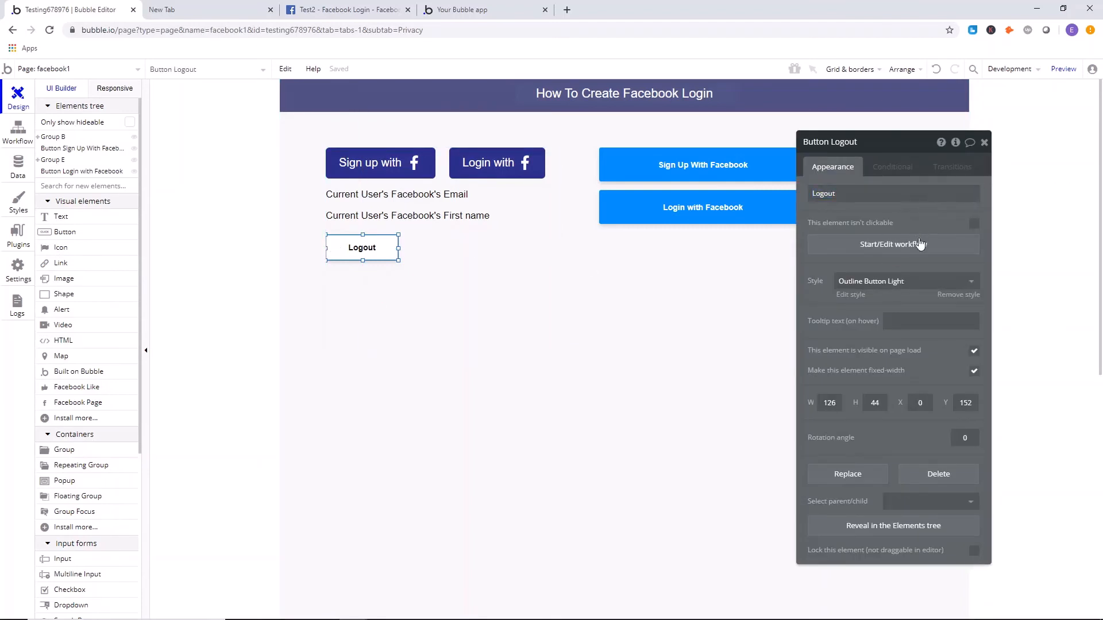
click(918, 245)
click(207, 212)
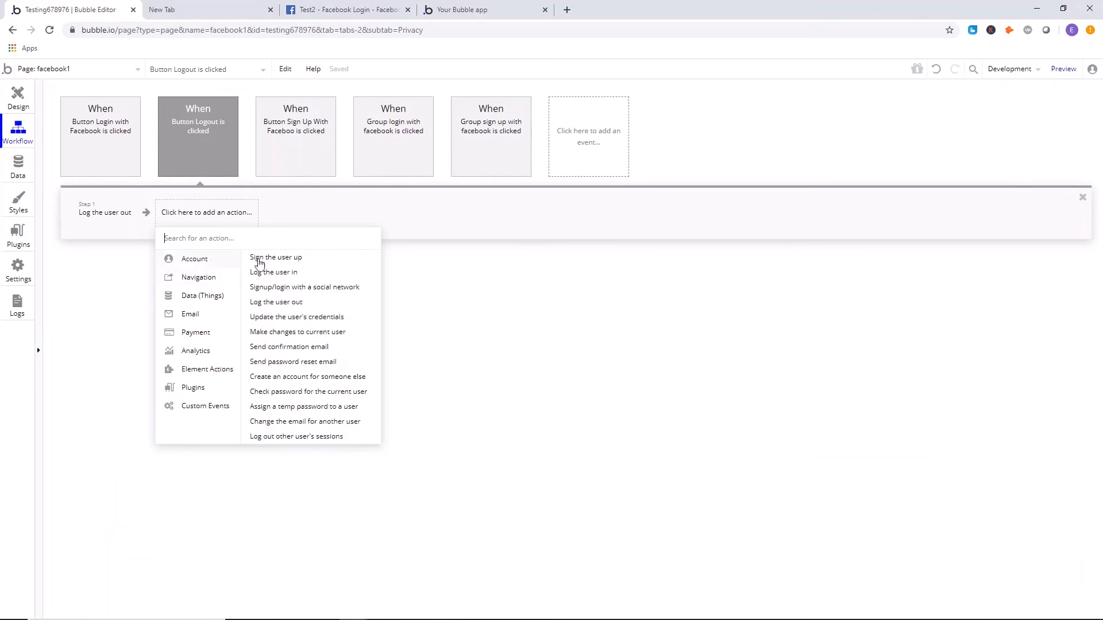
click(102, 220)
click(17, 99)
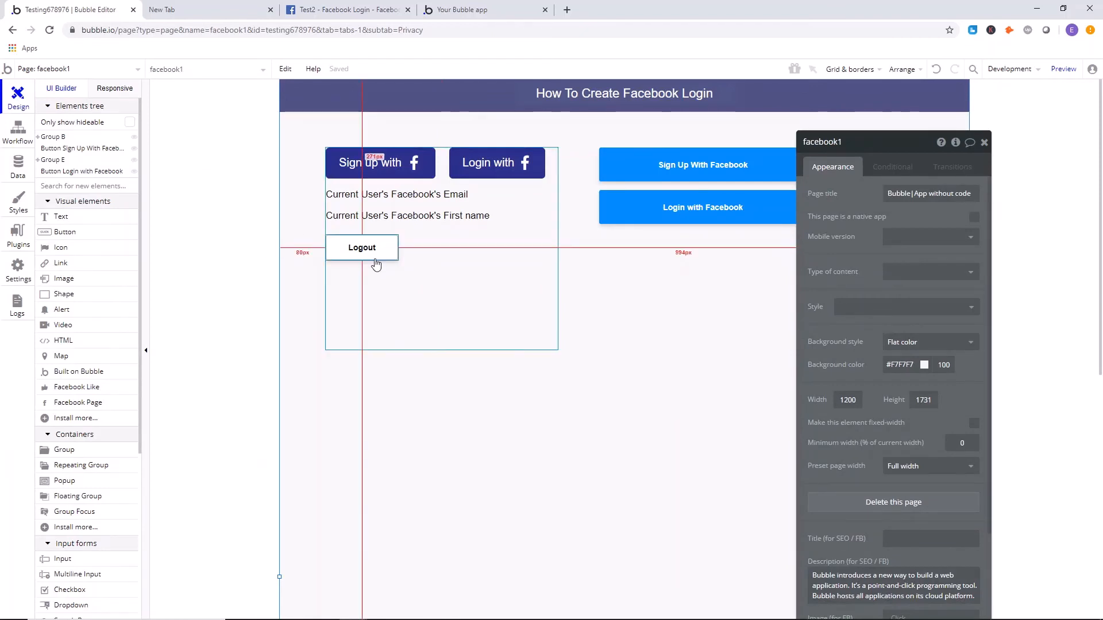
Inspect the Sign Up With Facebook and Login with Facebook buttons on the page.
click(652, 169)
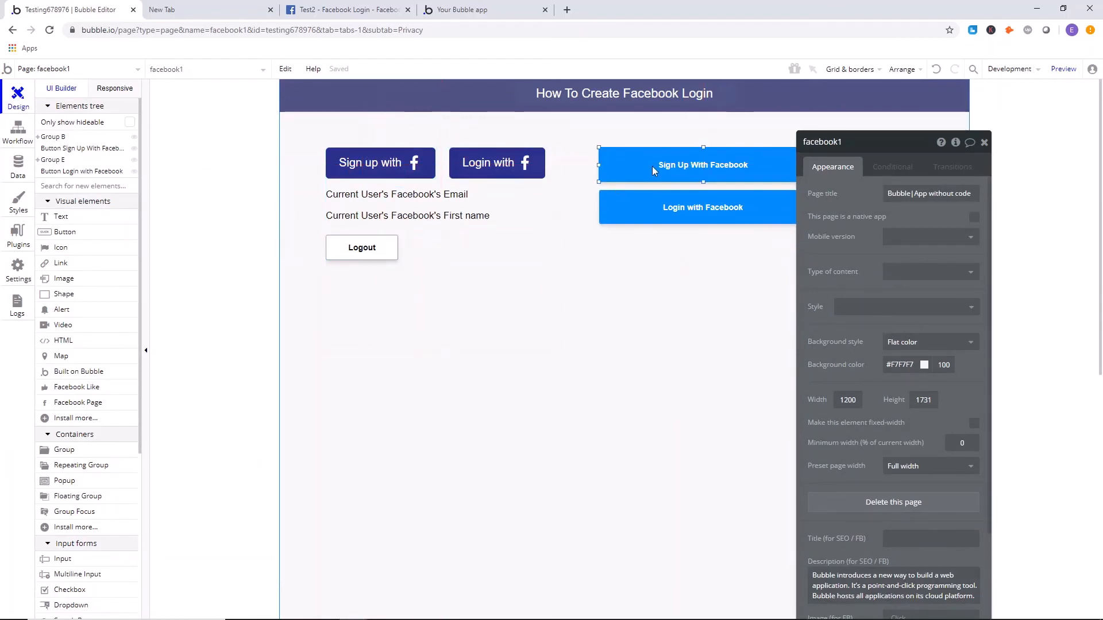
click(695, 211)
click(734, 303)
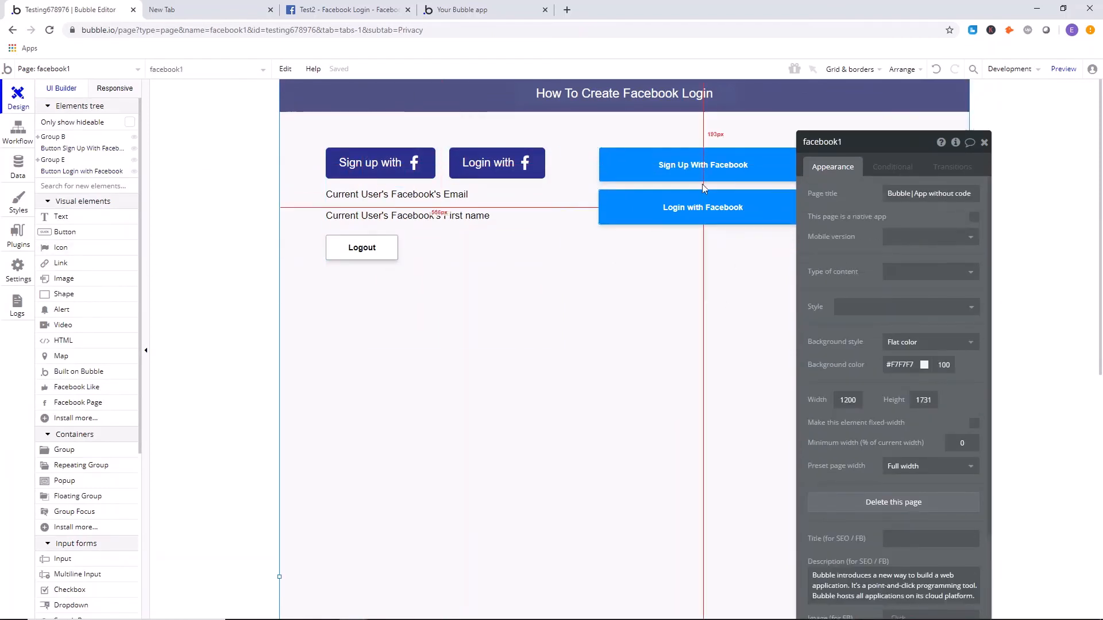
Draw a text element about 279 by 56 px below Logout and set its dynamic content to Current User's Facebook's First name.
click(61, 217)
drag(355, 288, 516, 321)
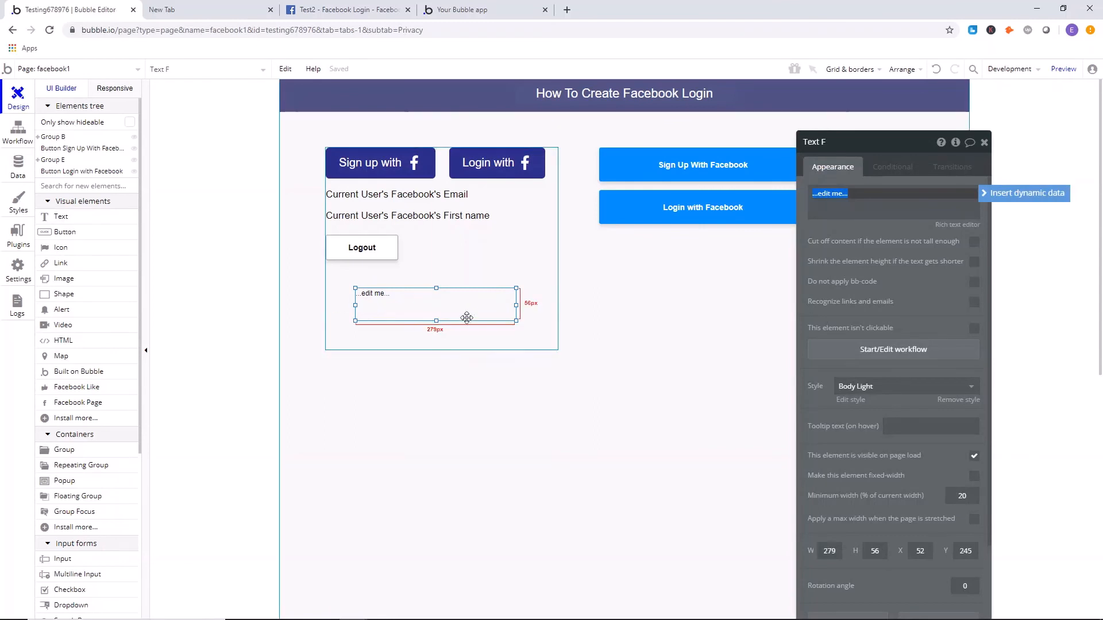
click(994, 194)
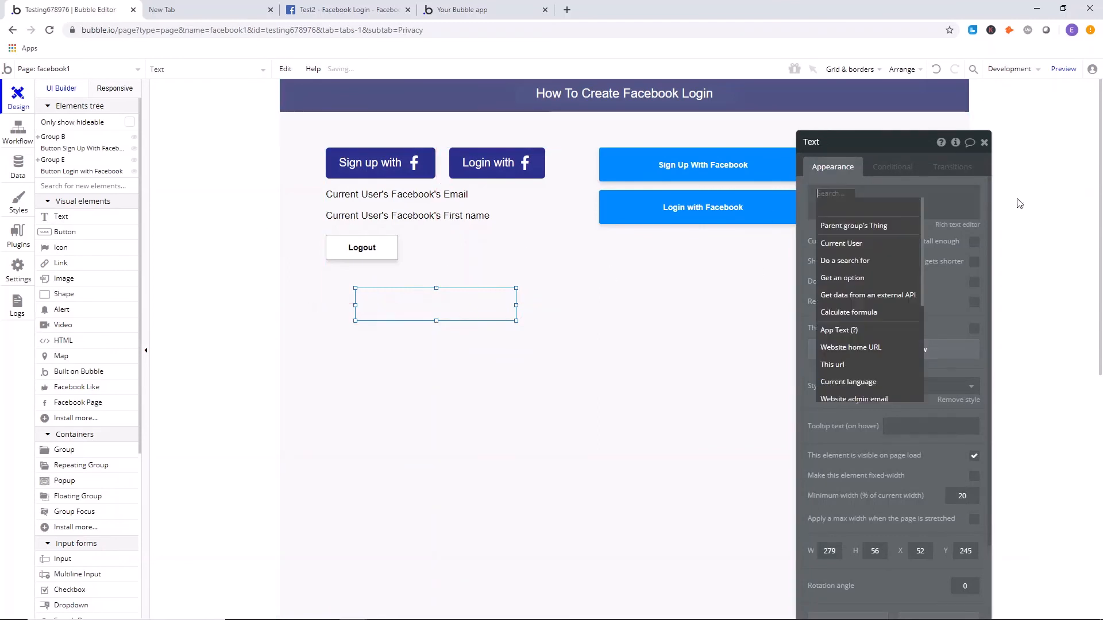
click(866, 243)
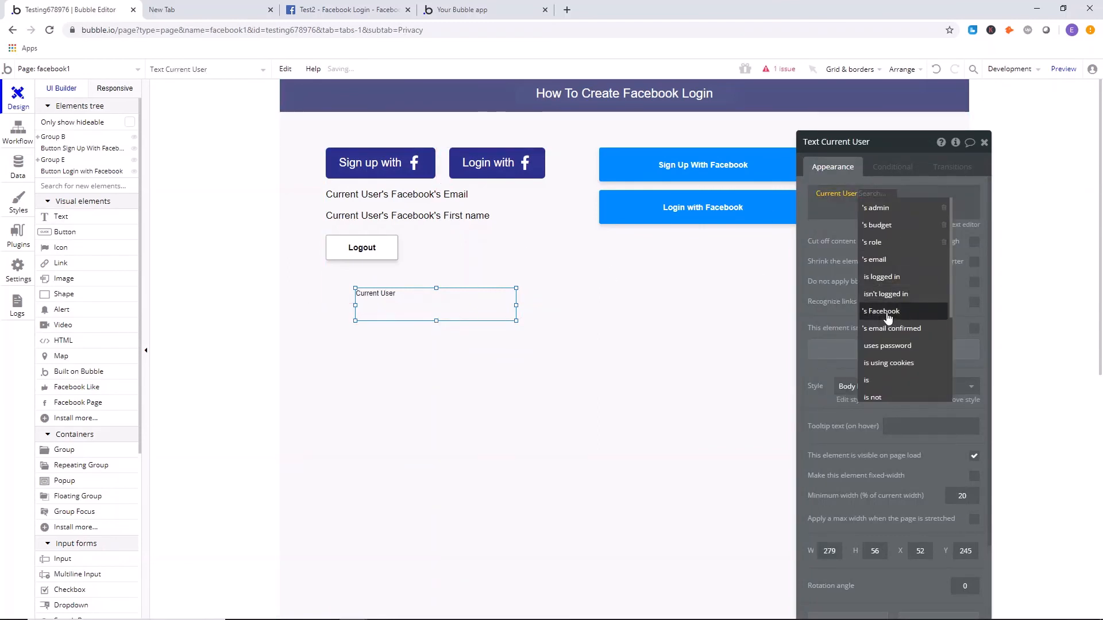
click(896, 295)
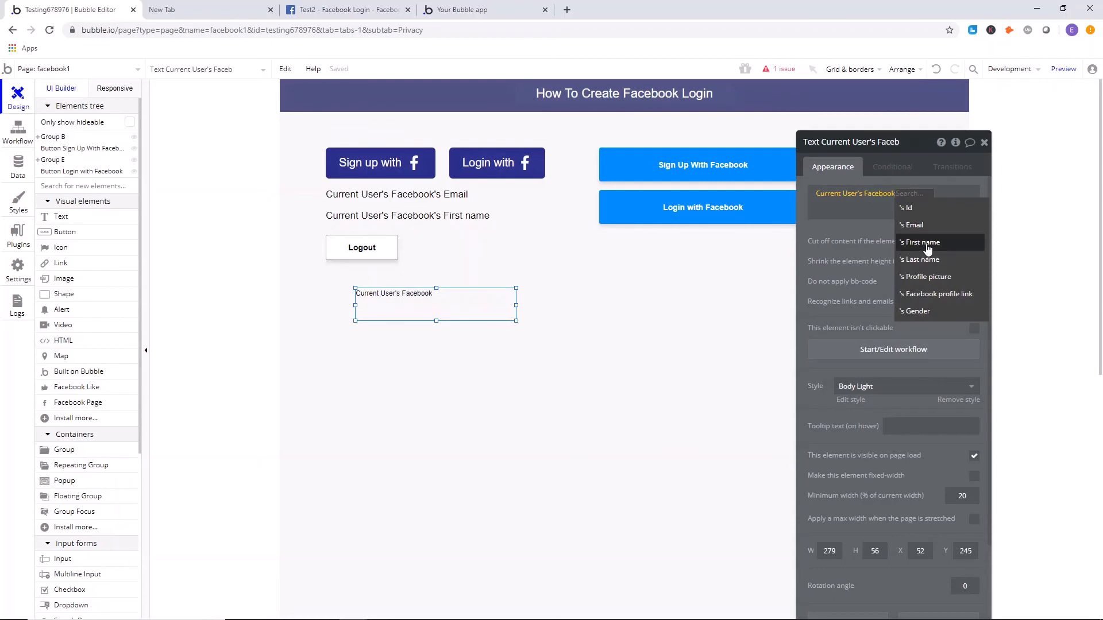
click(928, 247)
Move the new first-name text directly under Logout and paste a copy of it below.
right_click(462, 305)
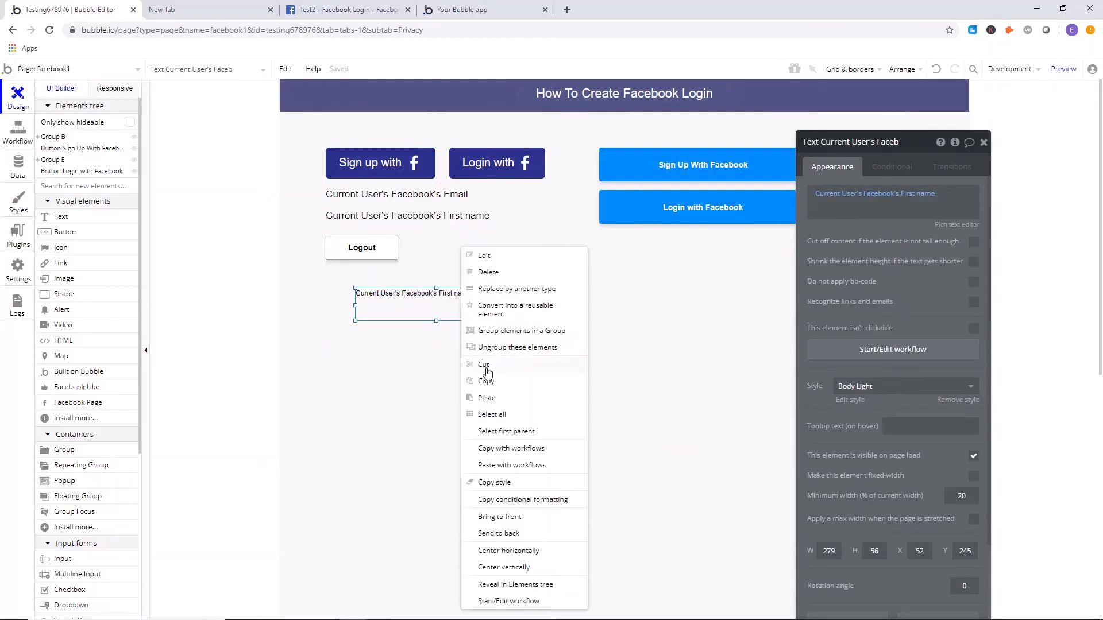
click(481, 387)
drag(415, 316, 386, 294)
right_click(406, 322)
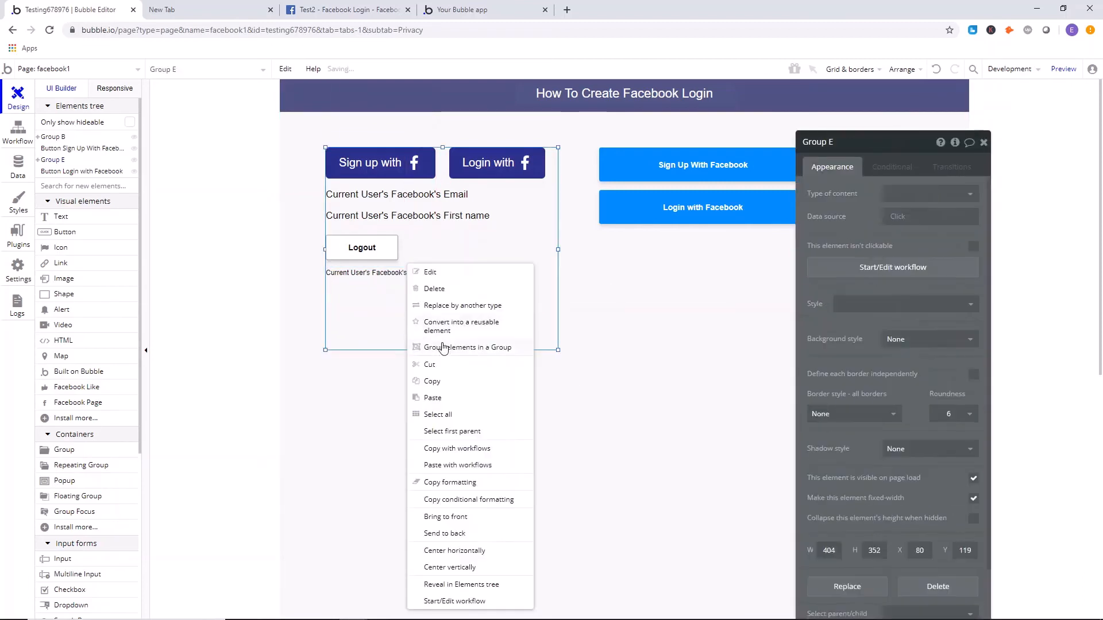
click(432, 398)
drag(454, 305, 439, 294)
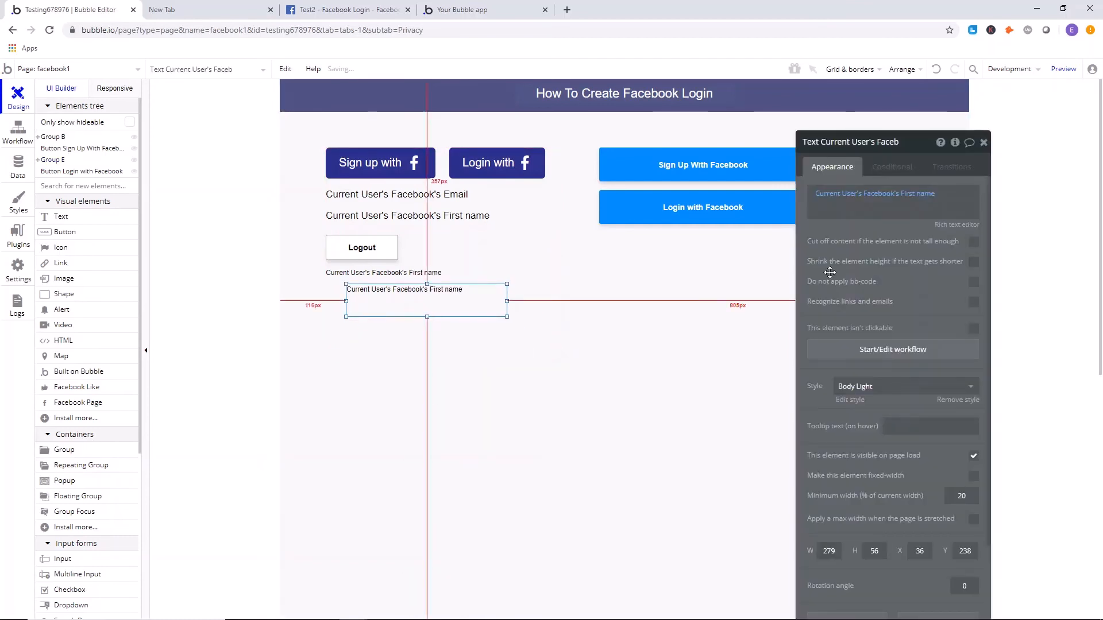
Change the copied text to Current User's Facebook's Email and delete both trial text elements.
click(926, 196)
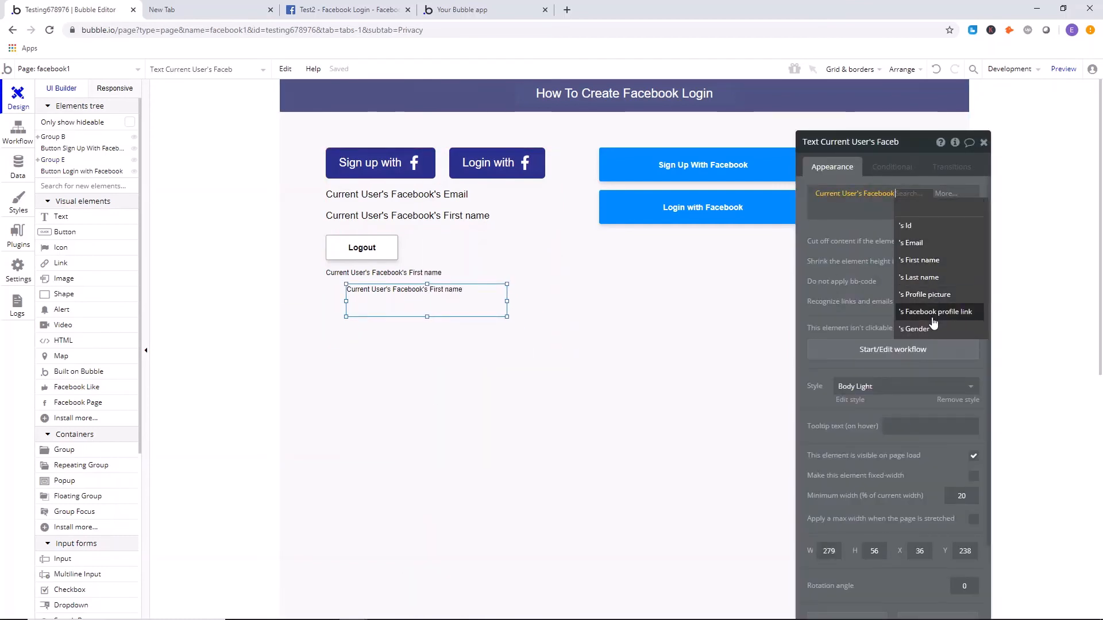
click(938, 248)
click(468, 302)
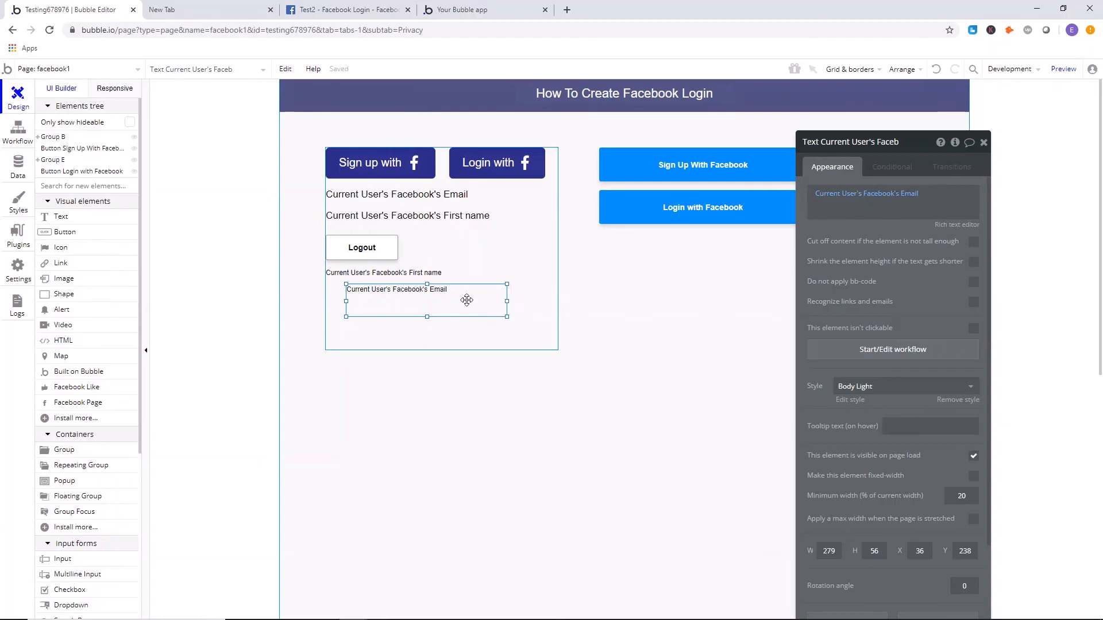
key(Delete)
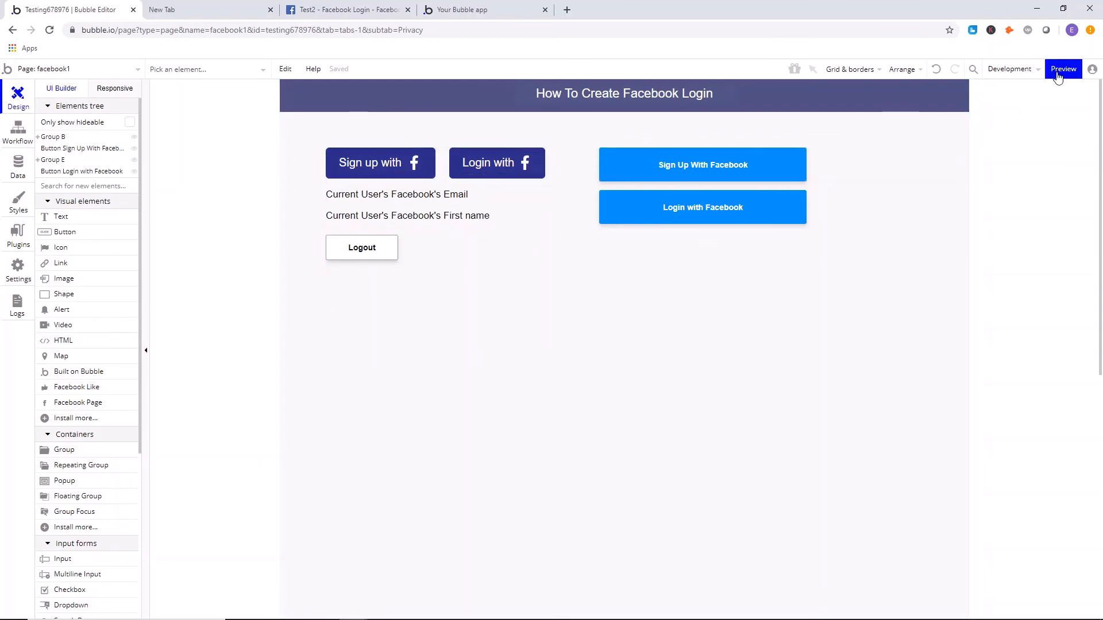
Widen the group to about 817 px and move the Sign Up With Facebook and Login with Facebook buttons into it.
click(525, 254)
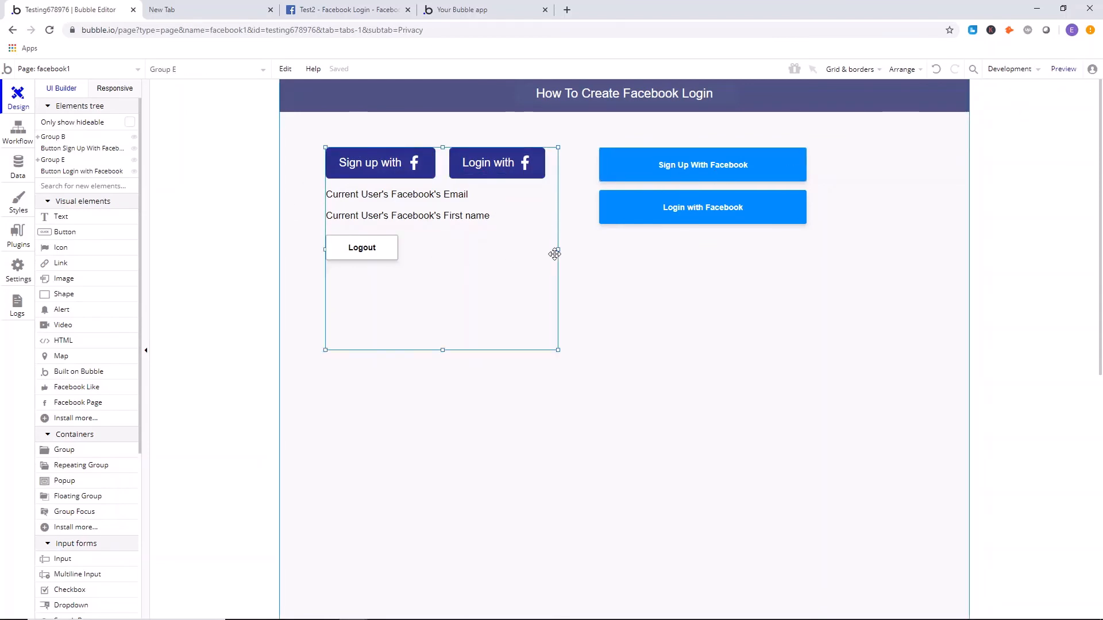
drag(557, 249, 806, 246)
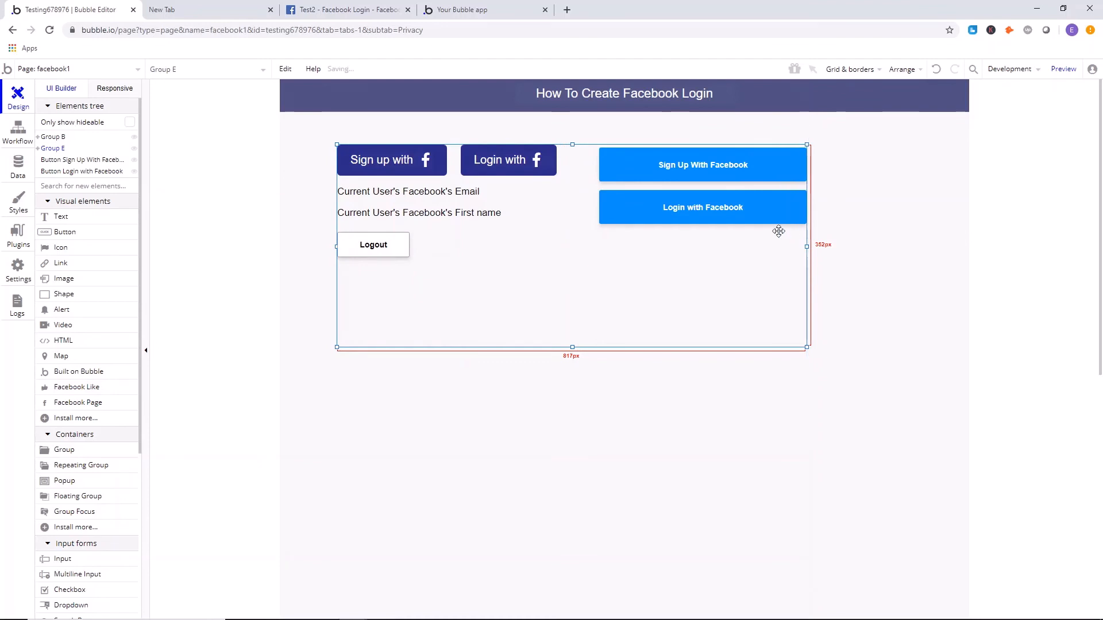
drag(735, 208, 732, 227)
drag(753, 163, 758, 174)
mouse_move(700, 285)
mouse_down()
mouse_move(709, 270)
mouse_move(682, 290)
mouse_up()
mouse_move(792, 225)
mouse_down()
mouse_move(769, 220)
mouse_move(779, 230)
mouse_up()
Center the enlarged group horizontally on the page.
click(761, 253)
mouse_move(722, 282)
mouse_down()
mouse_move(734, 270)
mouse_move(704, 285)
mouse_up()
right_click(734, 269)
click(782, 550)
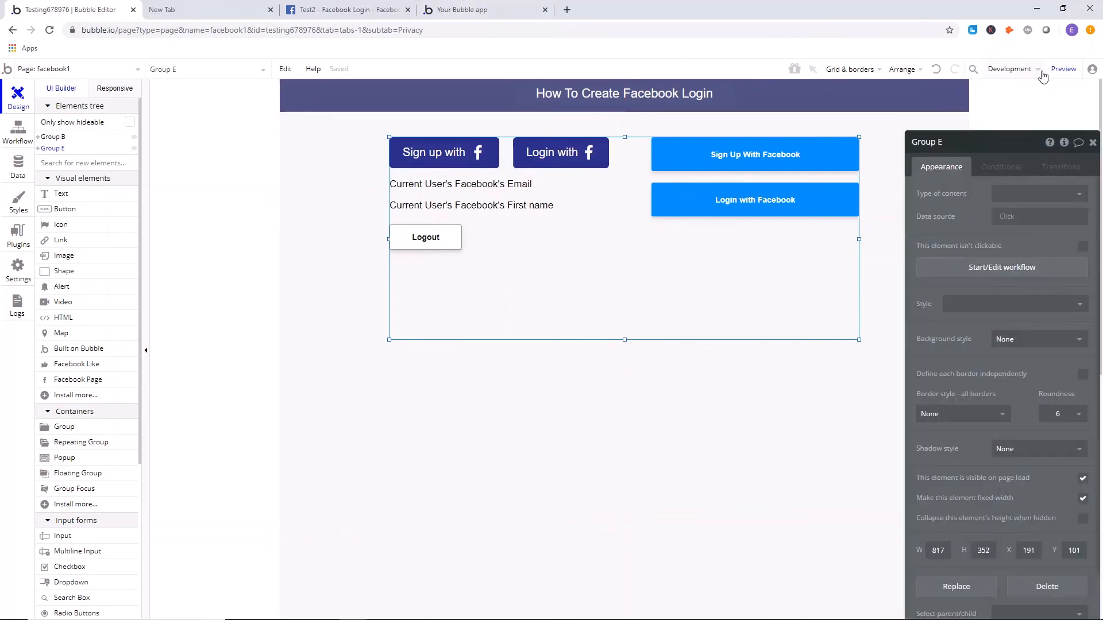
Sign up with Facebook in the page preview and let Test2 receive the name, profile picture and email address.
click(1063, 68)
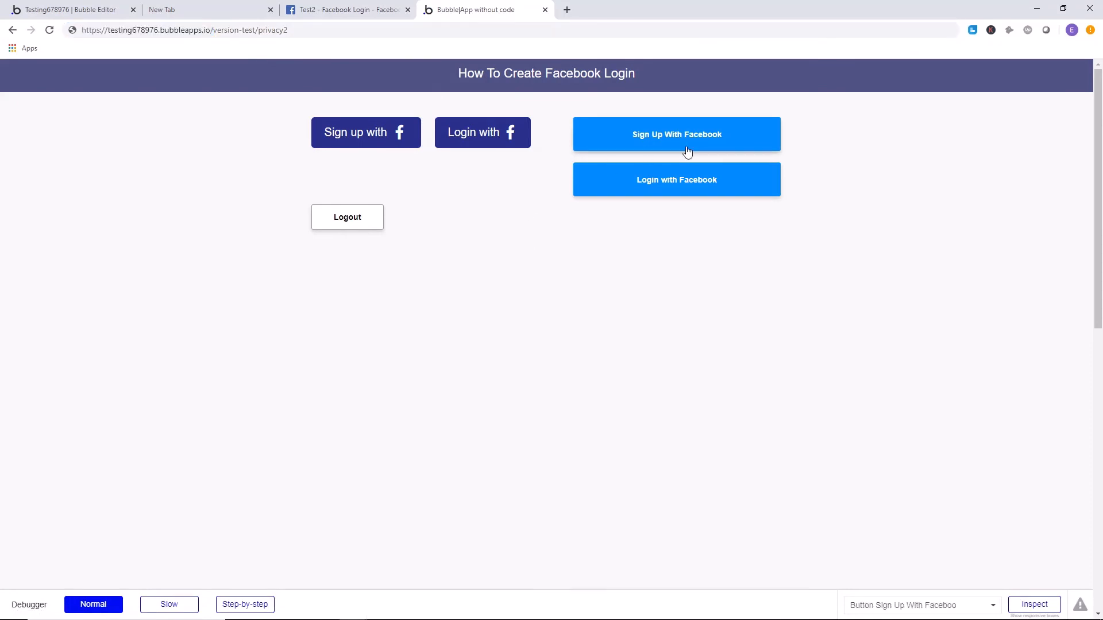
click(667, 144)
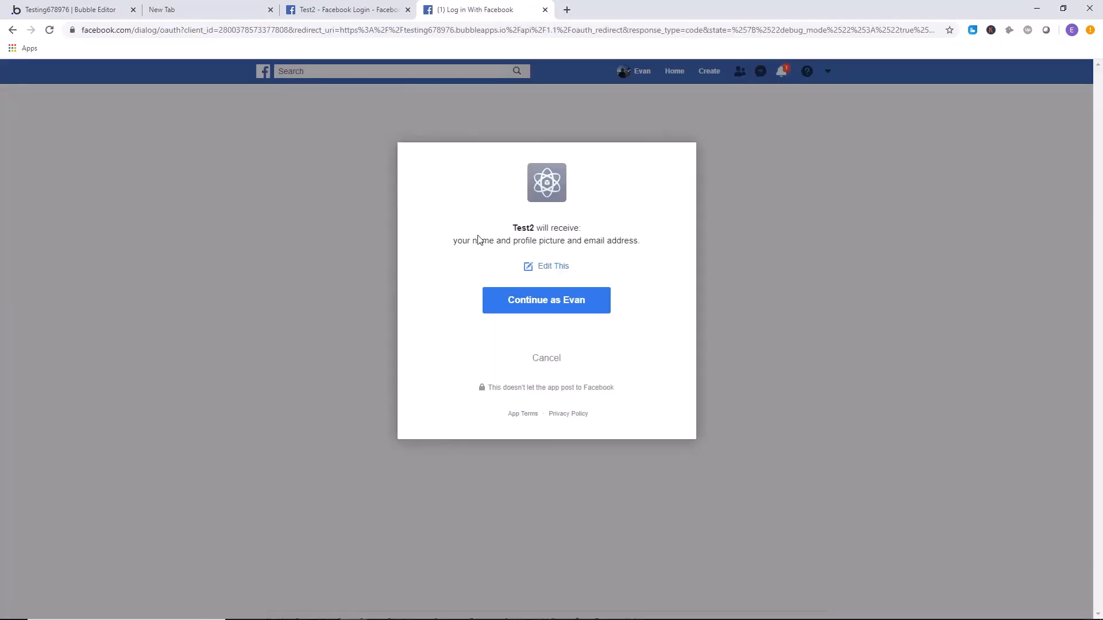
drag(504, 227, 541, 225)
click(546, 227)
drag(467, 241, 506, 241)
drag(525, 240, 617, 240)
click(615, 240)
click(617, 235)
click(556, 308)
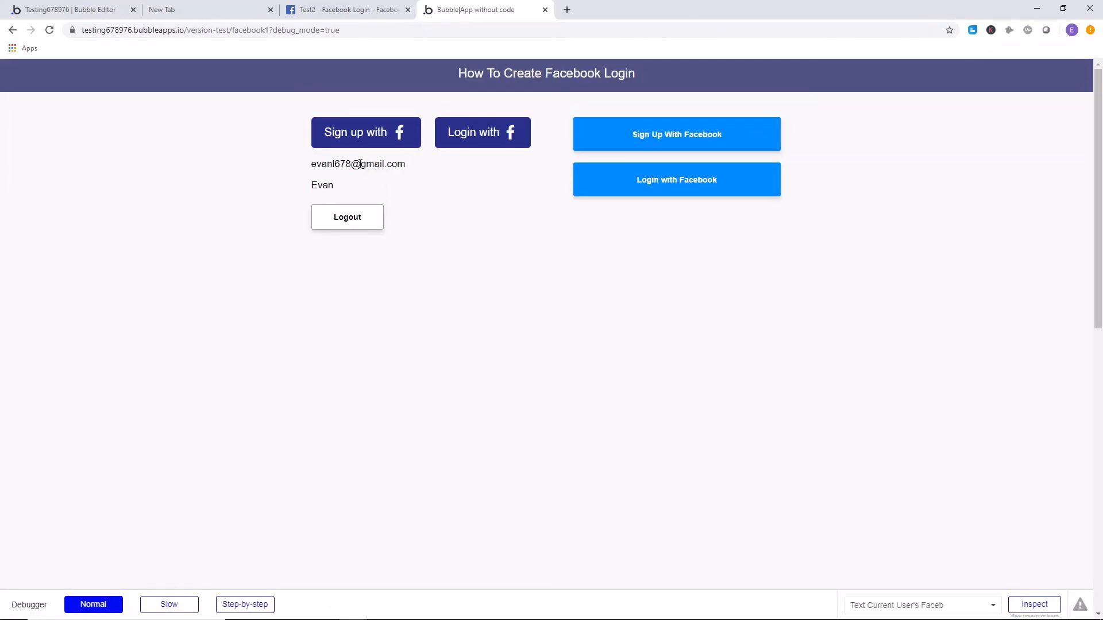
Check the Facebook email and first name displayed above the Logout button.
drag(408, 166, 385, 177)
click(543, 202)
drag(404, 177, 274, 167)
click(337, 191)
drag(337, 191, 274, 182)
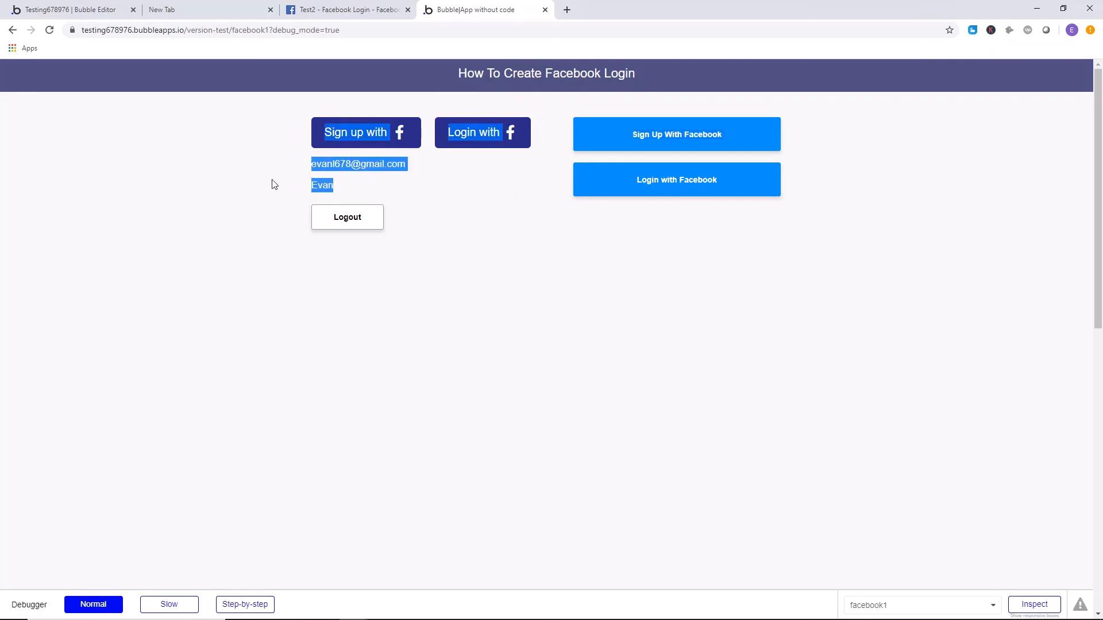
click(313, 189)
Log out of the previewed app, log back in with Facebook and check the displayed account details.
click(359, 219)
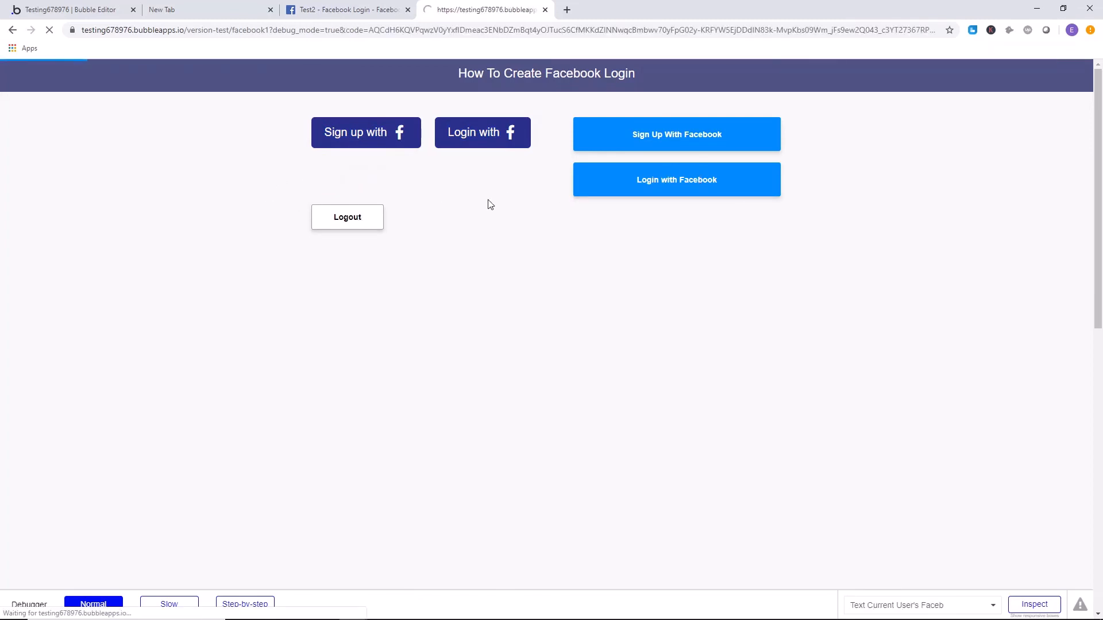
drag(322, 167, 403, 192)
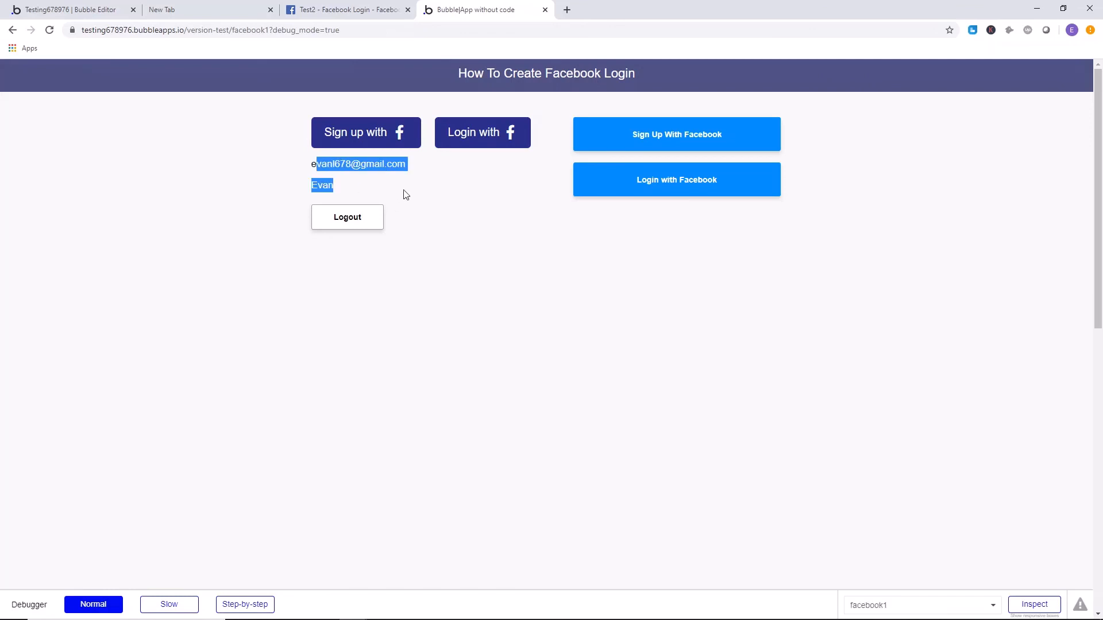
click(404, 192)
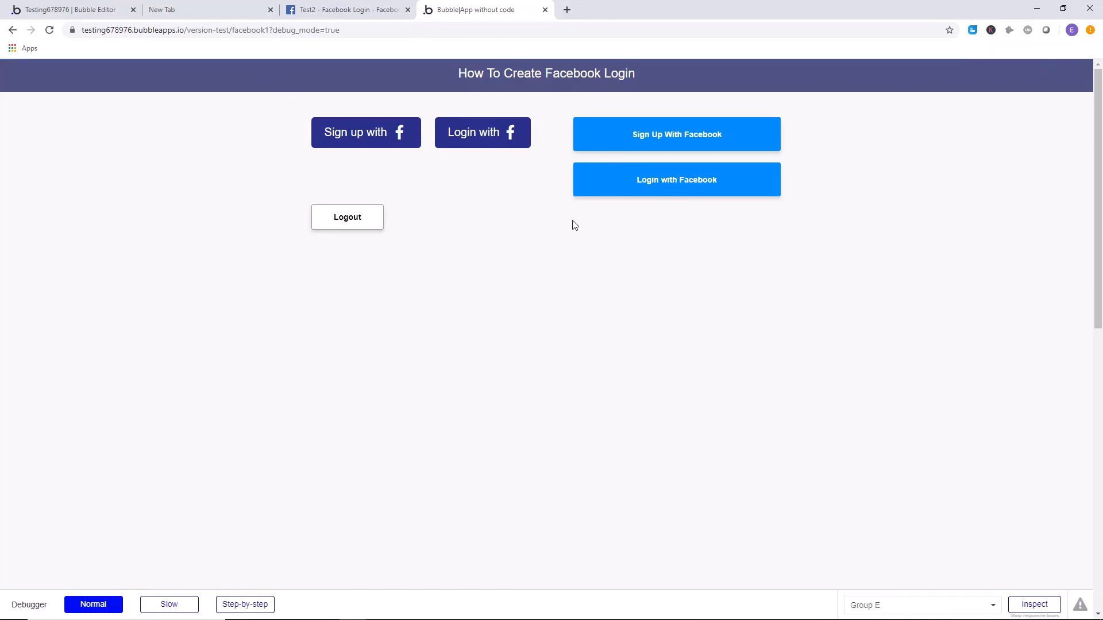